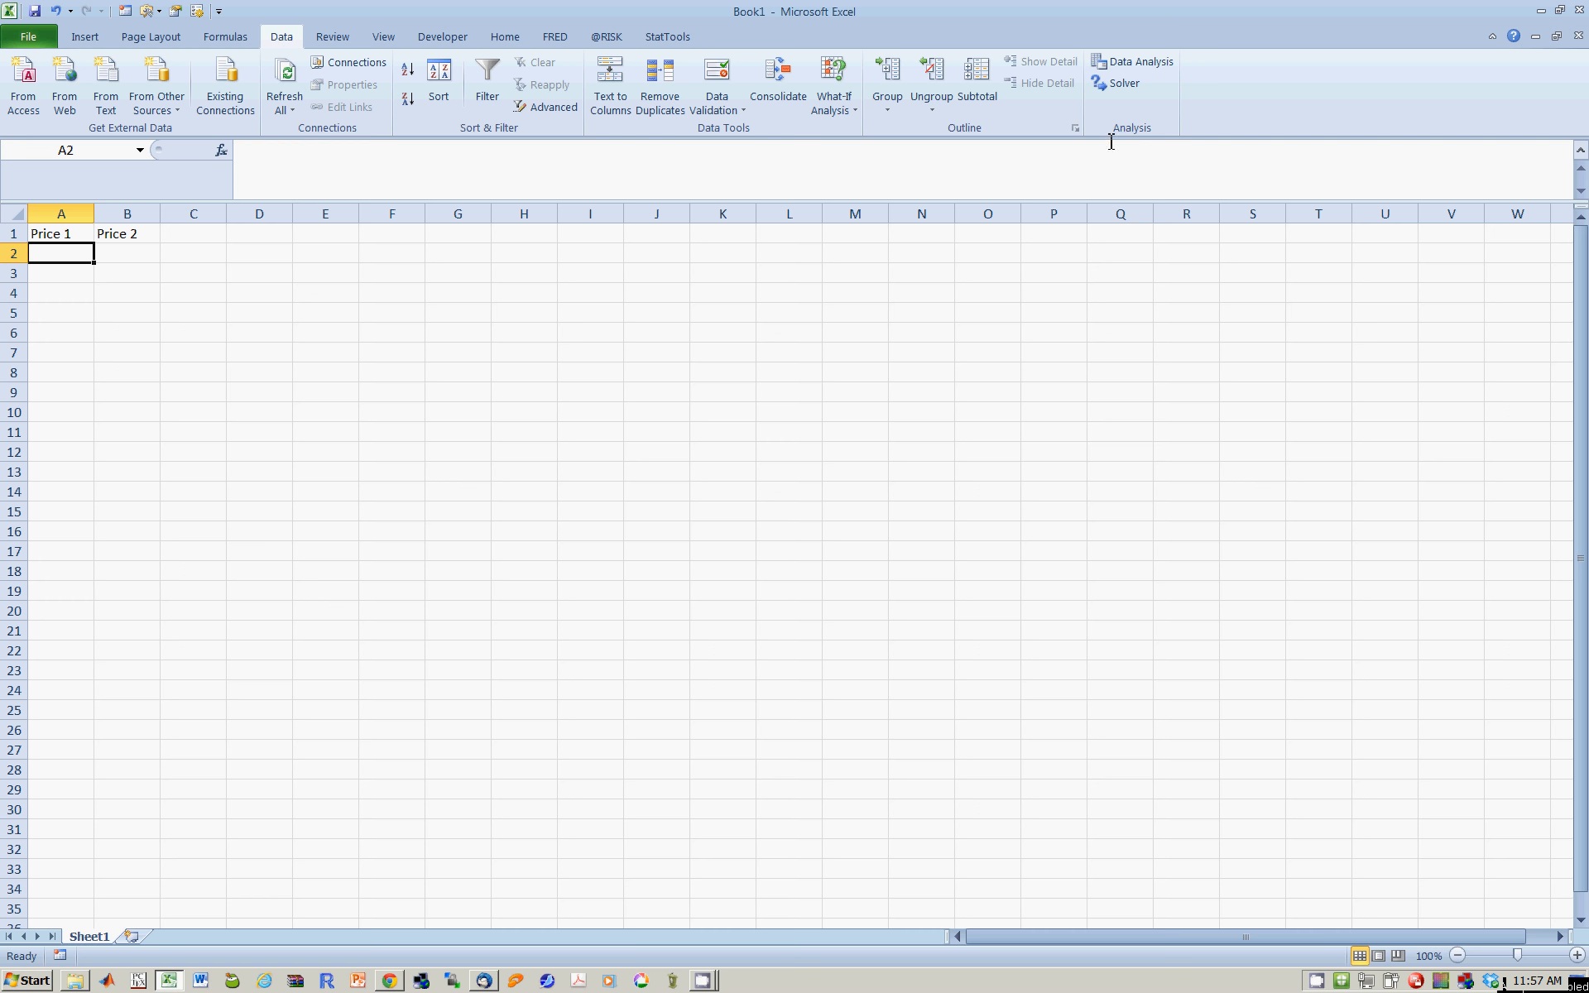
Step: Generate 2 variables of 20 random numbers each with the Random Number Generation tool, uniform between 0 and 100, output at A2
left_click(1156, 66)
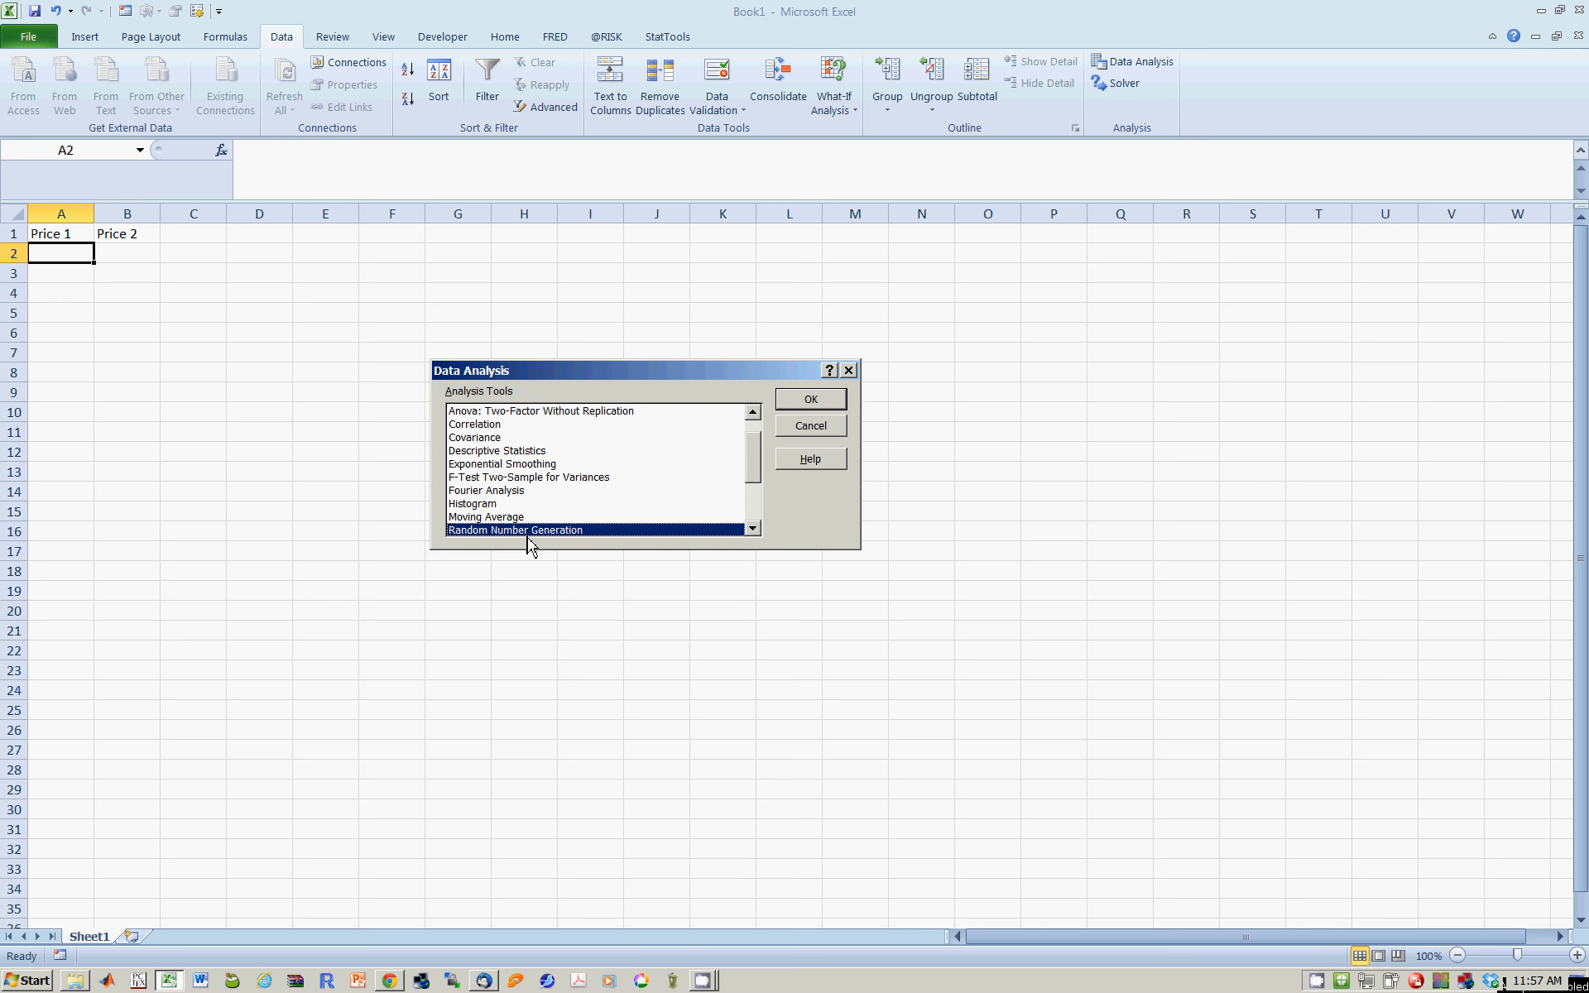
left_click(808, 404)
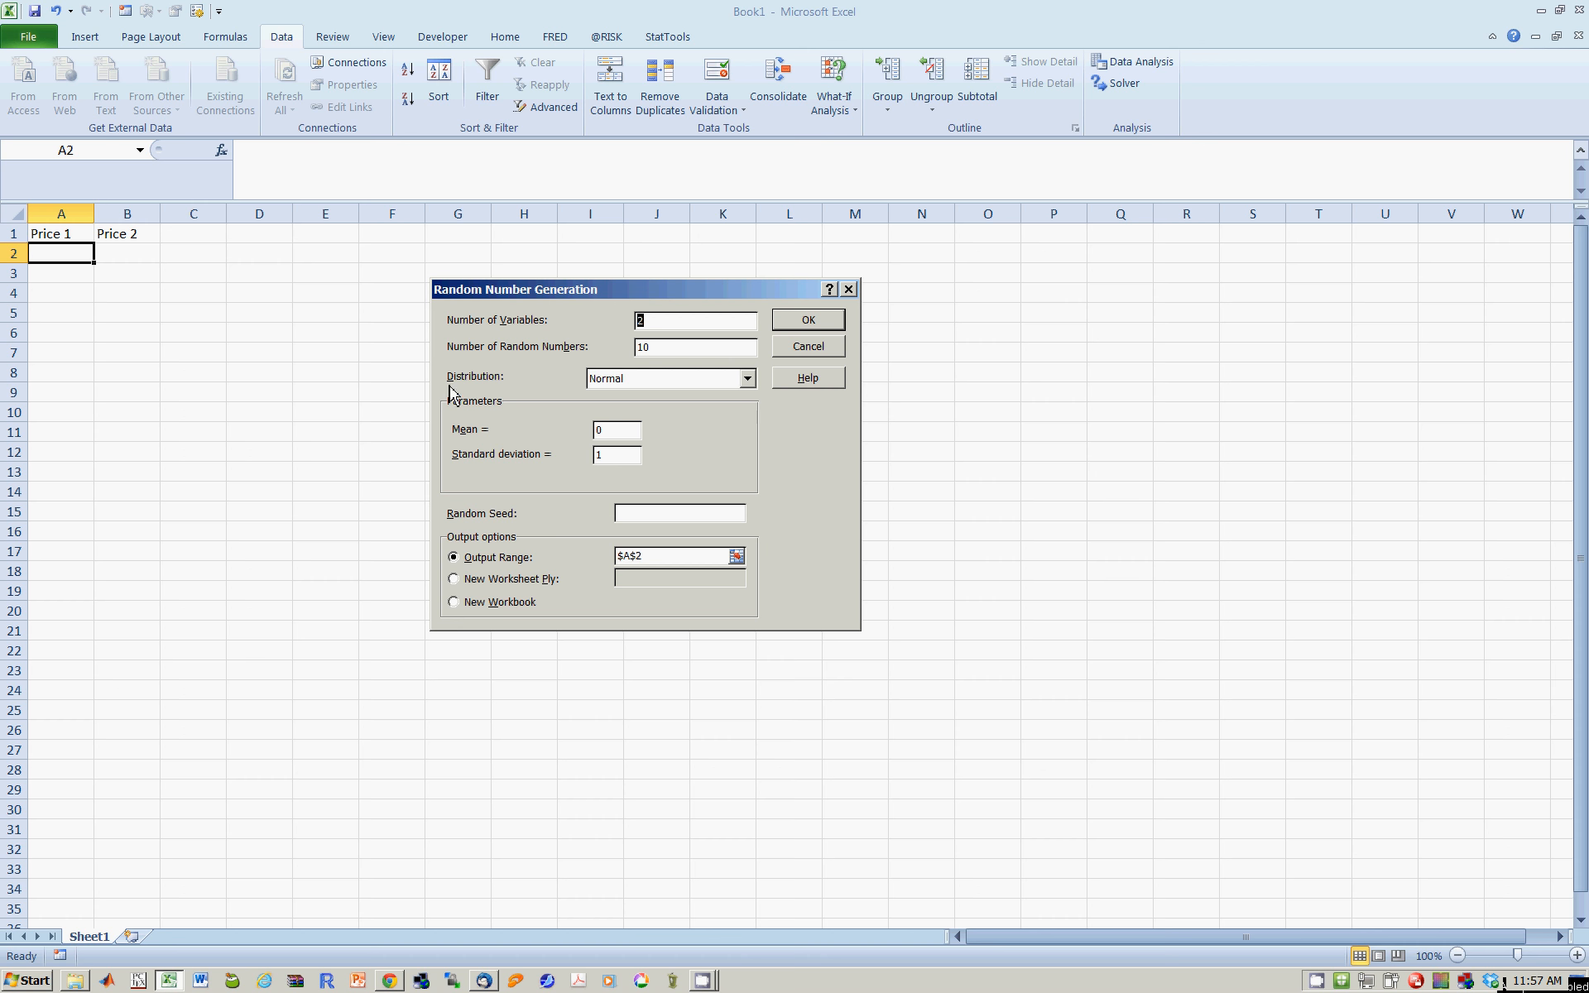
double_click(639, 347)
type("2")
left_click(641, 320)
type("2")
left_click(748, 378)
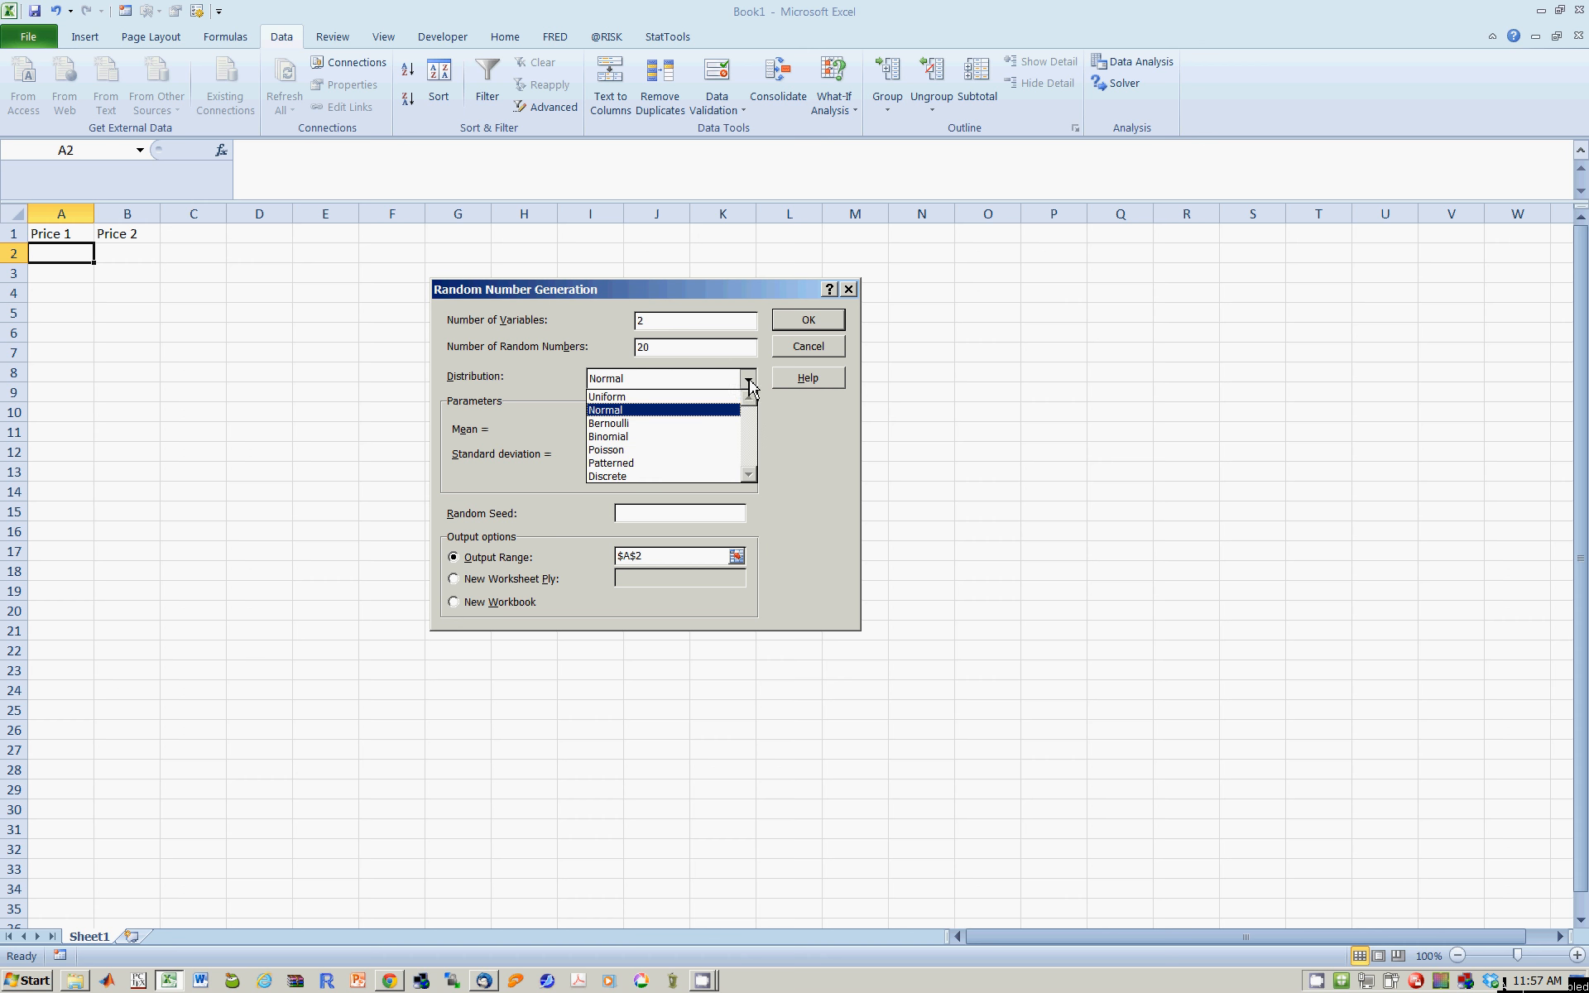
left_click(712, 398)
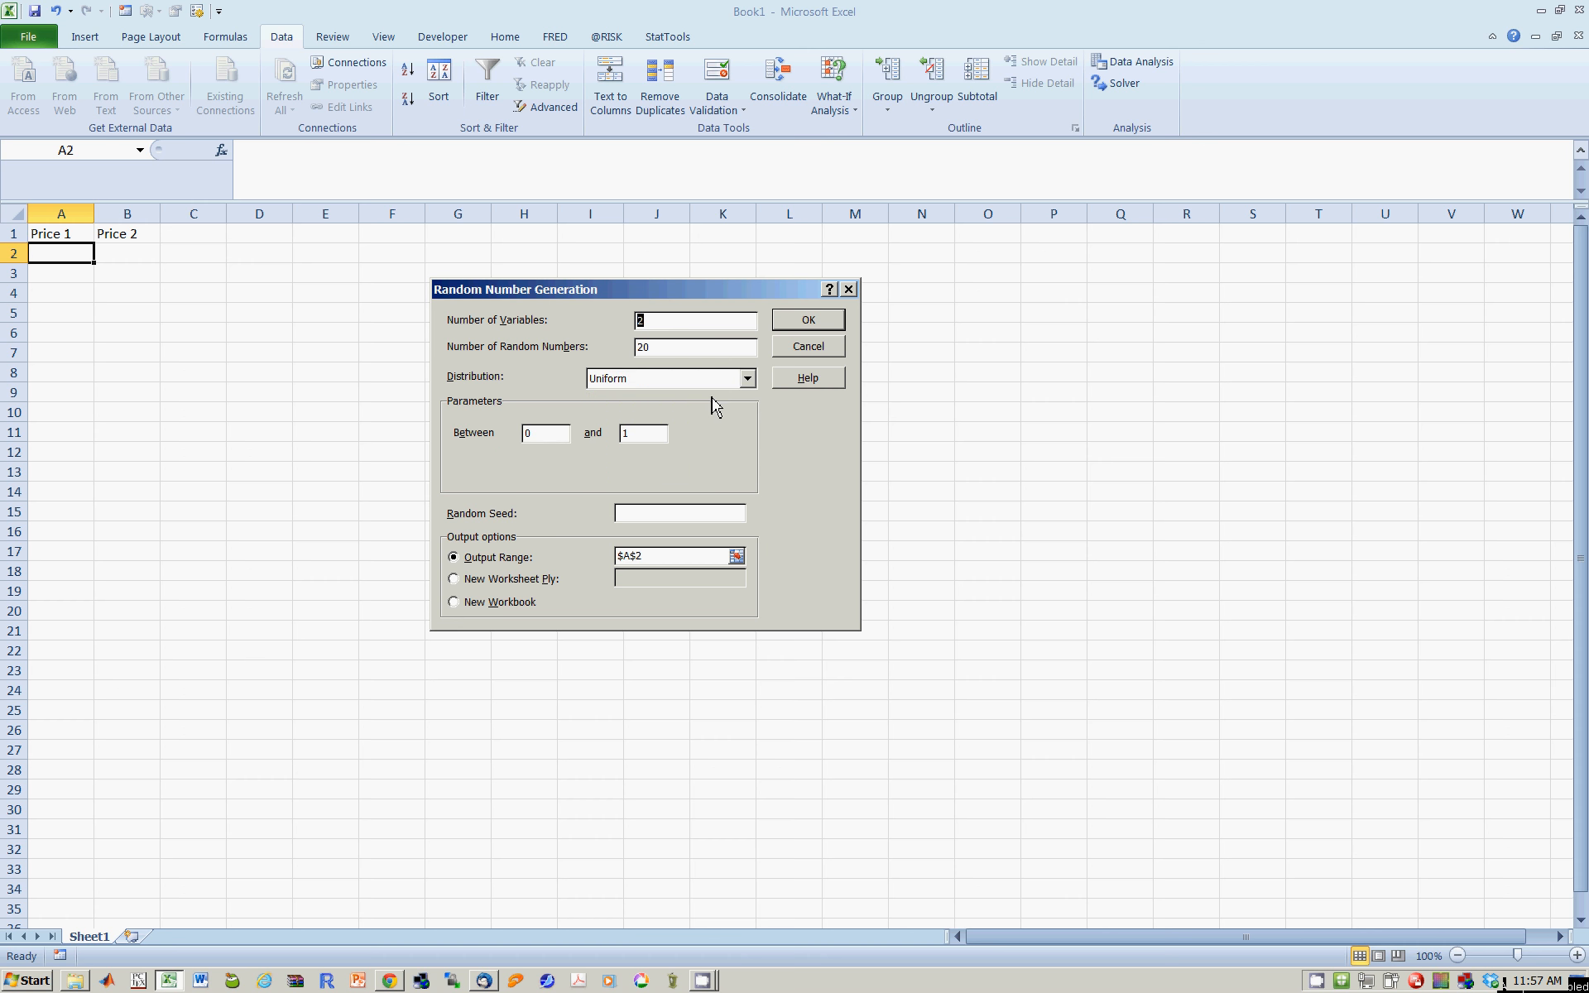
left_click_drag(636, 438, 615, 430)
type("100")
left_click(806, 321)
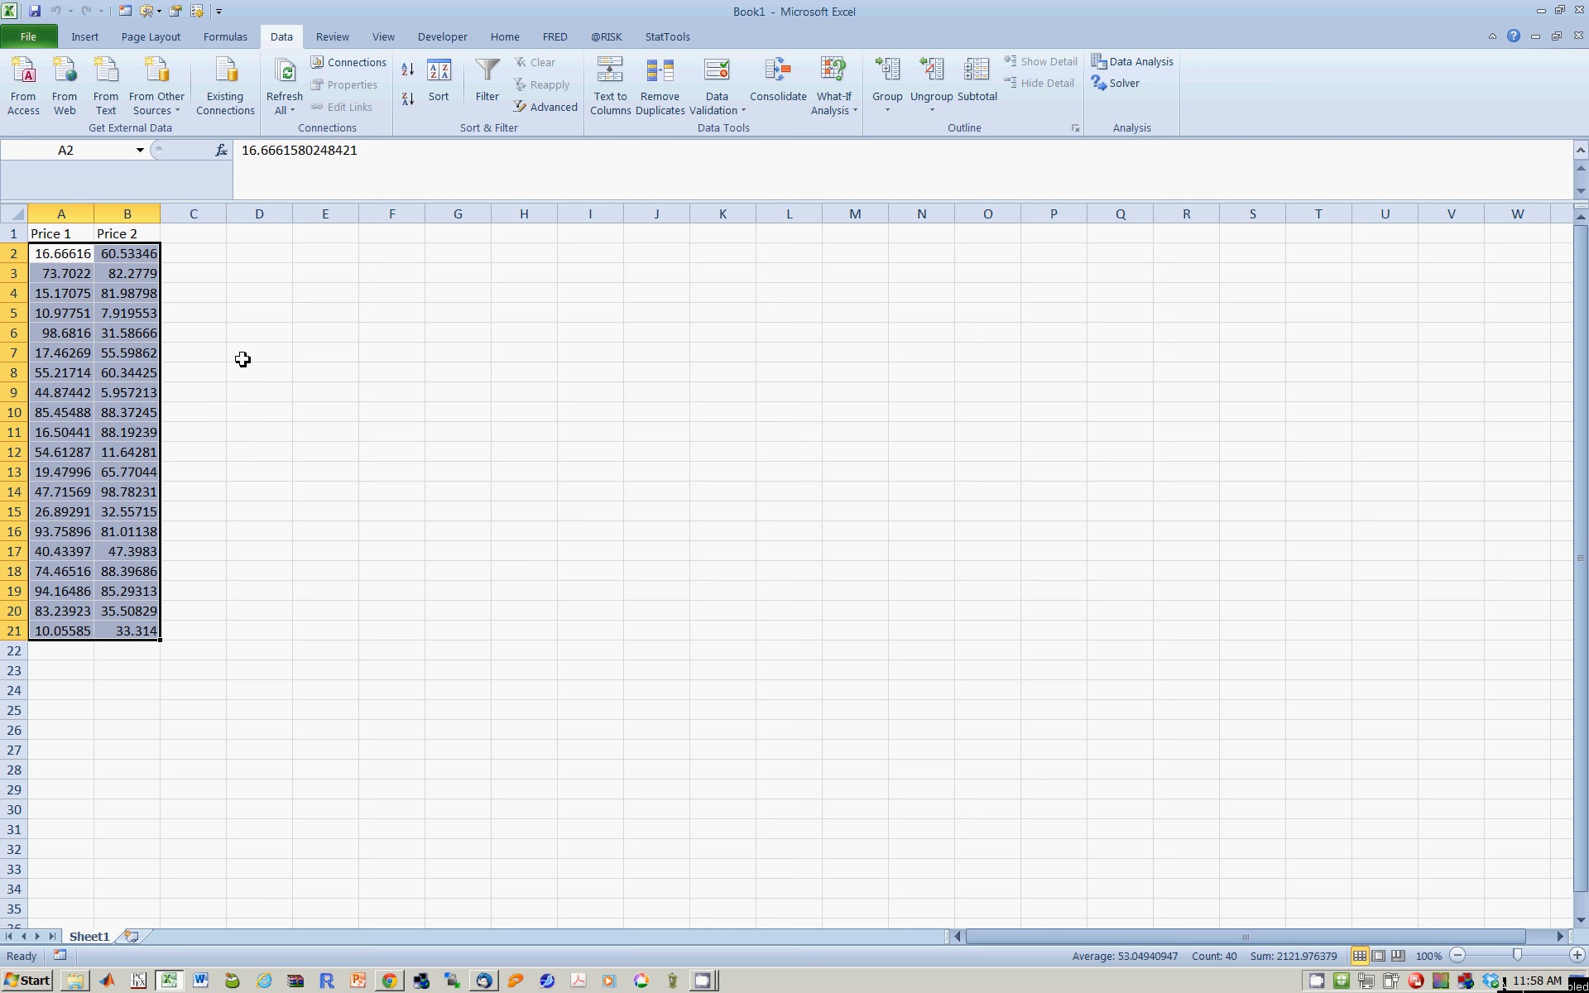
Step: Enter the header "Change Price 1" in C1 and widen column C to fit it
left_click(206, 234)
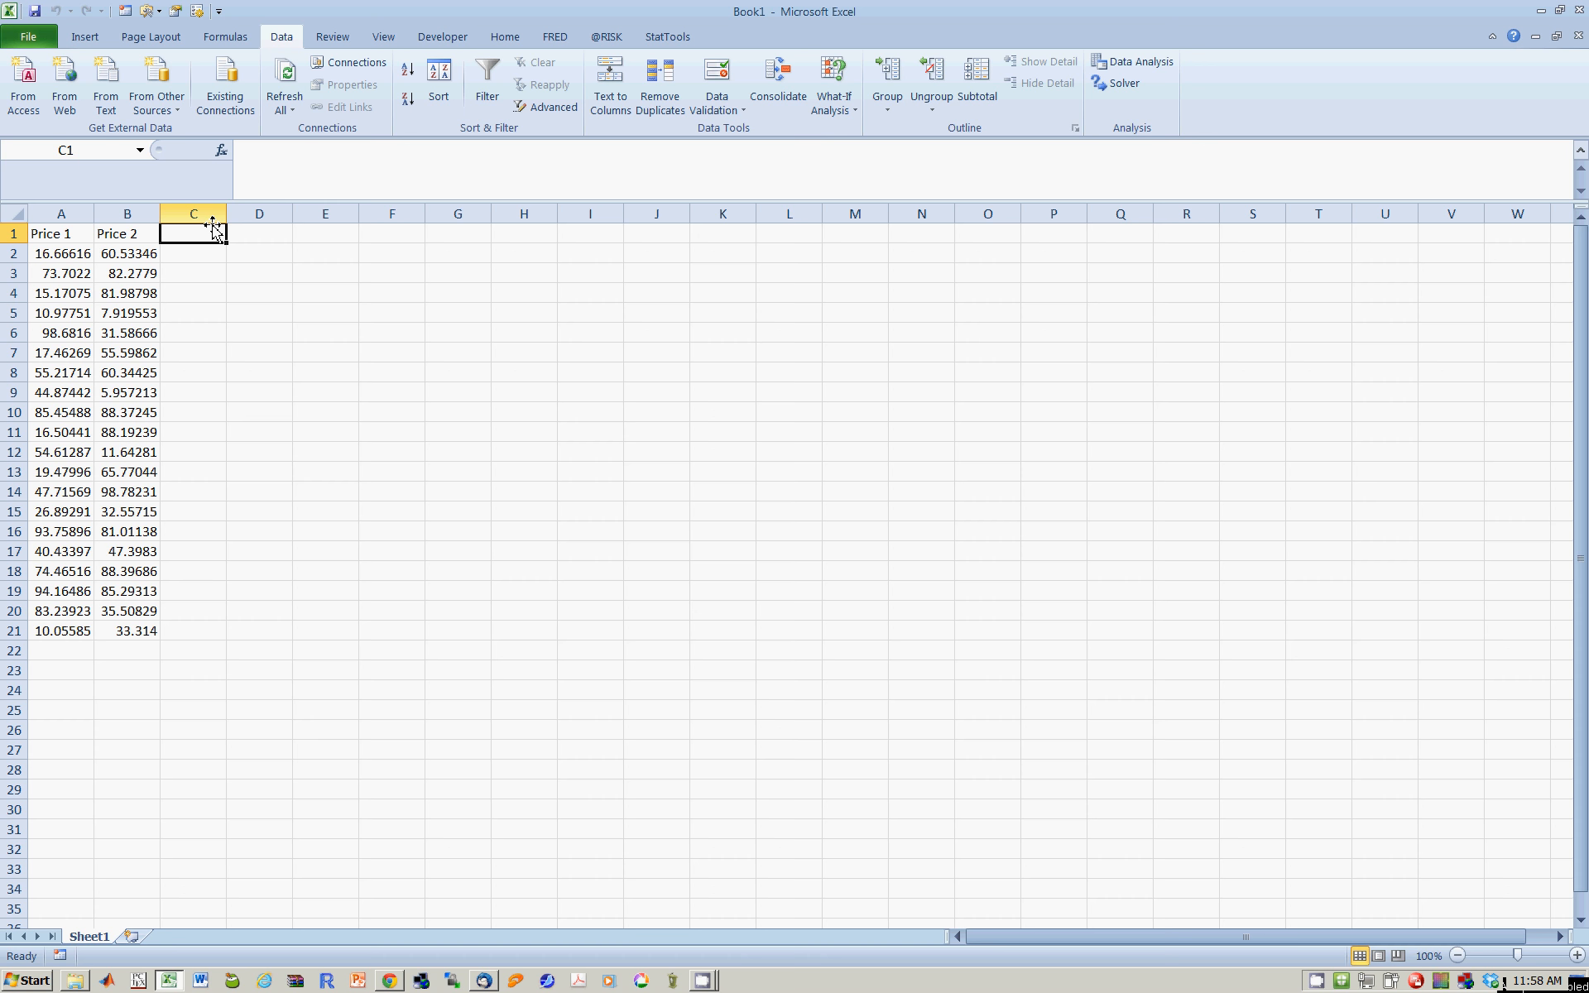
type("Change")
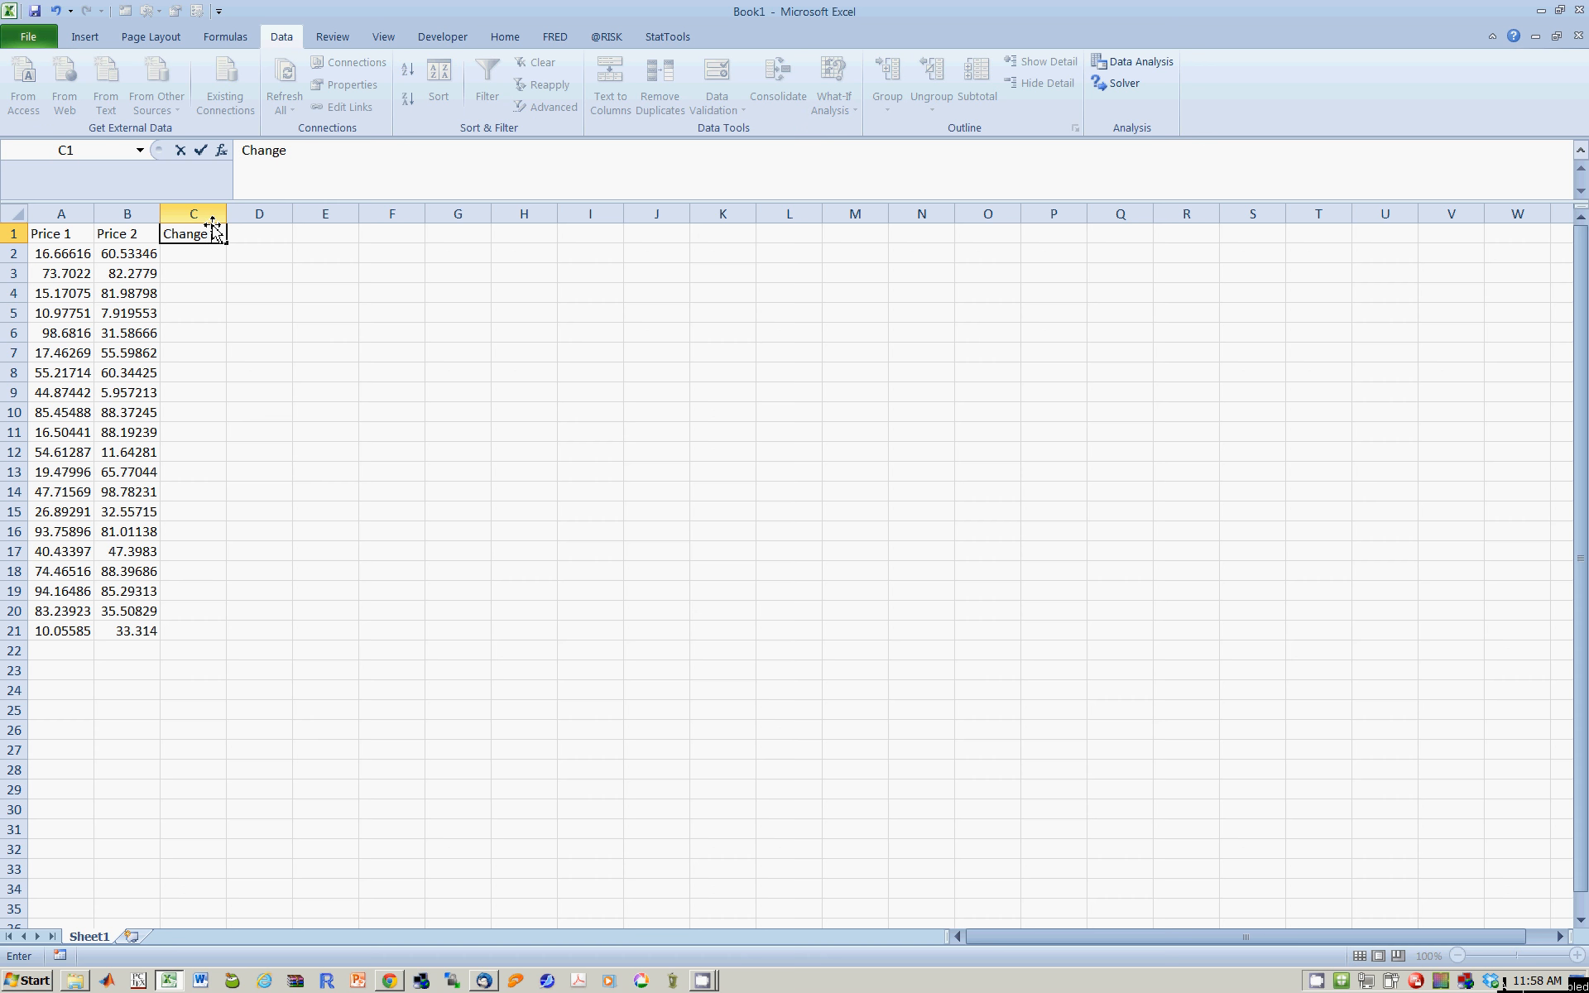
type(" Price 1")
key("Return")
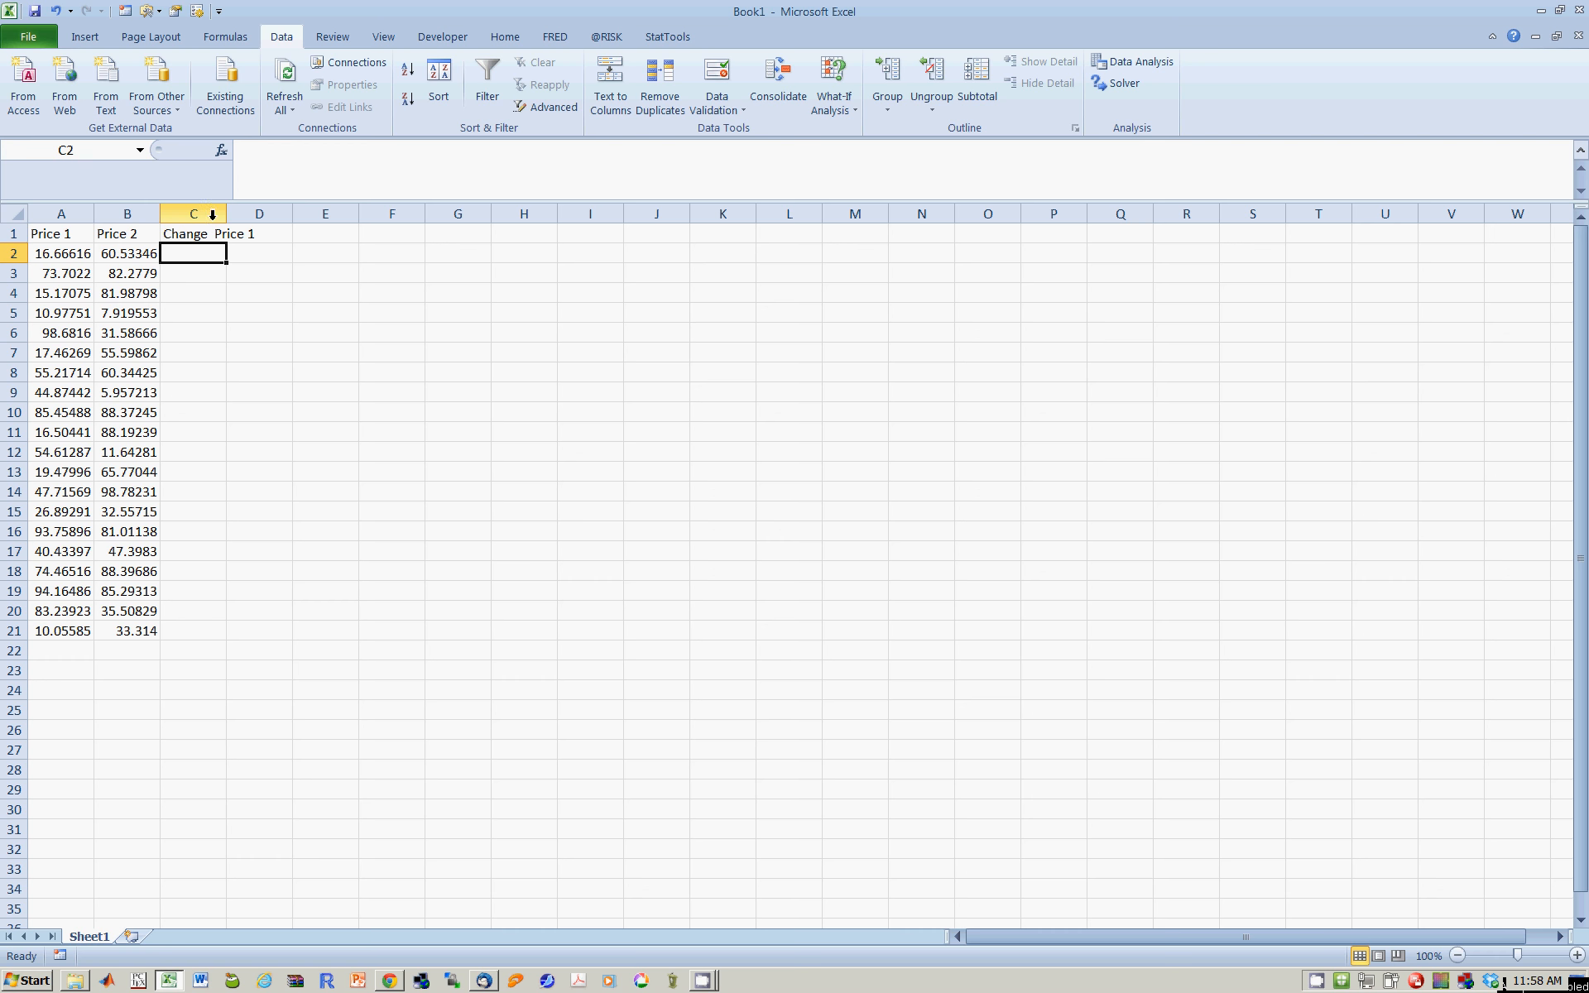
left_click_drag(226, 214, 278, 213)
Step: Enter =A3-A2 in C3 and fill the formula down to C21
left_click(222, 274)
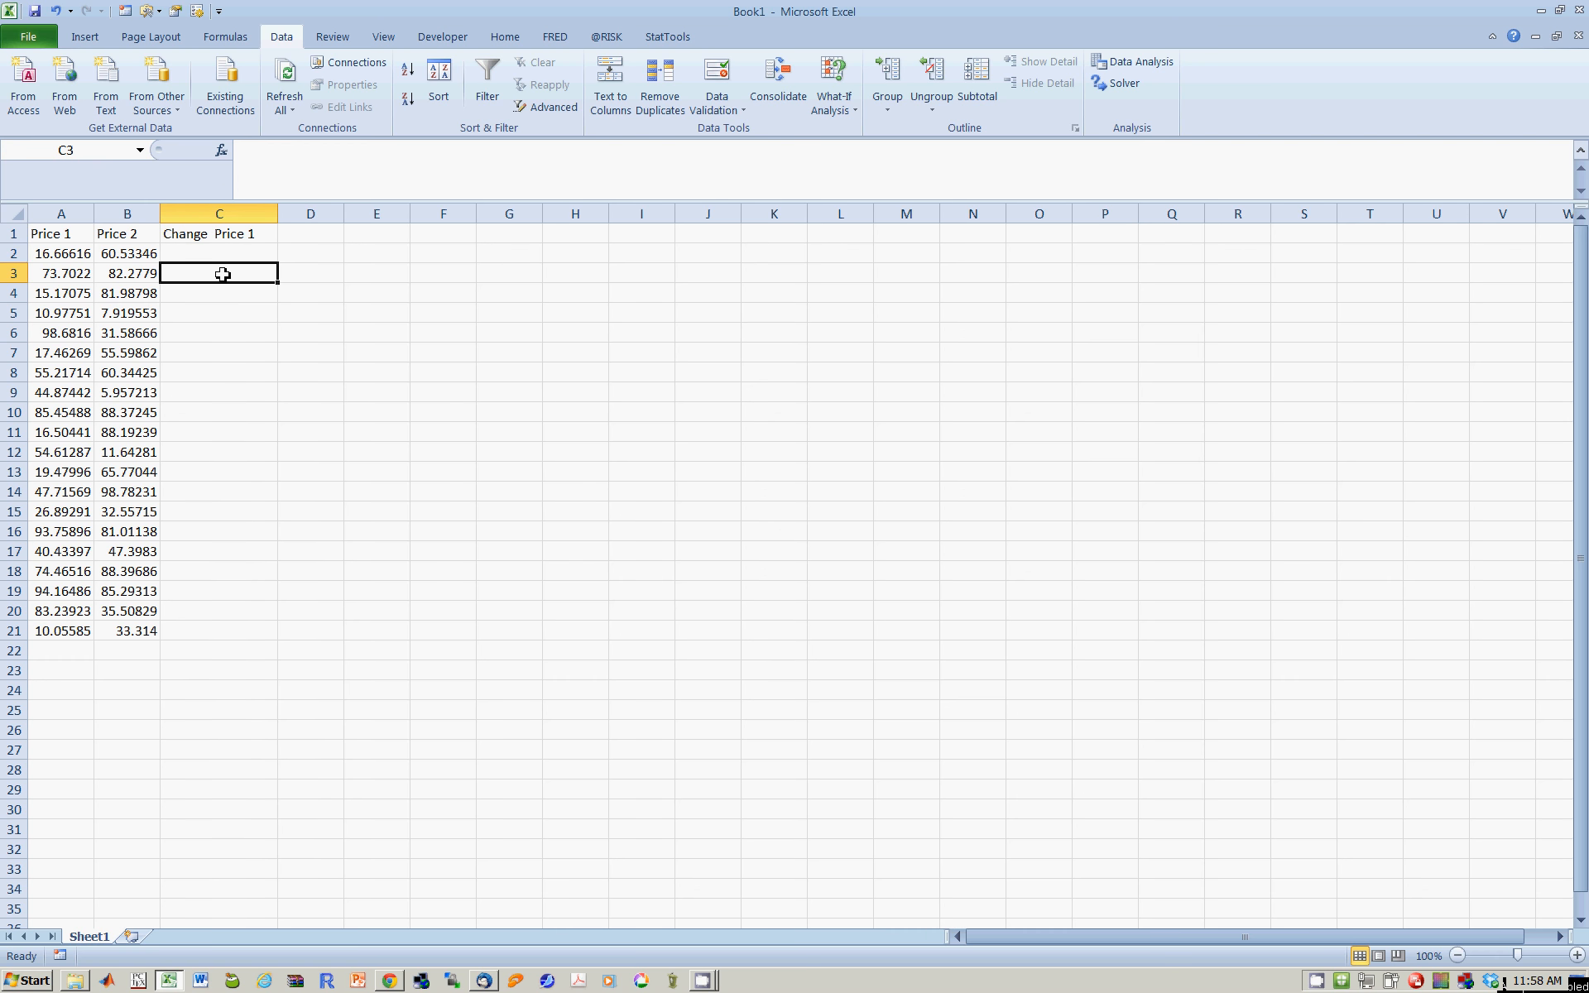
type("=")
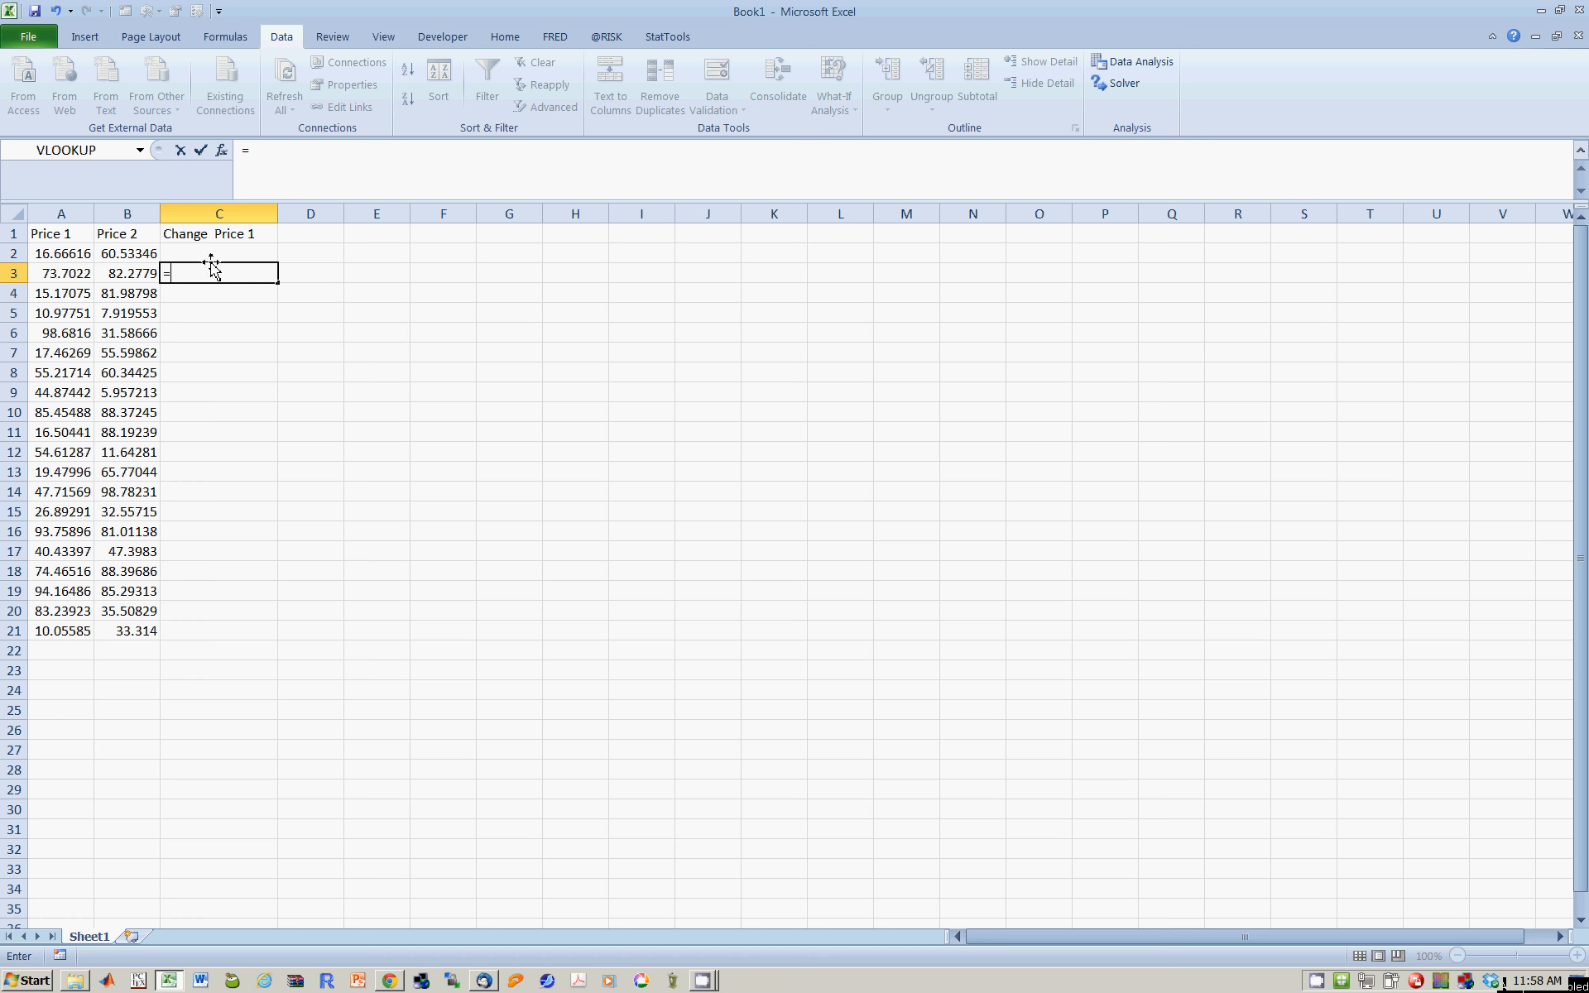
left_click(52, 271)
type("-")
left_click(63, 252)
key("Return")
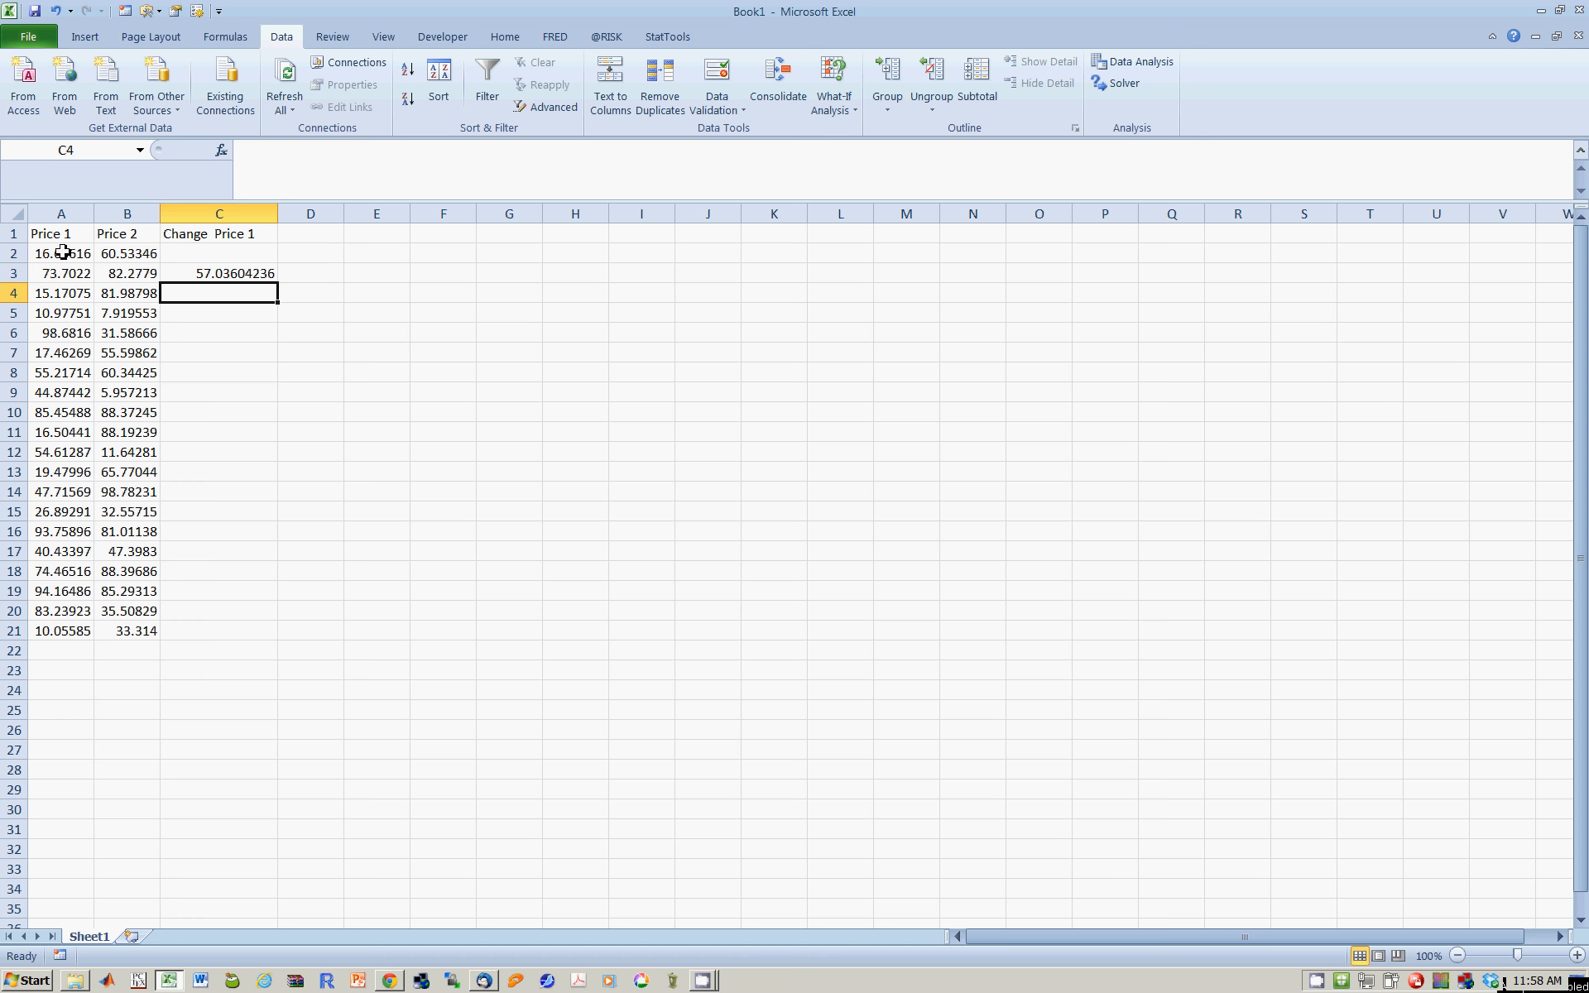
left_click(225, 273)
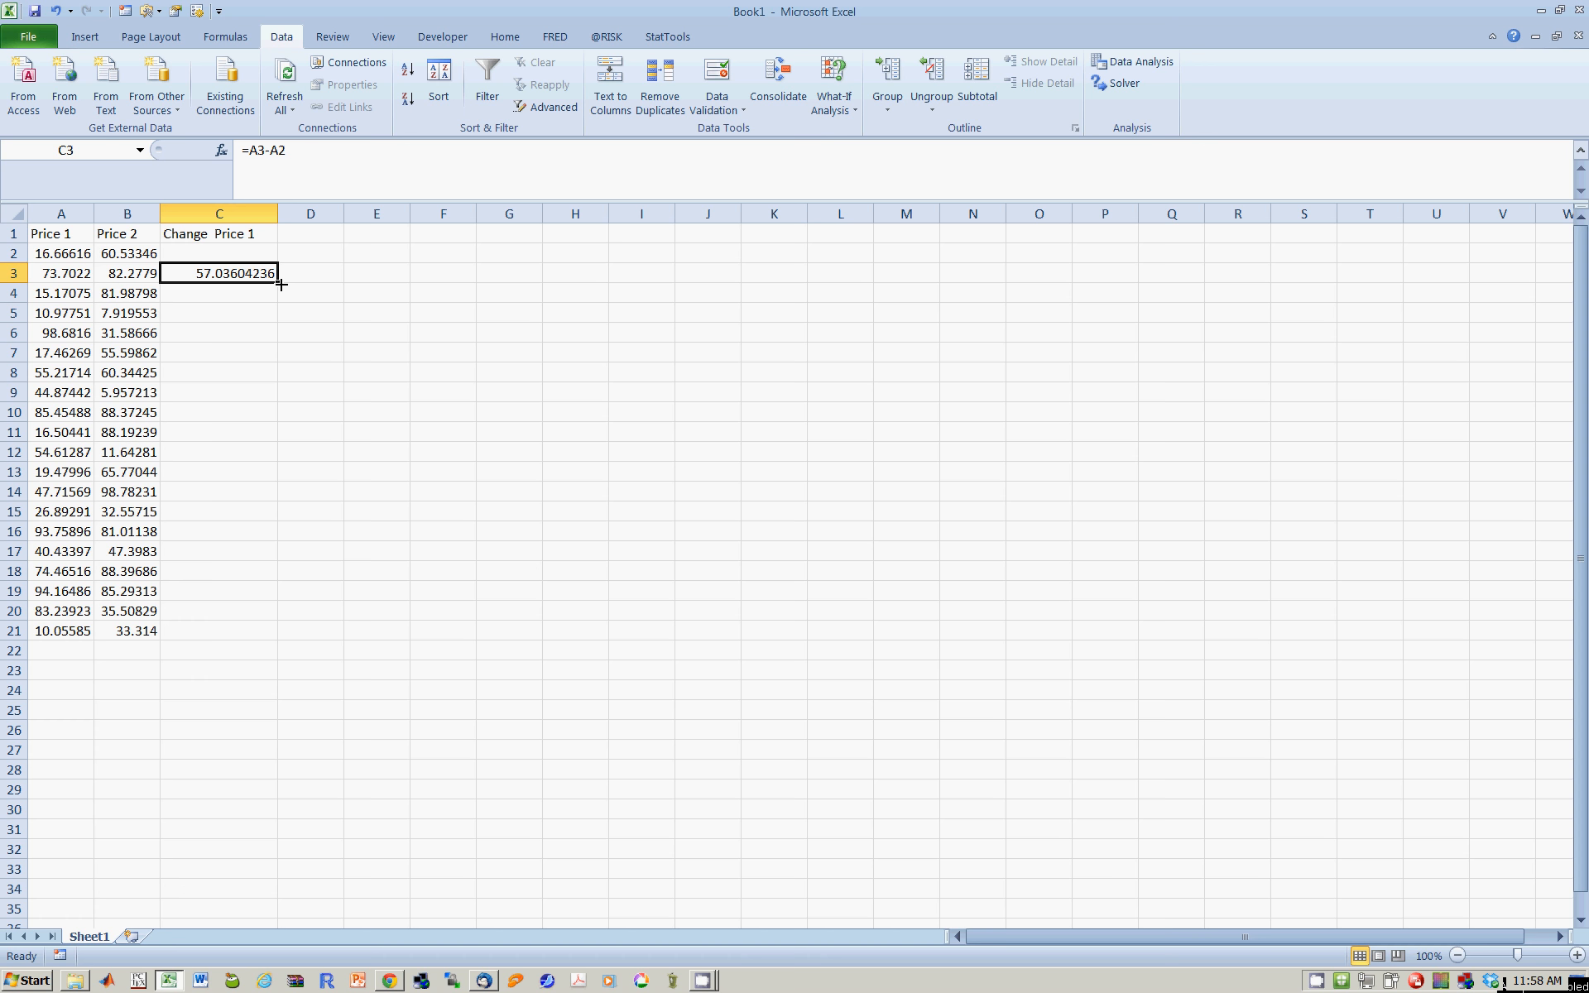
double_click(284, 282)
Step: Enter the header "Change Price 2" in D1
left_click(304, 234)
type("Ch")
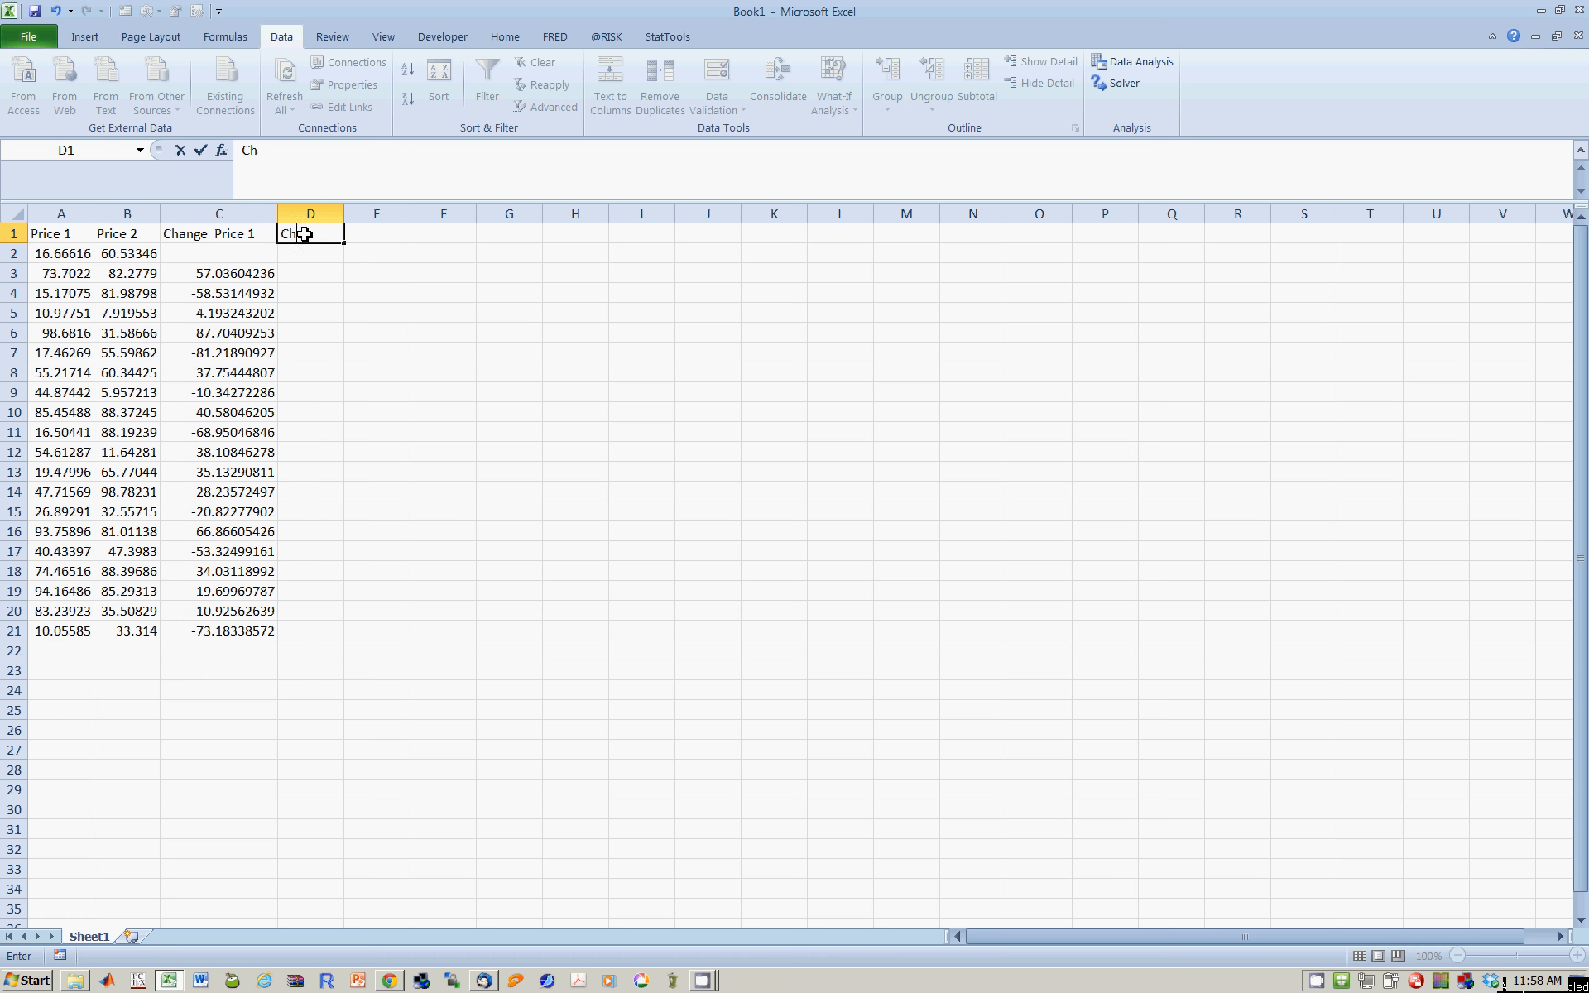
type("ange Price 2")
key("Return")
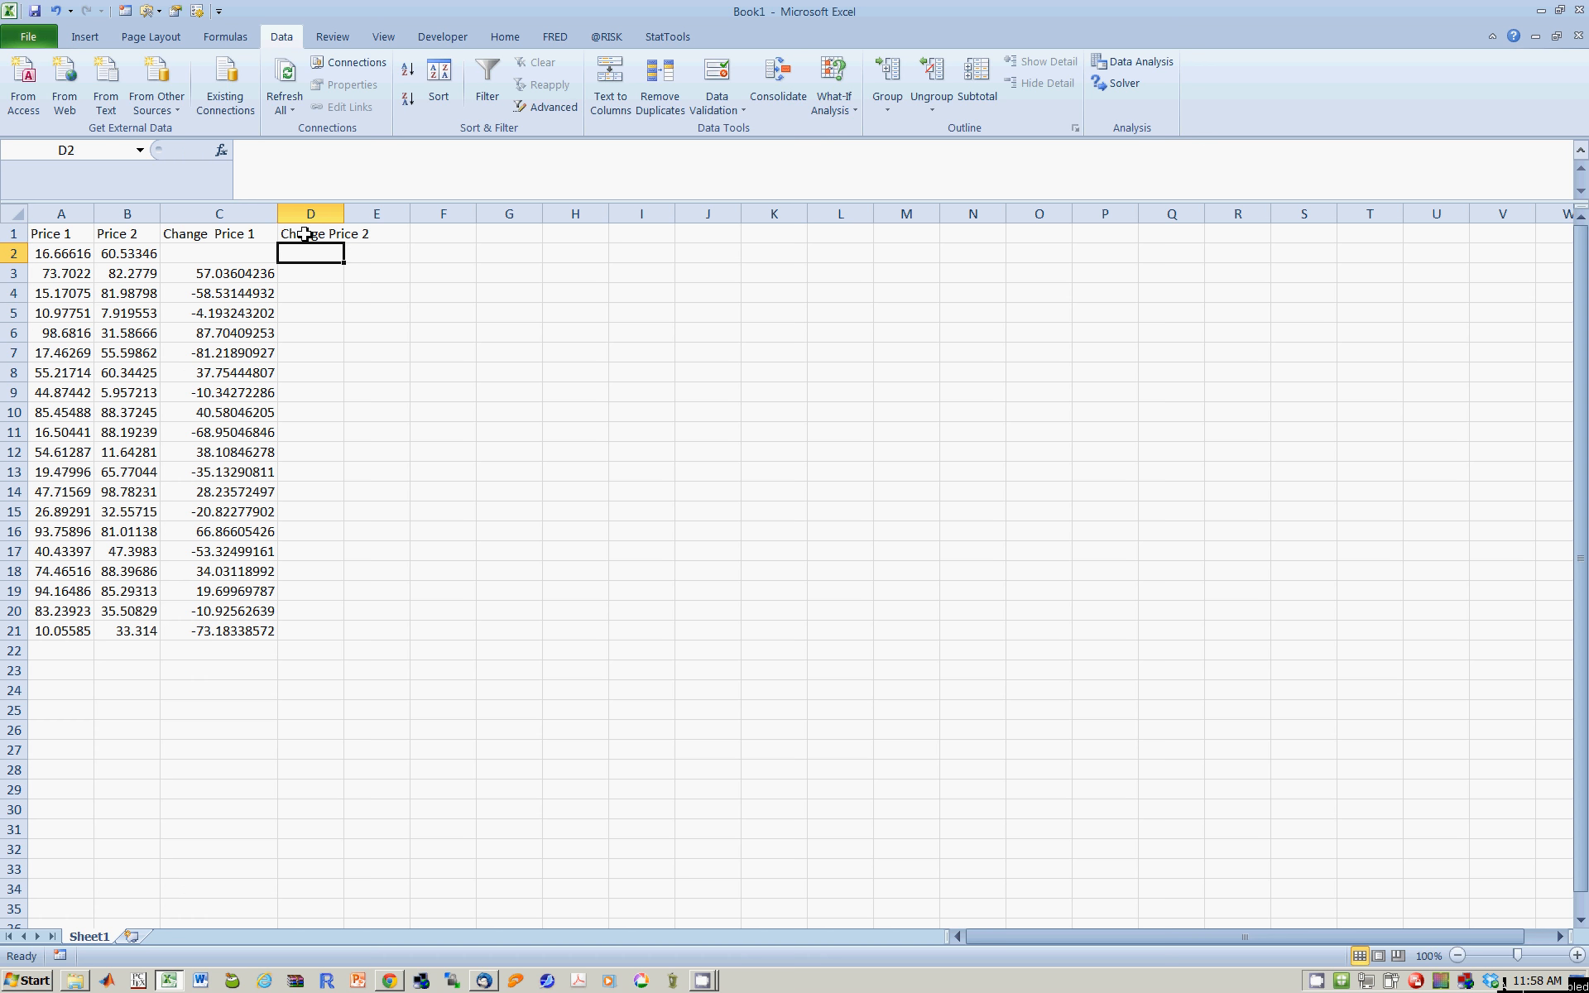
Step: Enter =(B3-B2) in D3 and fill the formula down to D21
key("Return")
type("=(")
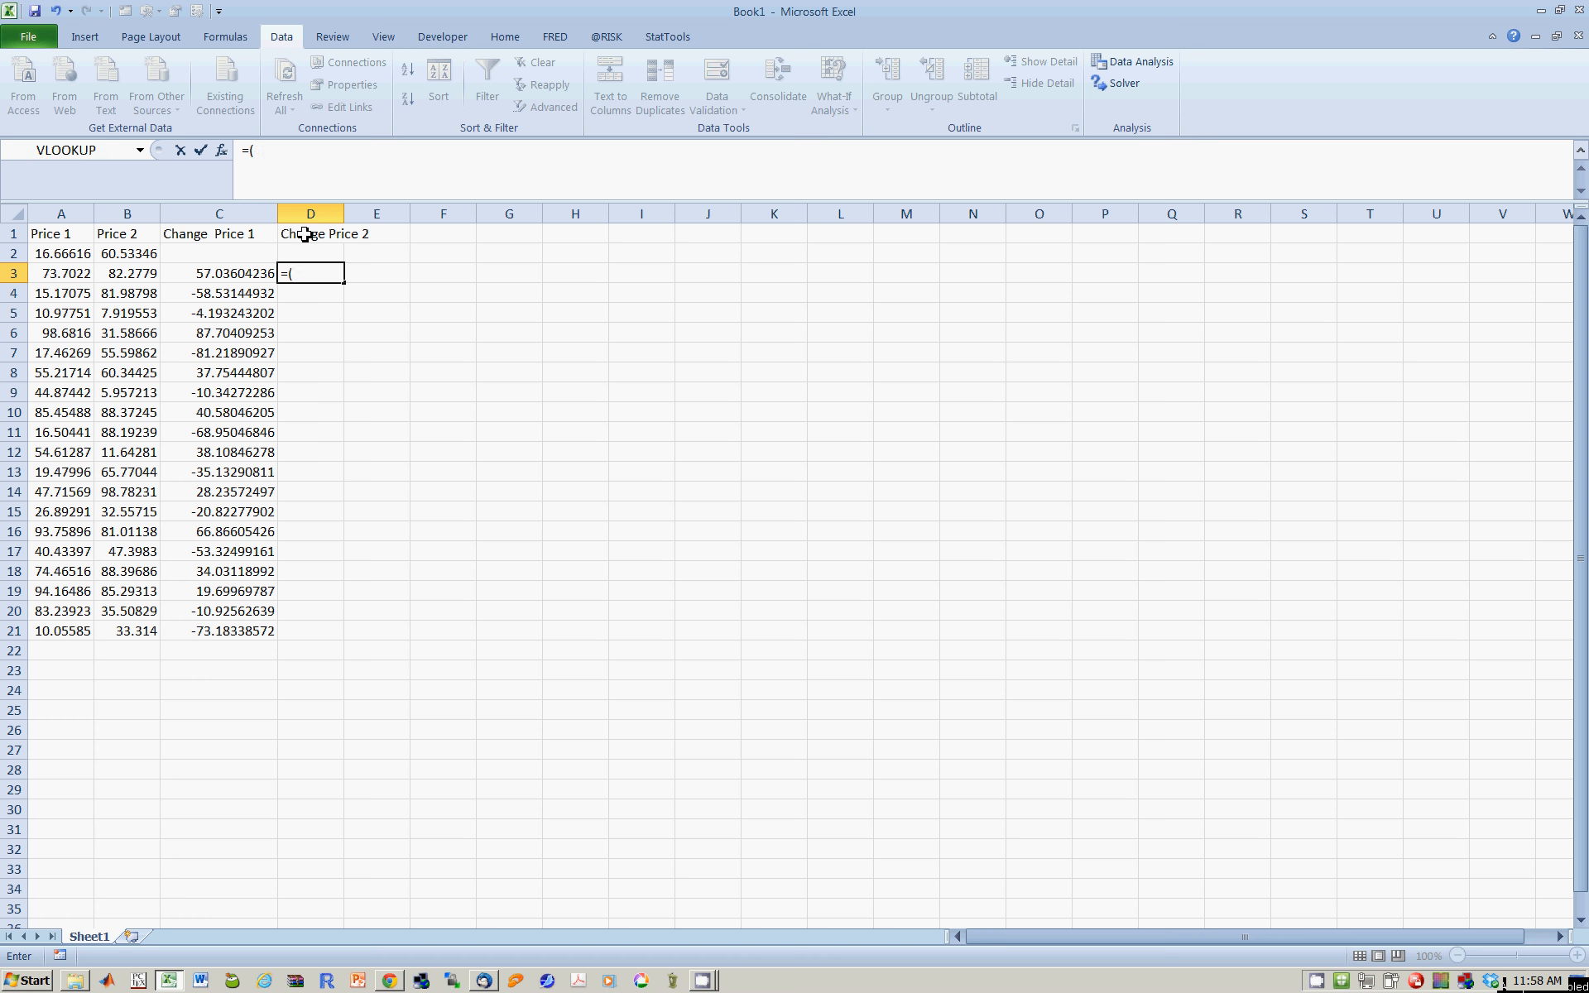
left_click(150, 275)
type("0")
key("BackSpace")
type("-")
left_click(135, 254)
type(")")
key("Return")
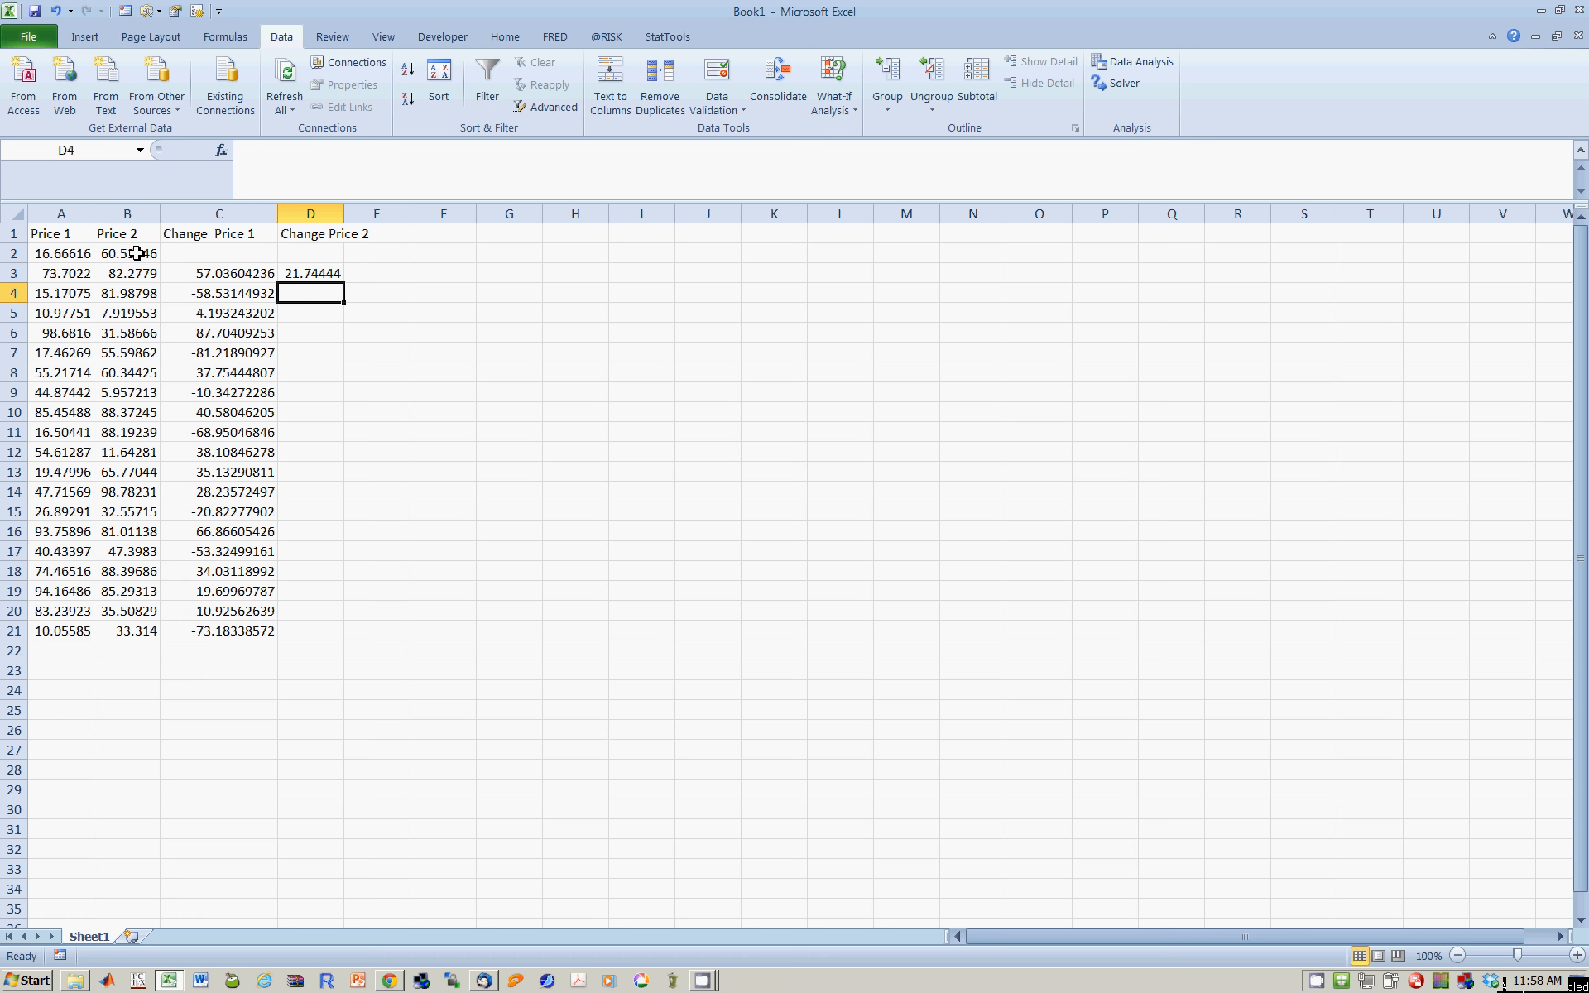
left_click(308, 273)
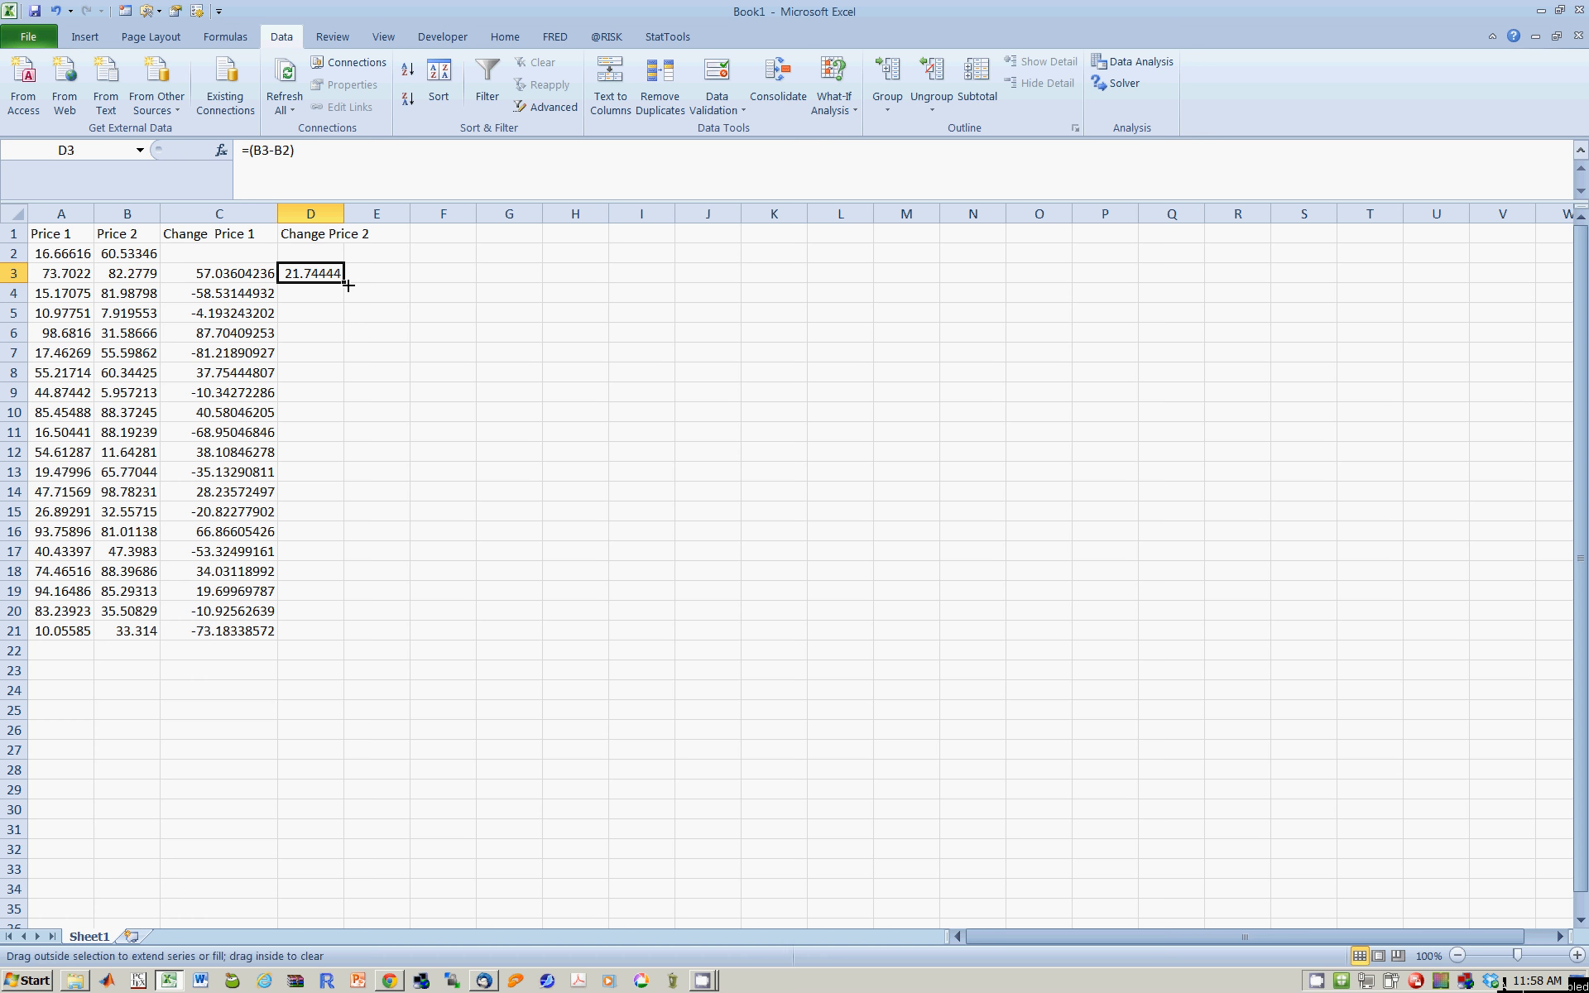
double_click(344, 282)
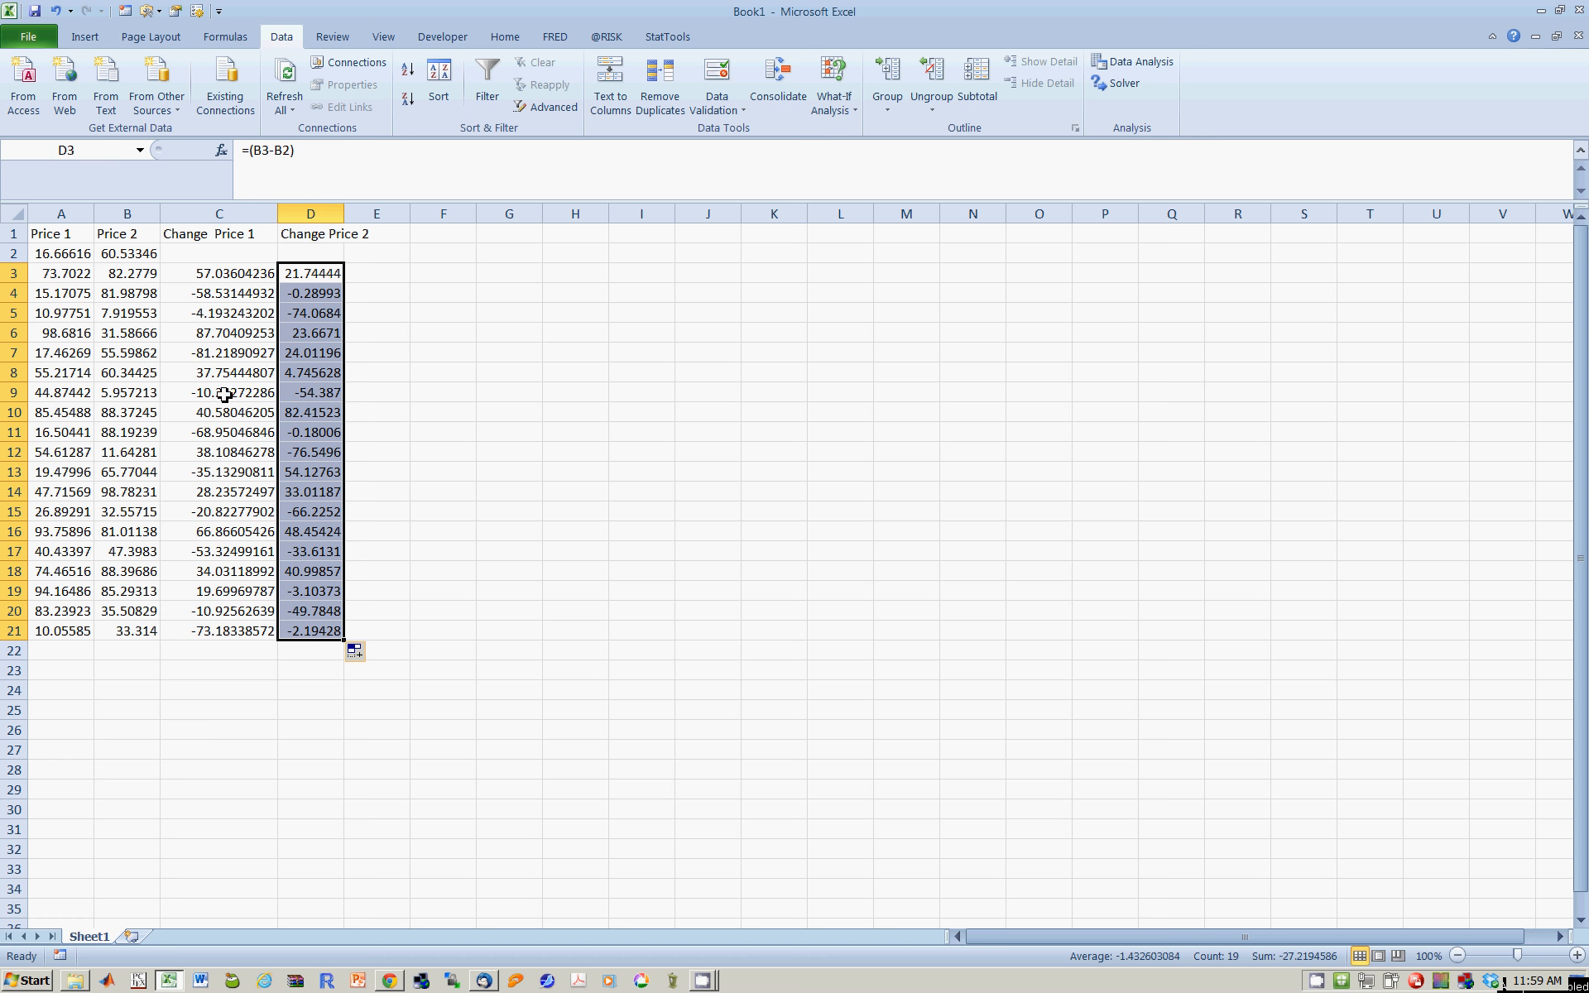
Step: AutoFit the widths of columns A through D to their contents
left_click(56, 213)
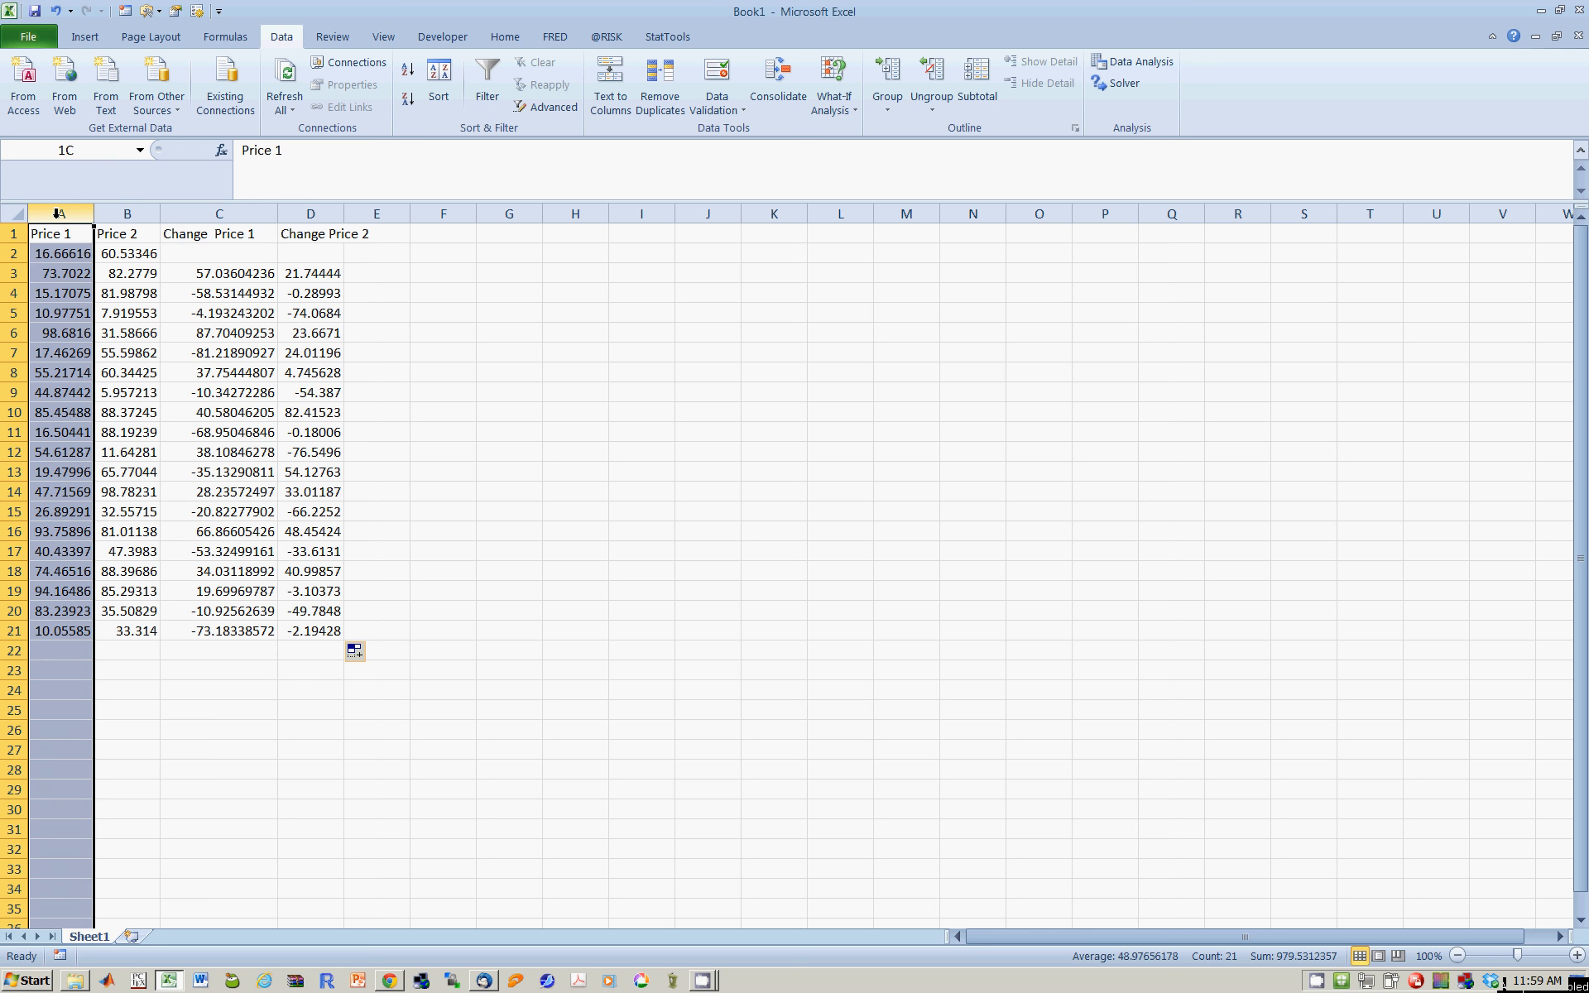
left_click_drag(59, 214, 317, 231)
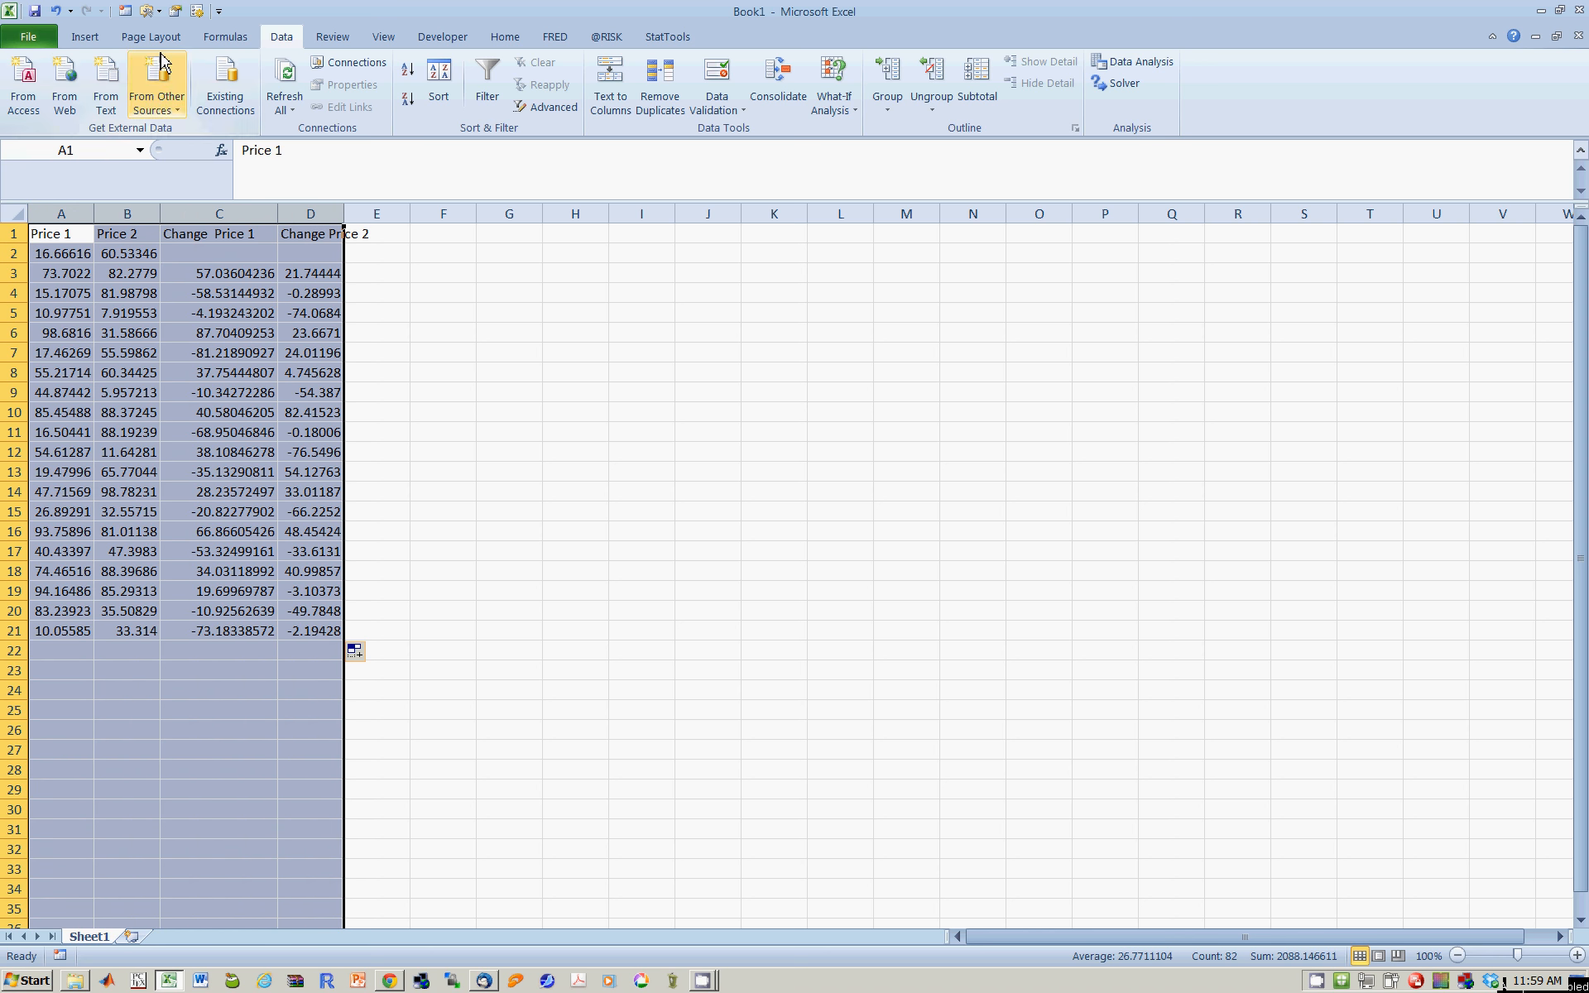
left_click(506, 38)
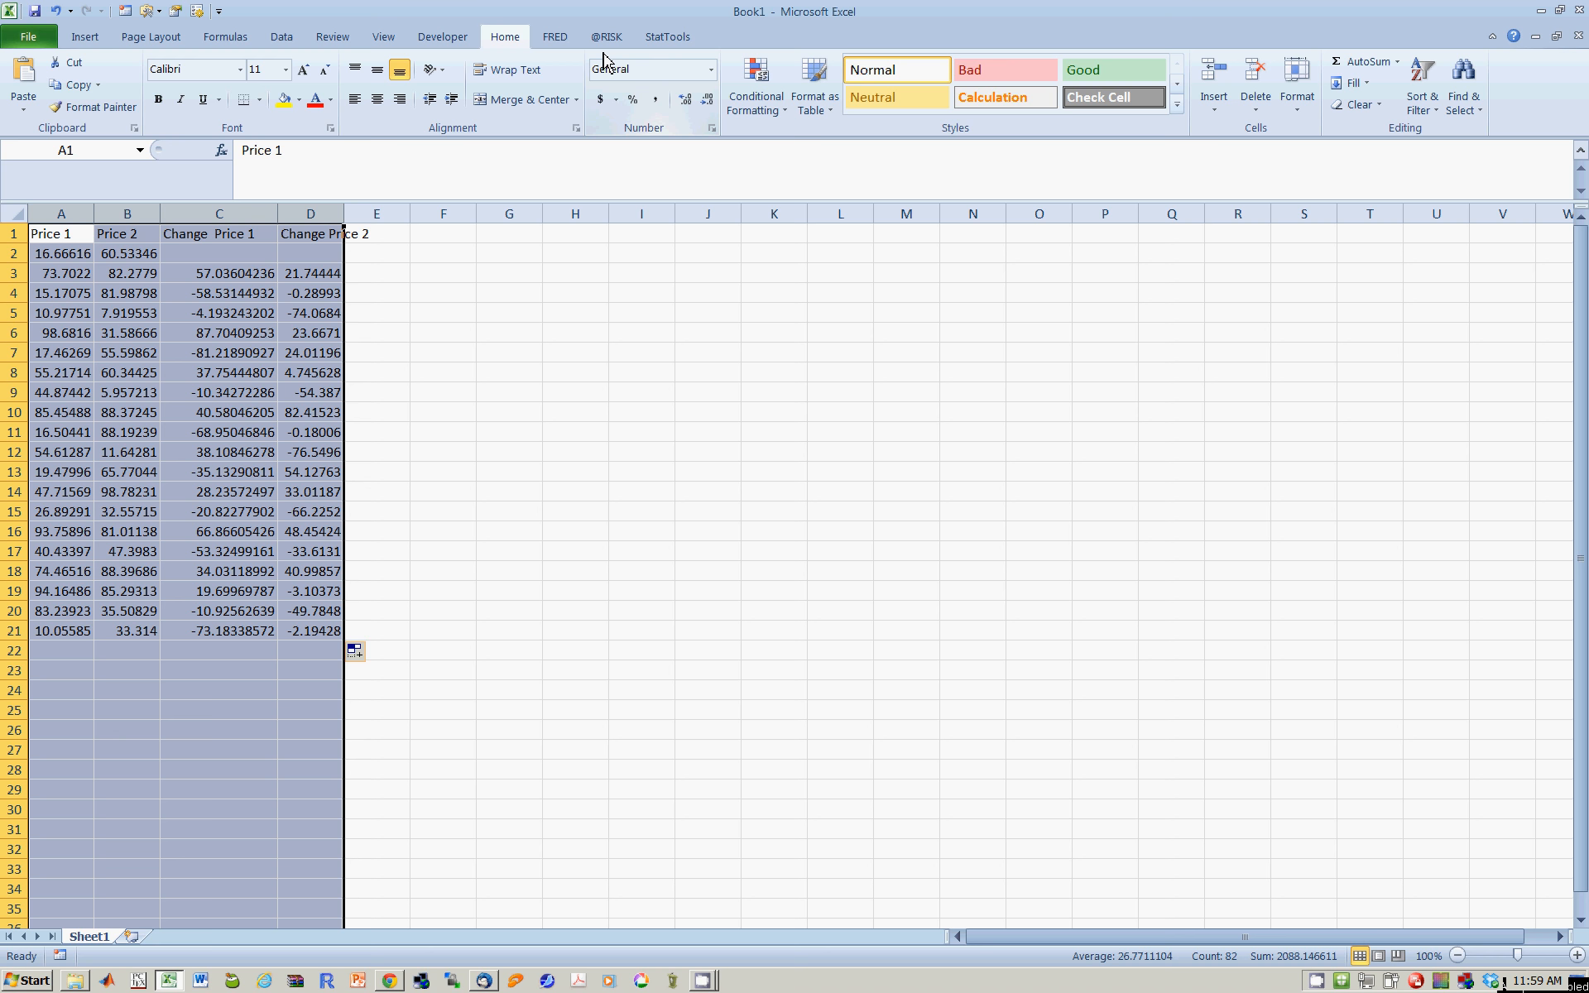
left_click(1297, 91)
left_click(1321, 222)
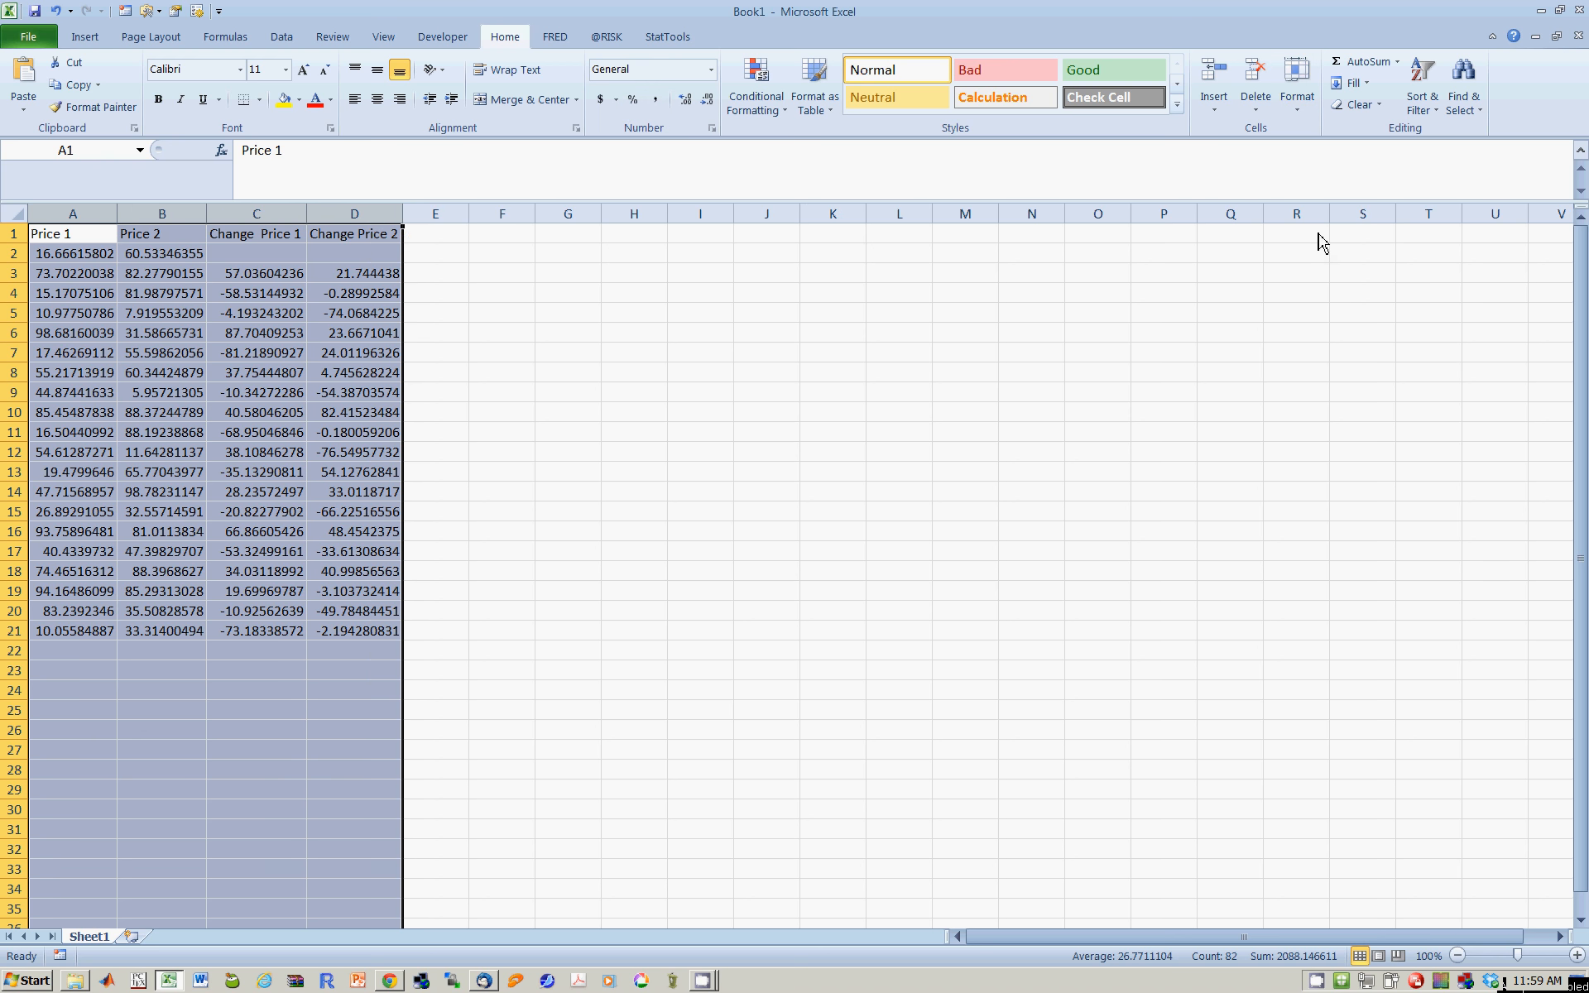
Step: Enter the header "Price 1 Up/Down" in E1
left_click(420, 235)
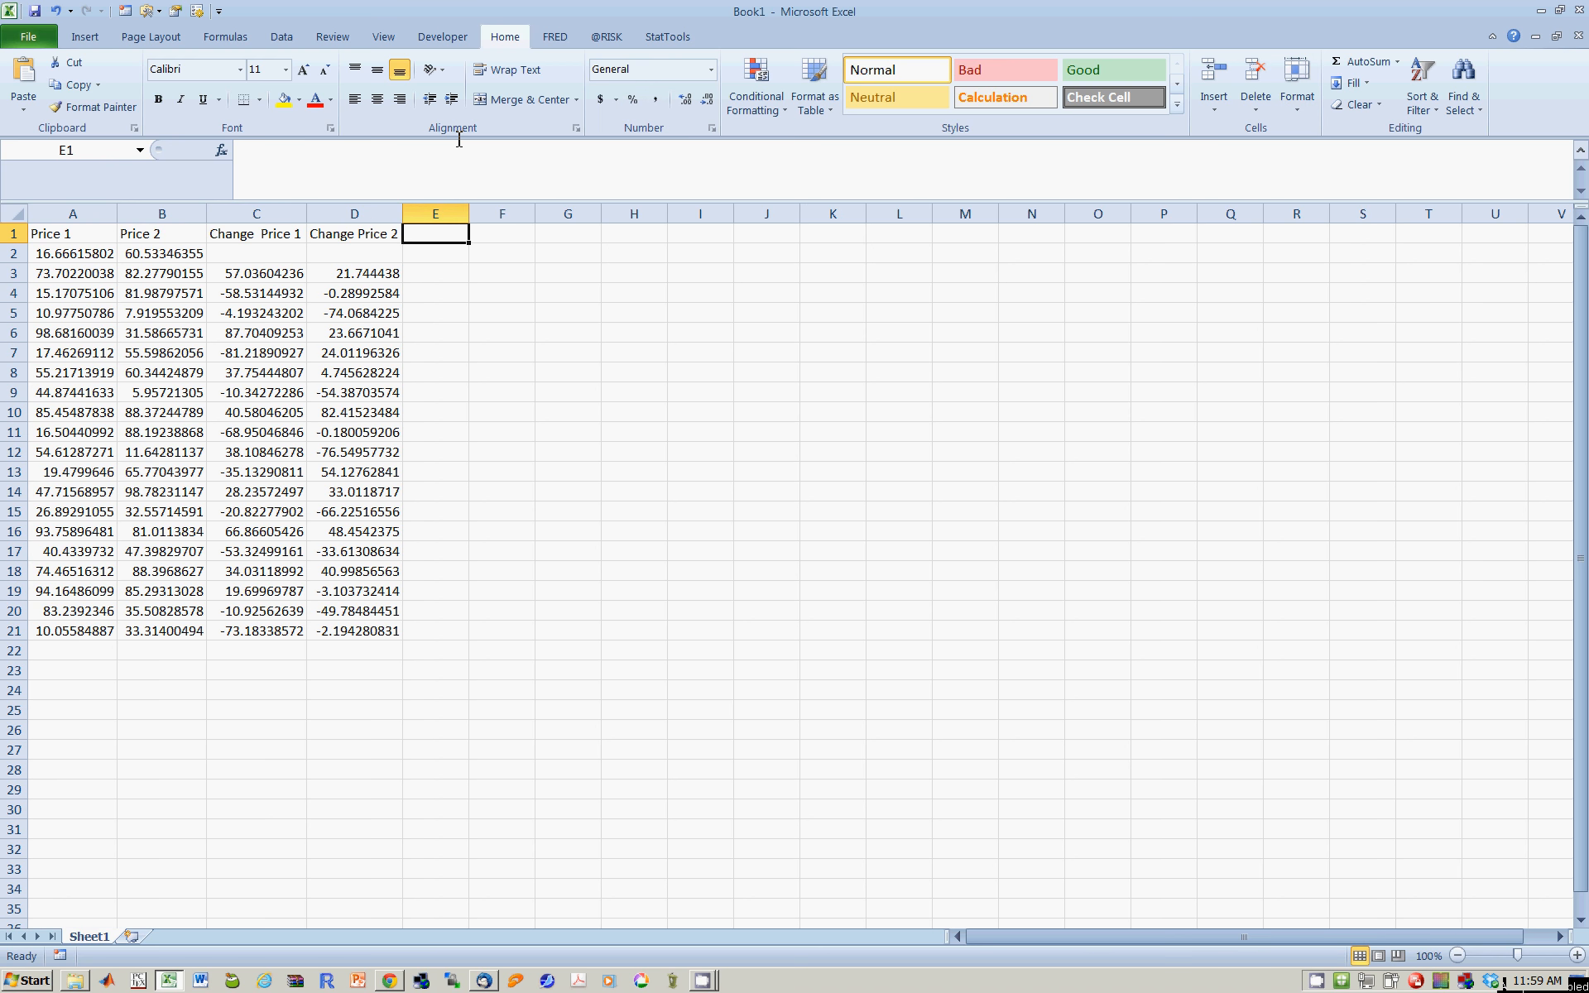
type("Price 1")
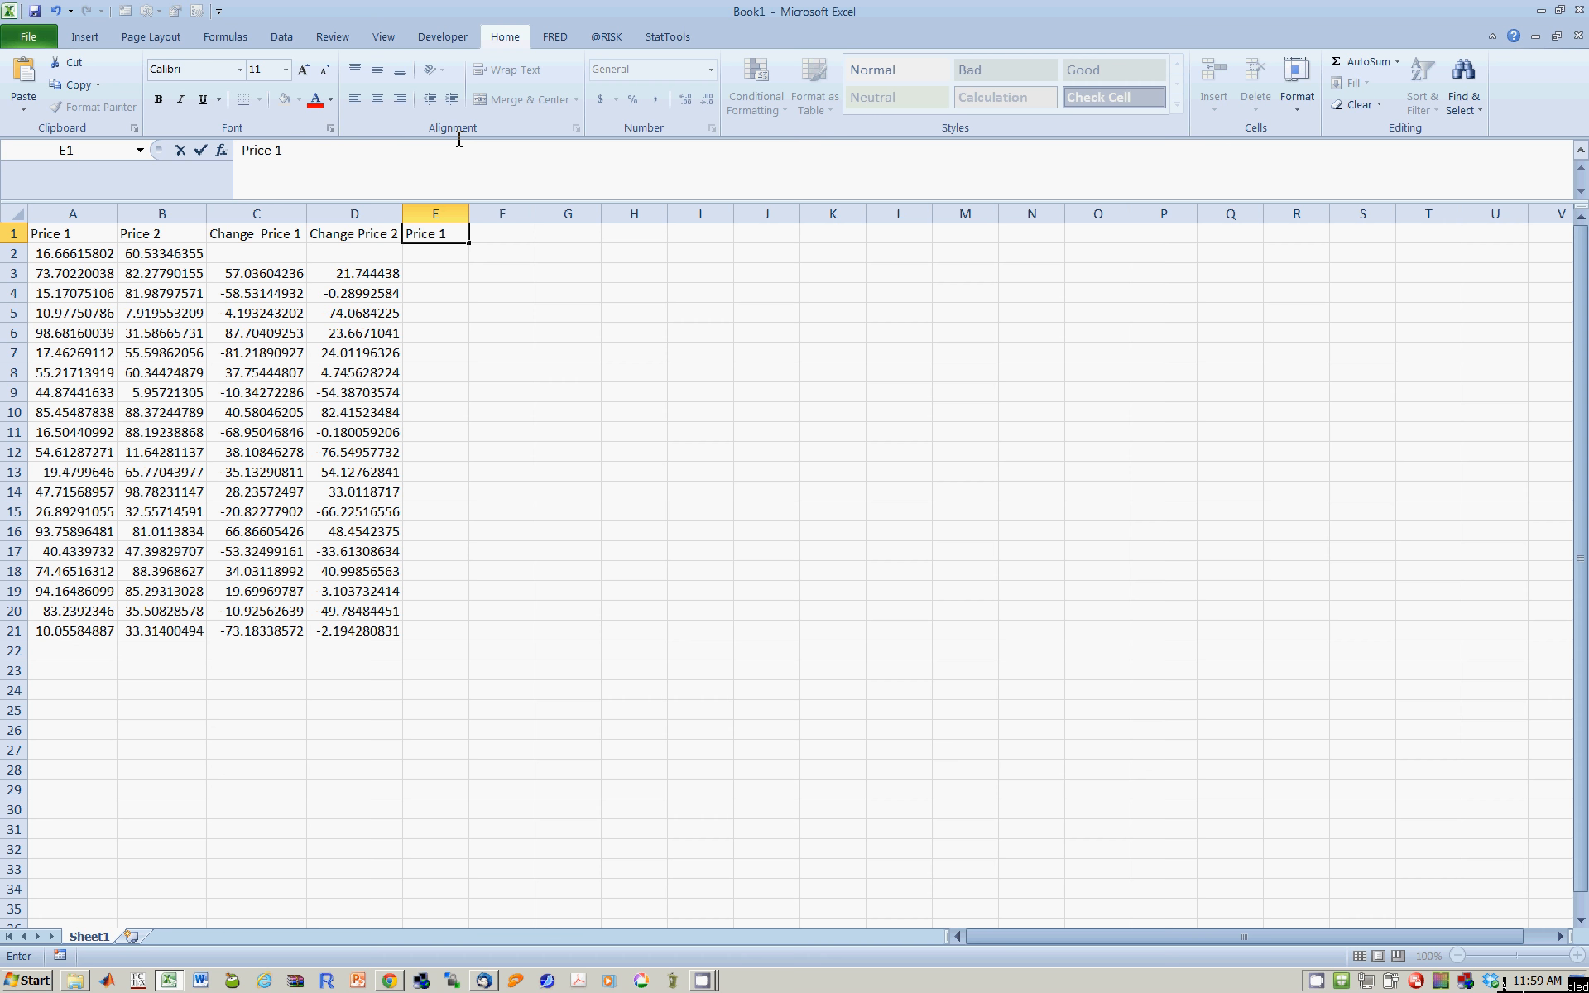
type(" Up/Down")
key("Return")
Step: Enter =IF(C3>0,1,0) in E3 and fill the formula down to E21
key("Down")
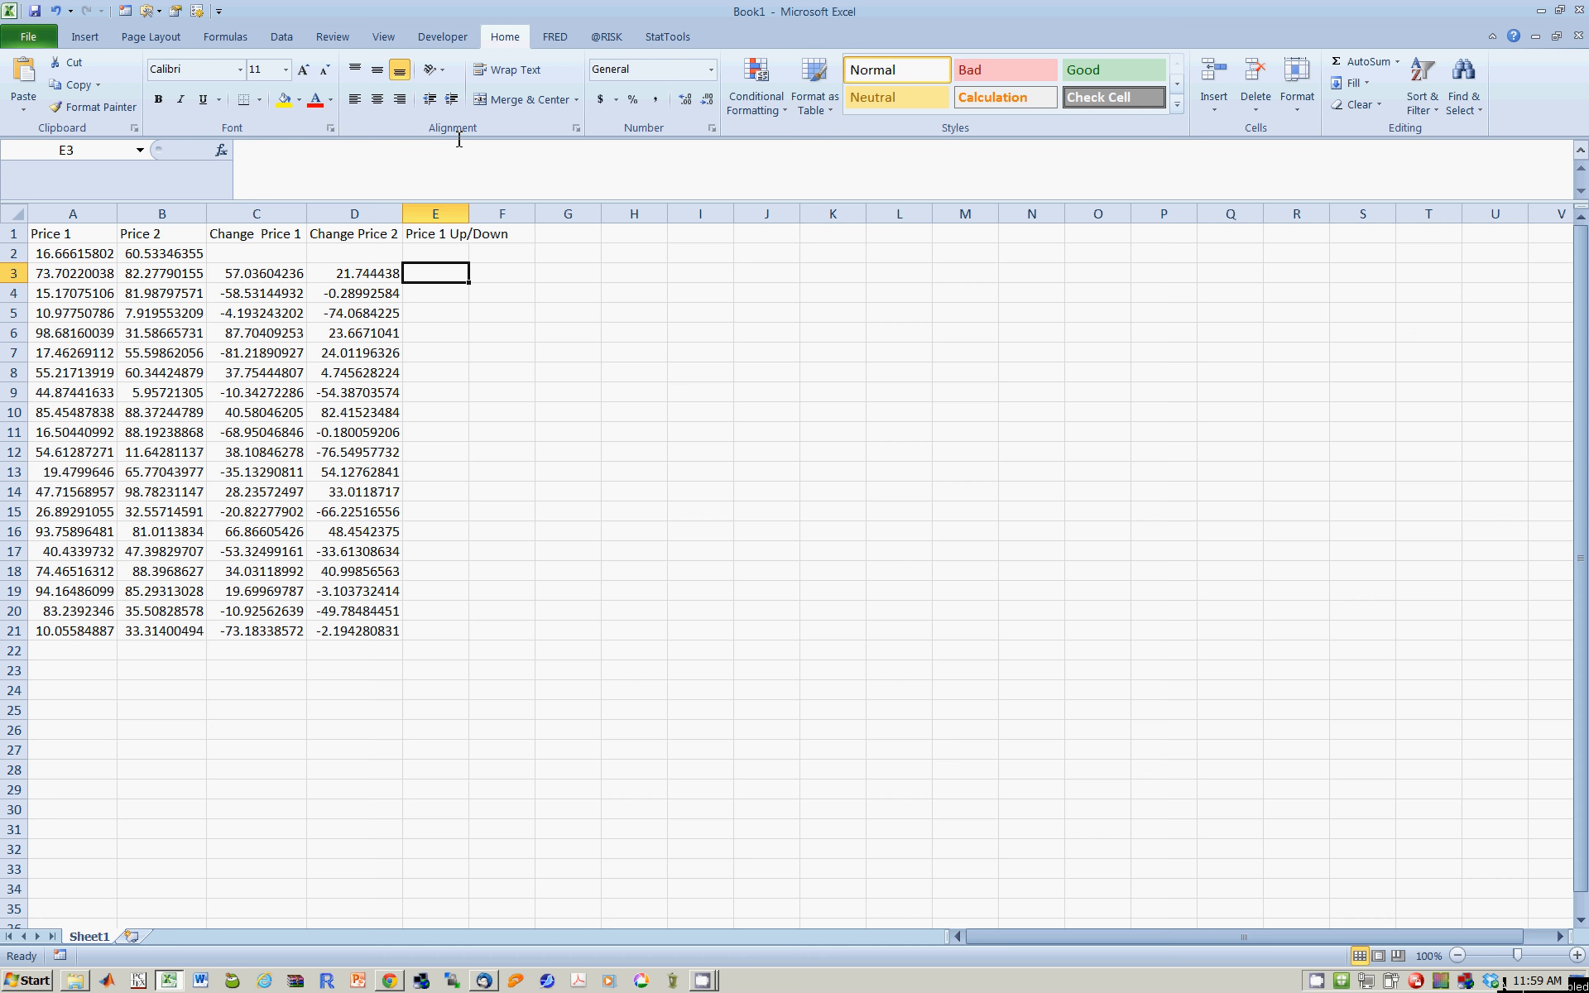
type("=if")
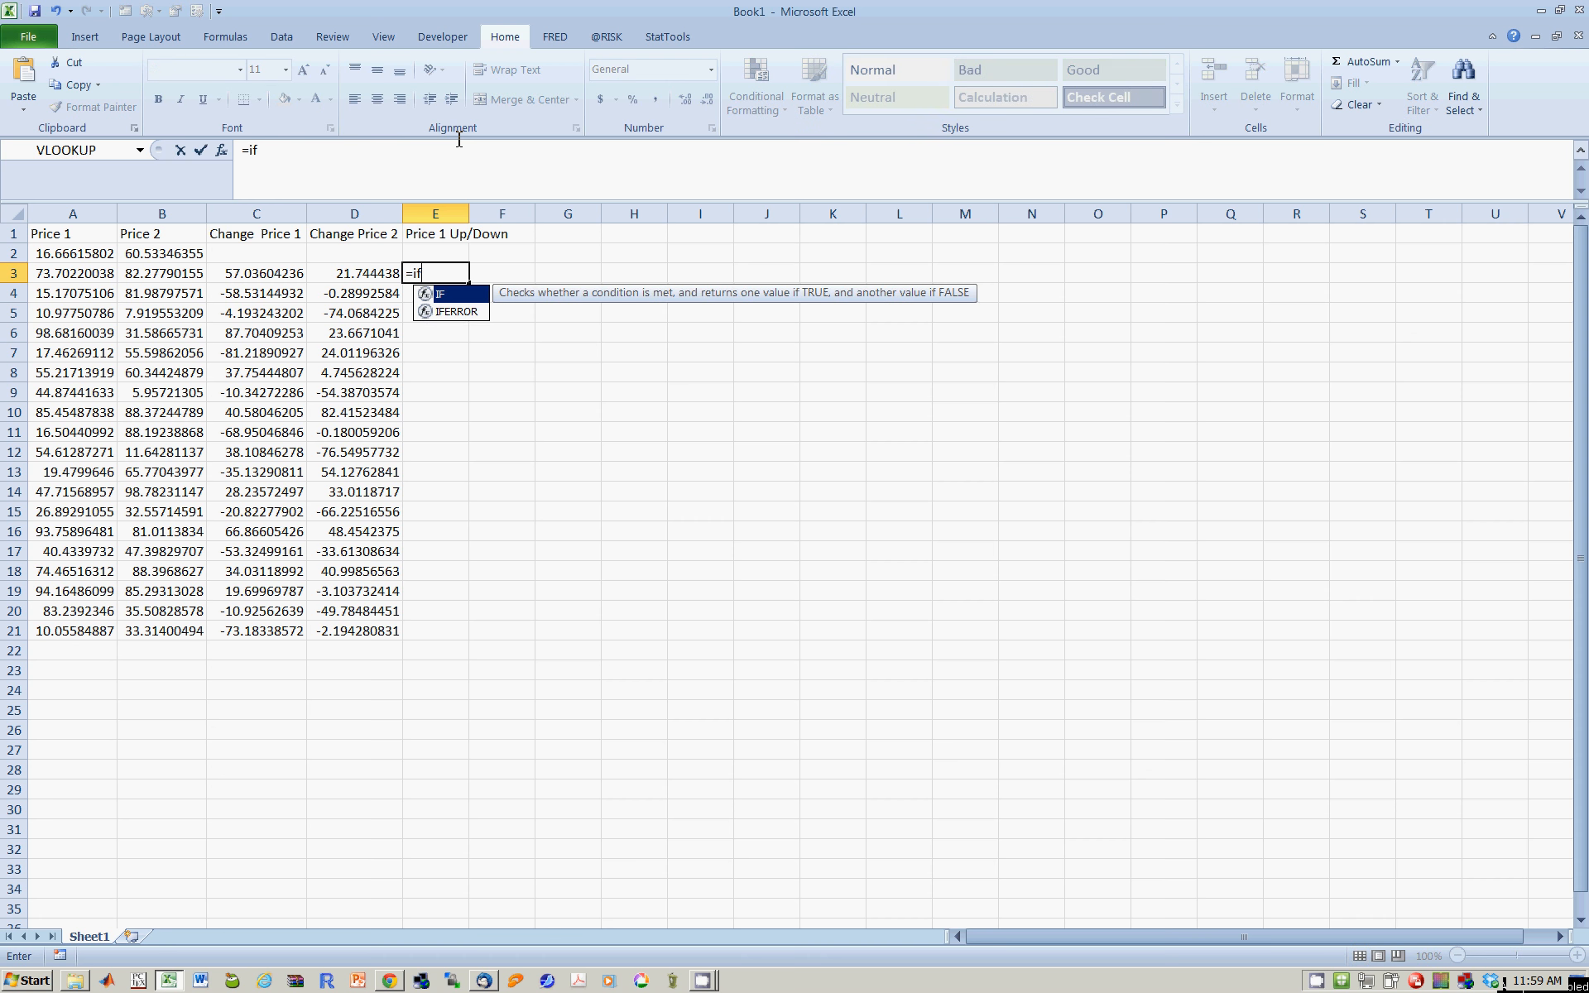
type("(")
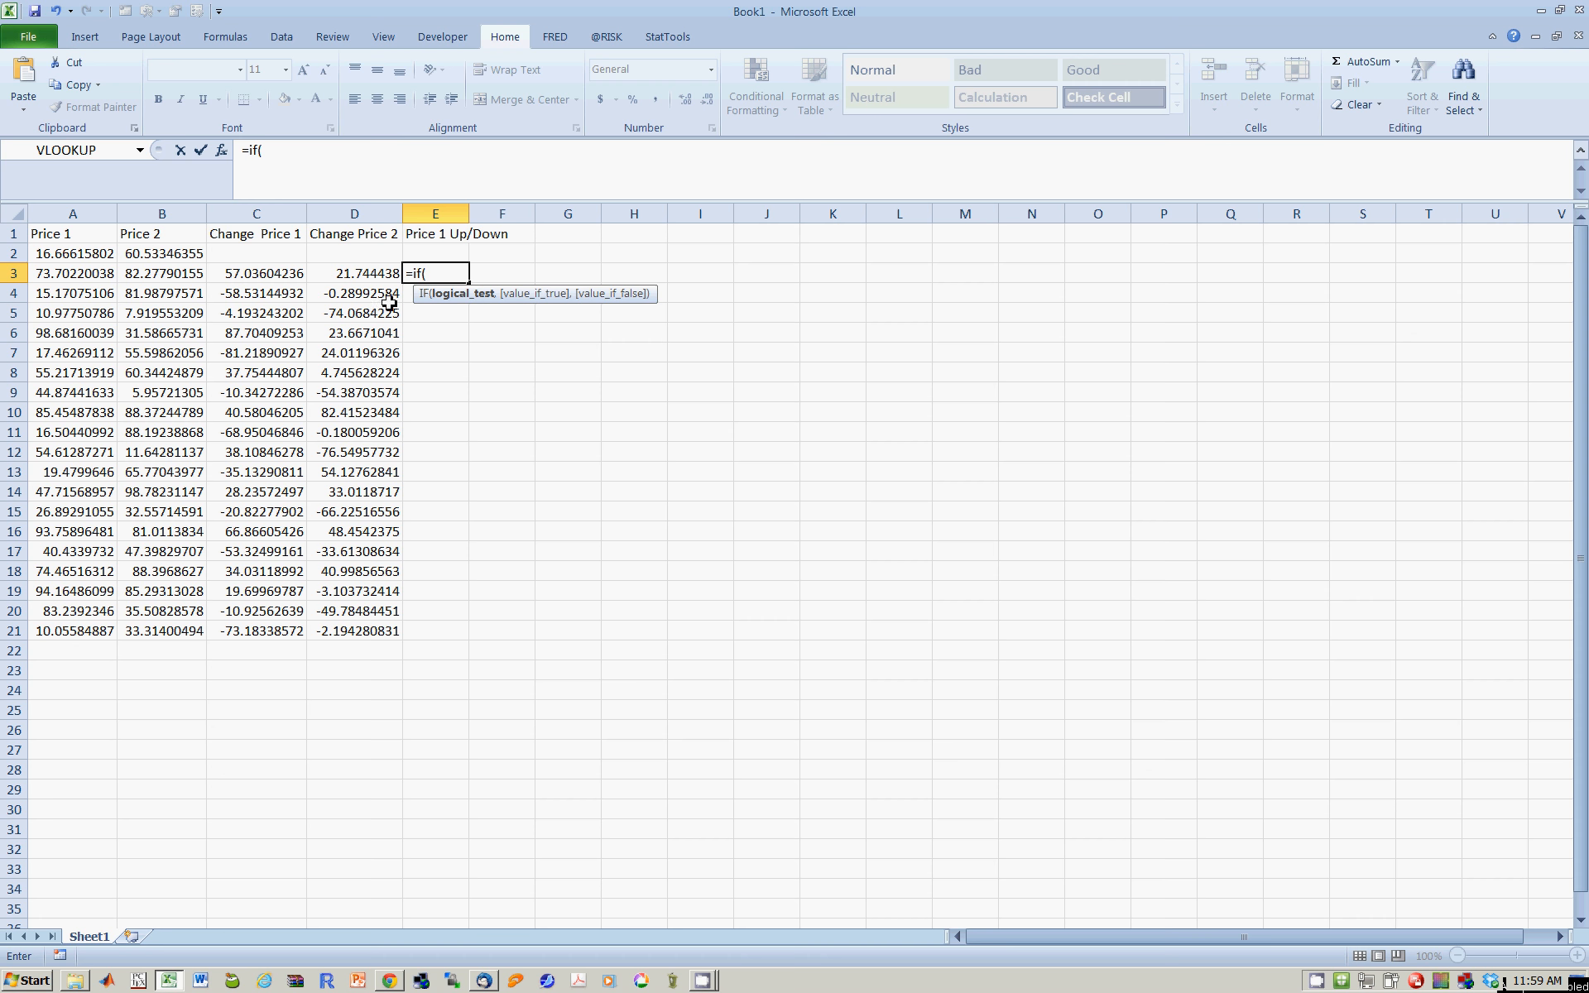
left_click(260, 275)
type(">0,")
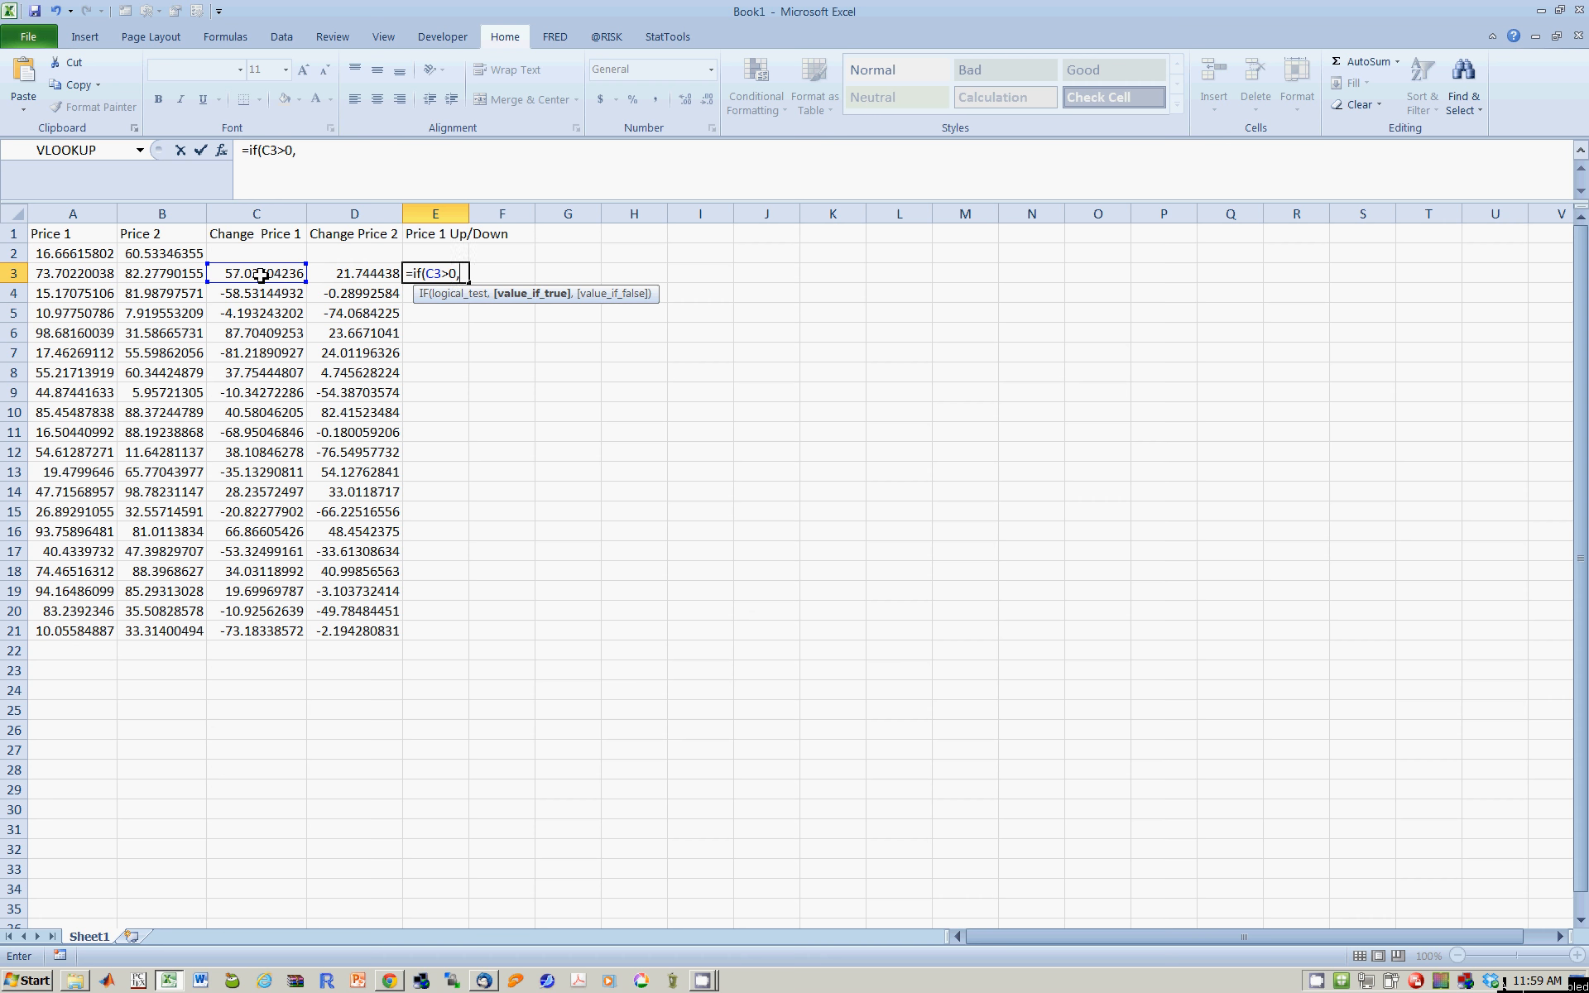
type("1,0)")
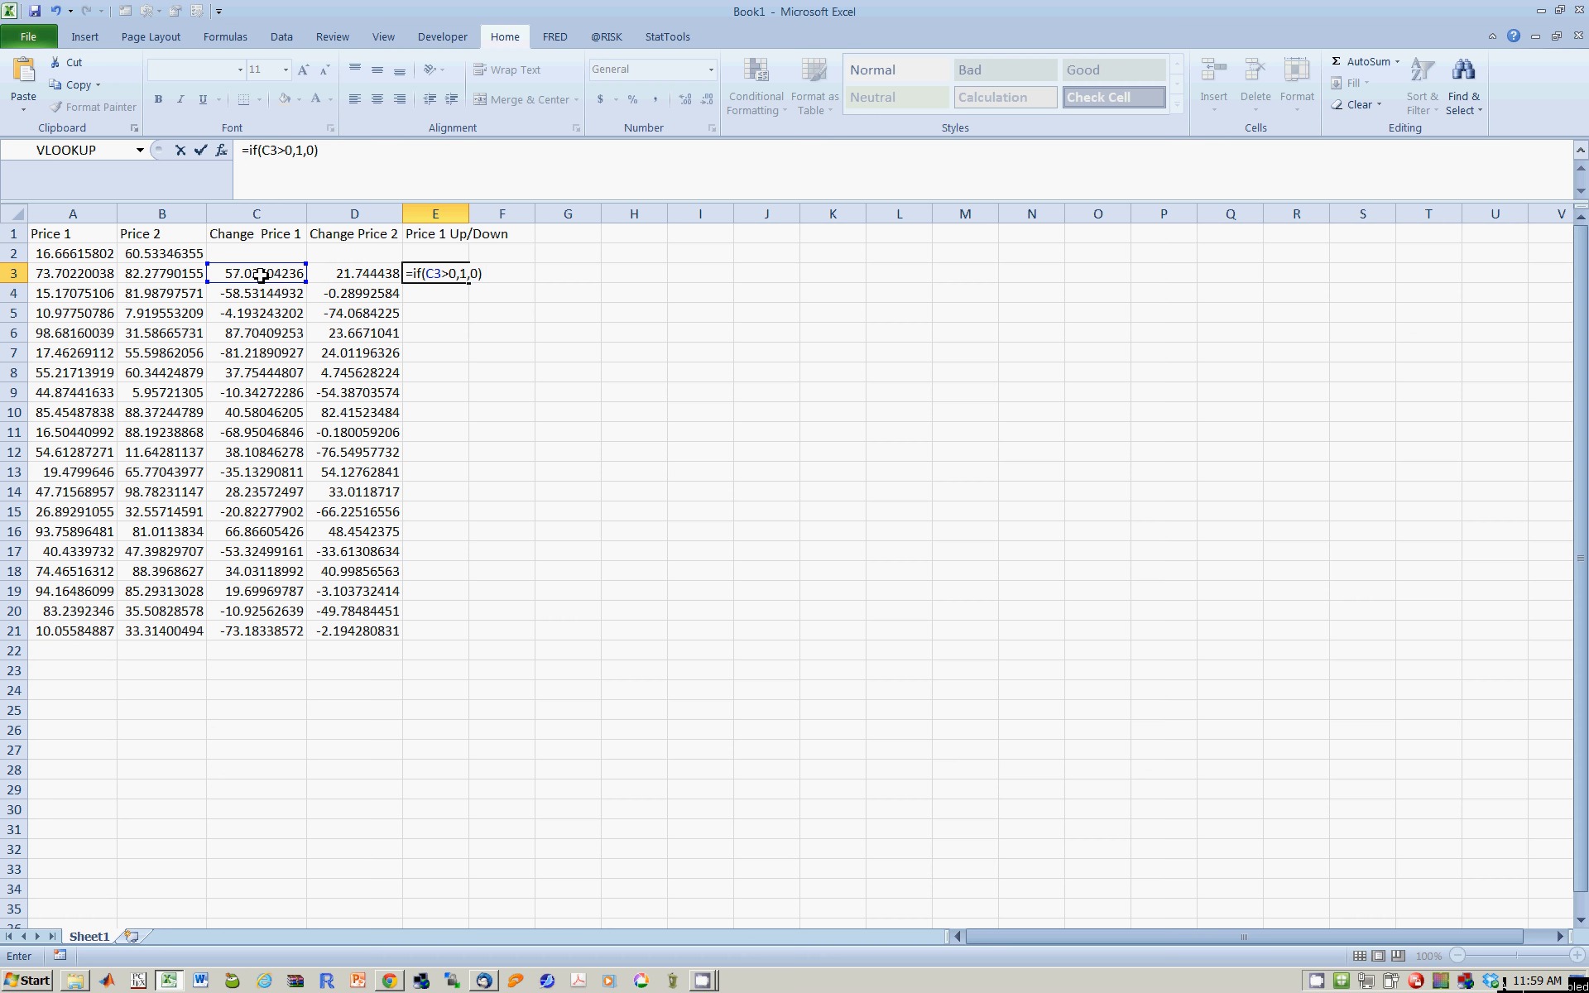
key("Return")
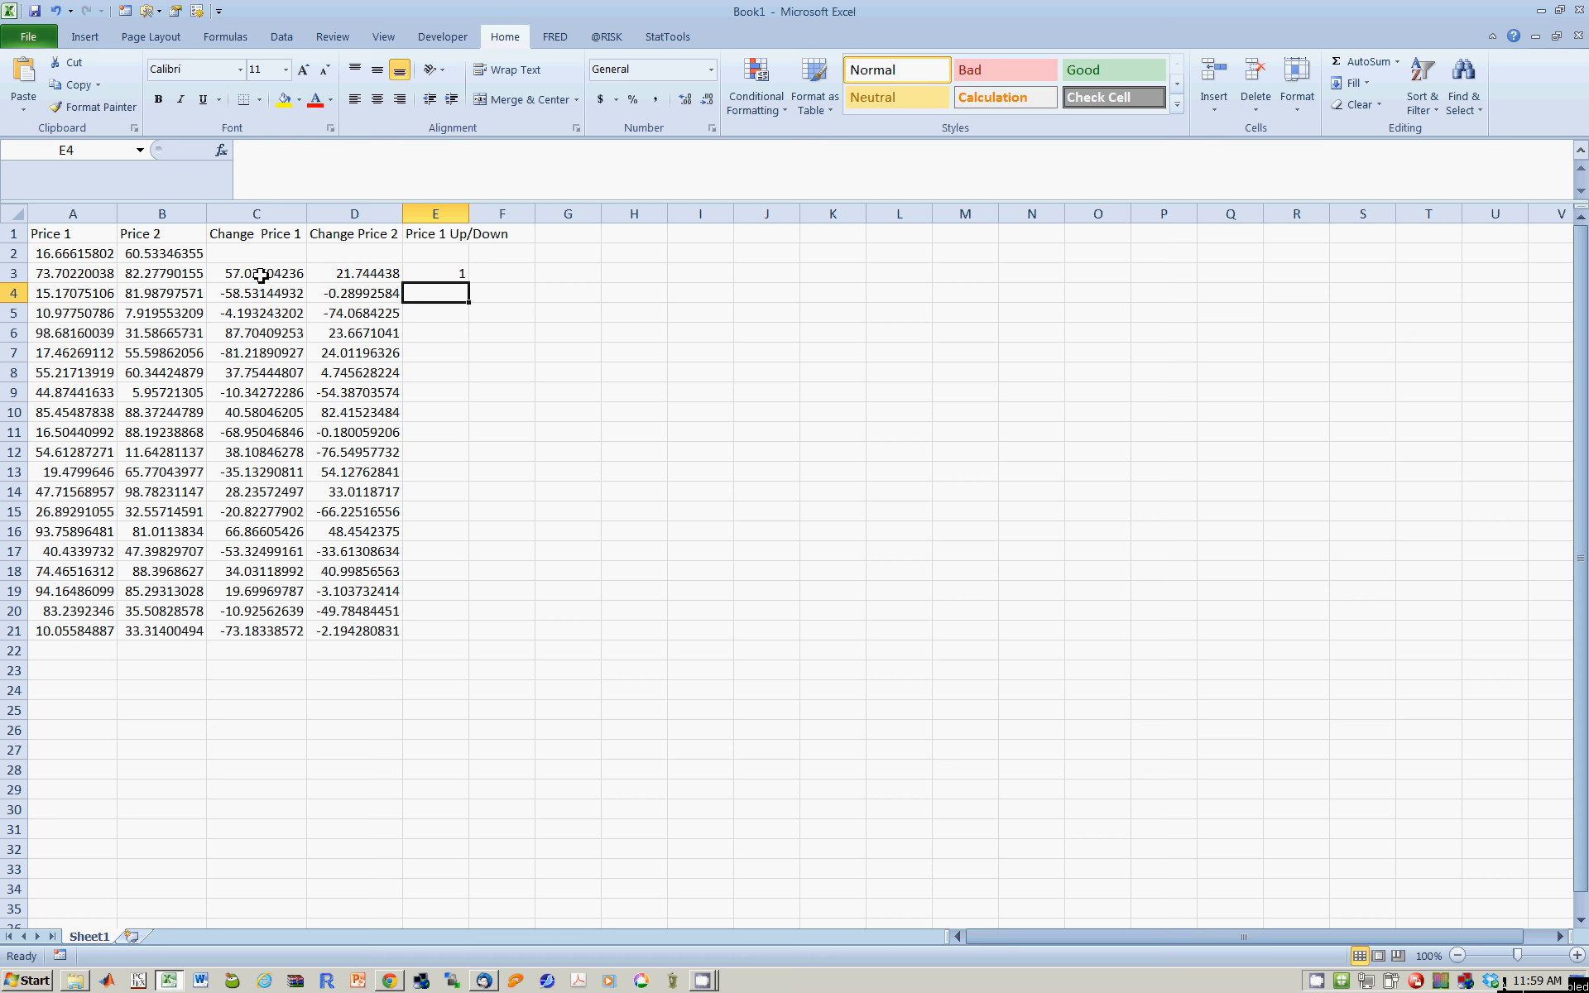
left_click(425, 278)
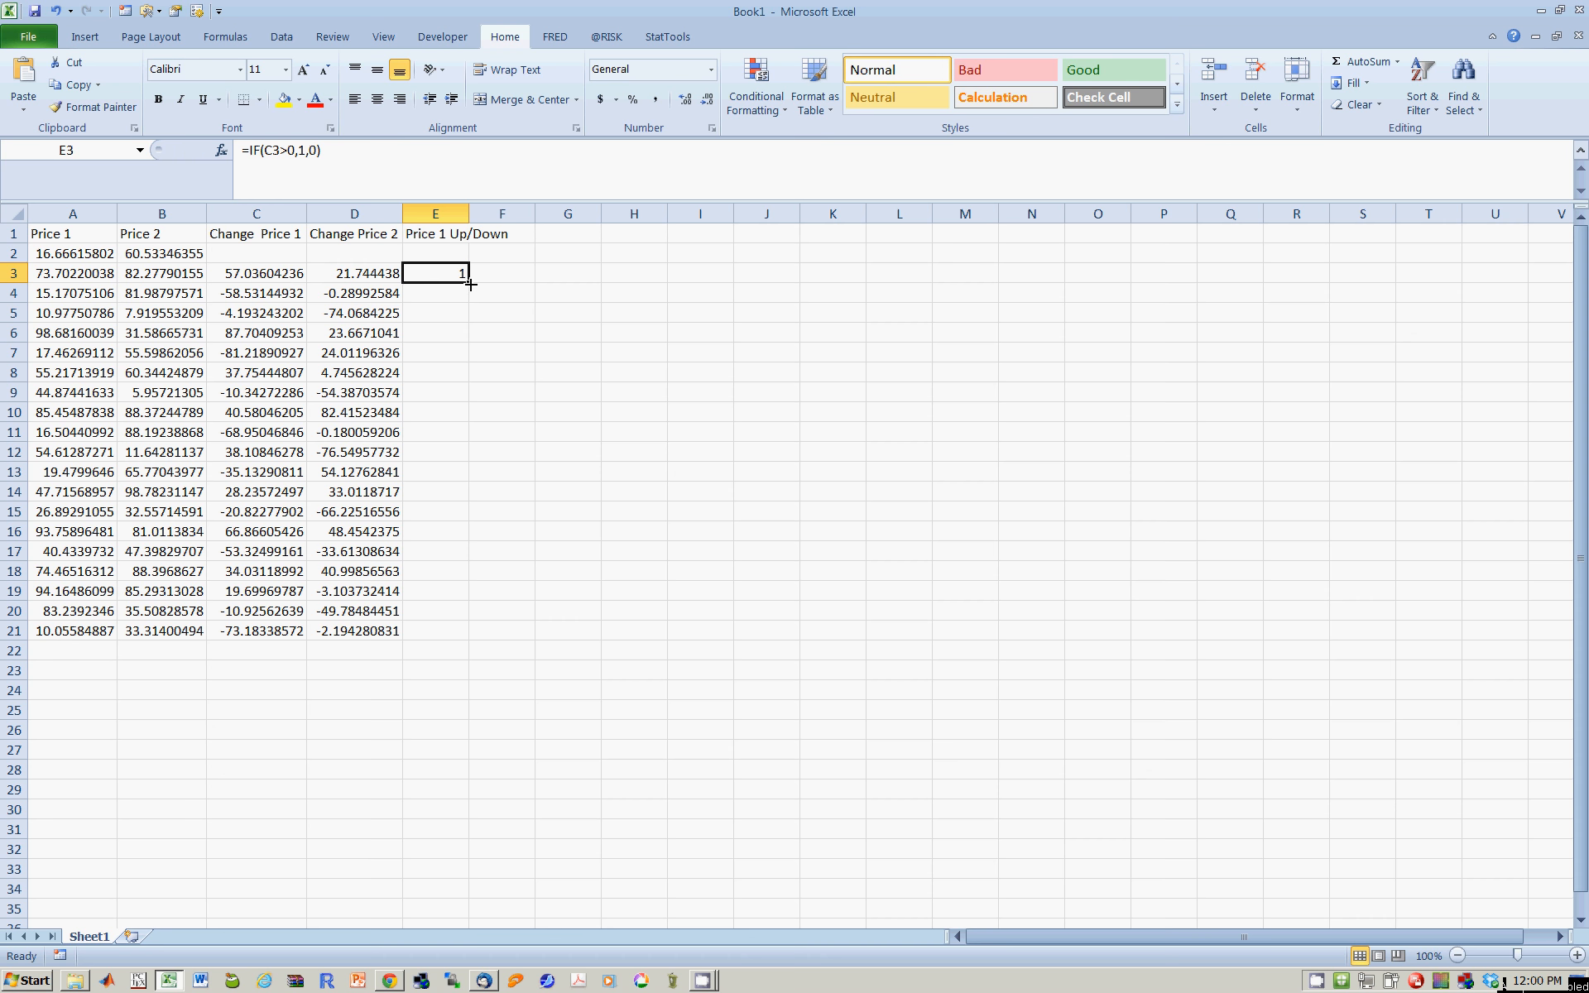
double_click(470, 283)
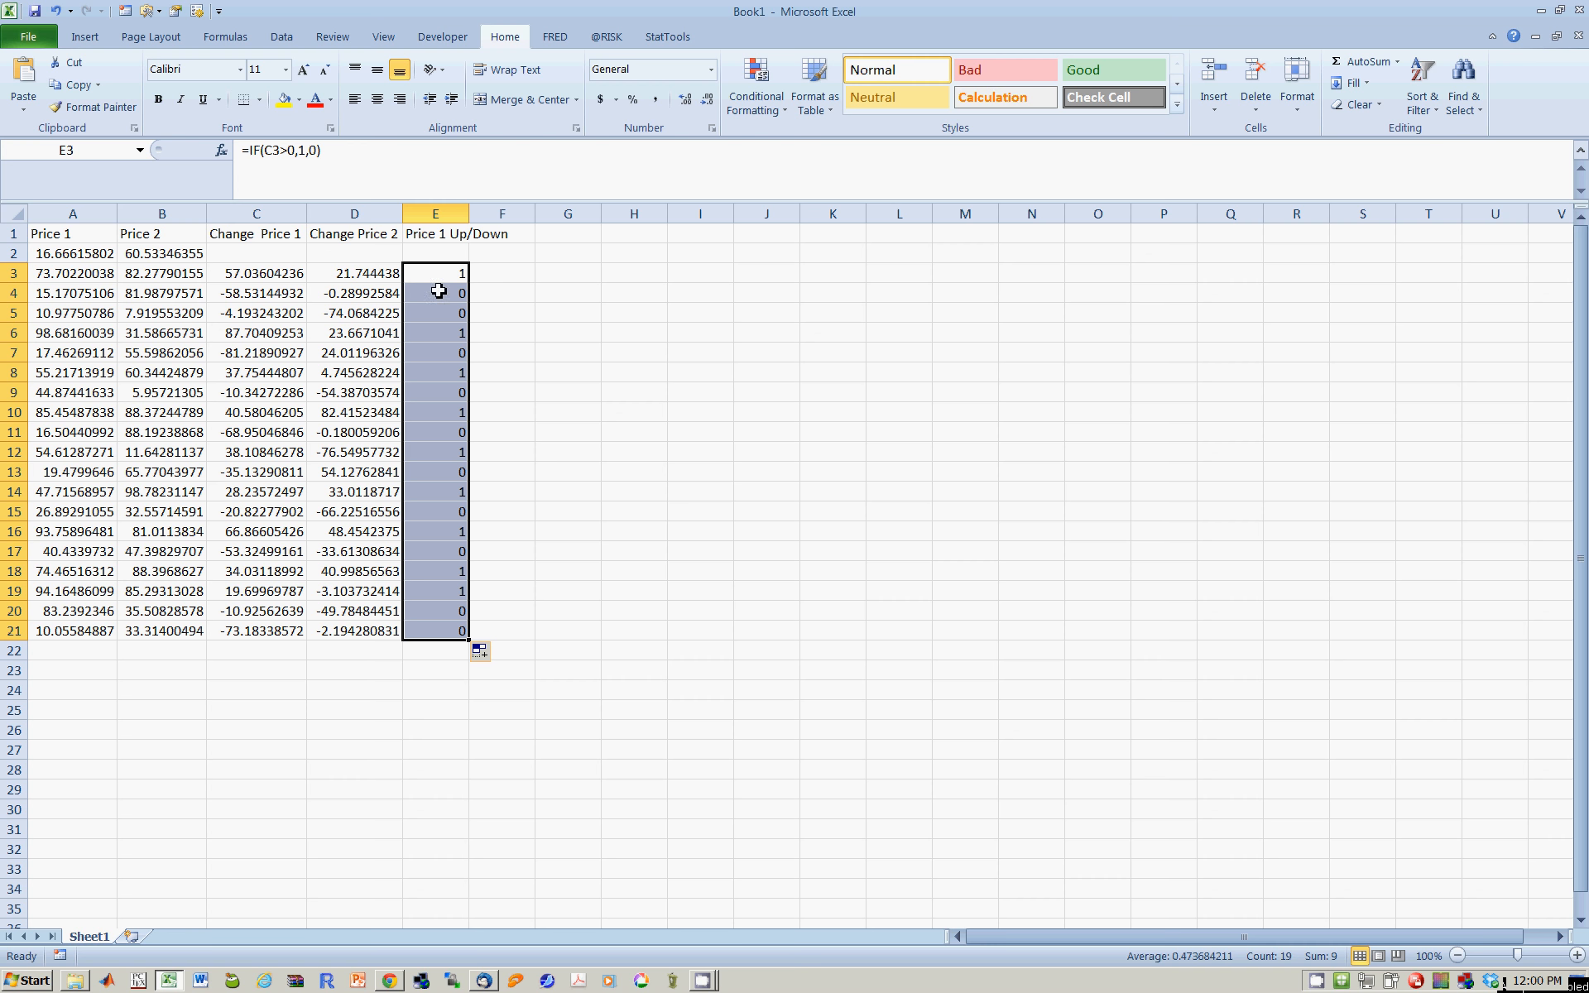
Step: Widen column E to fit its header and enter the header "Price 2 Up/Down" in F1
left_click_drag(469, 214, 524, 213)
left_click(555, 233)
type("Pri")
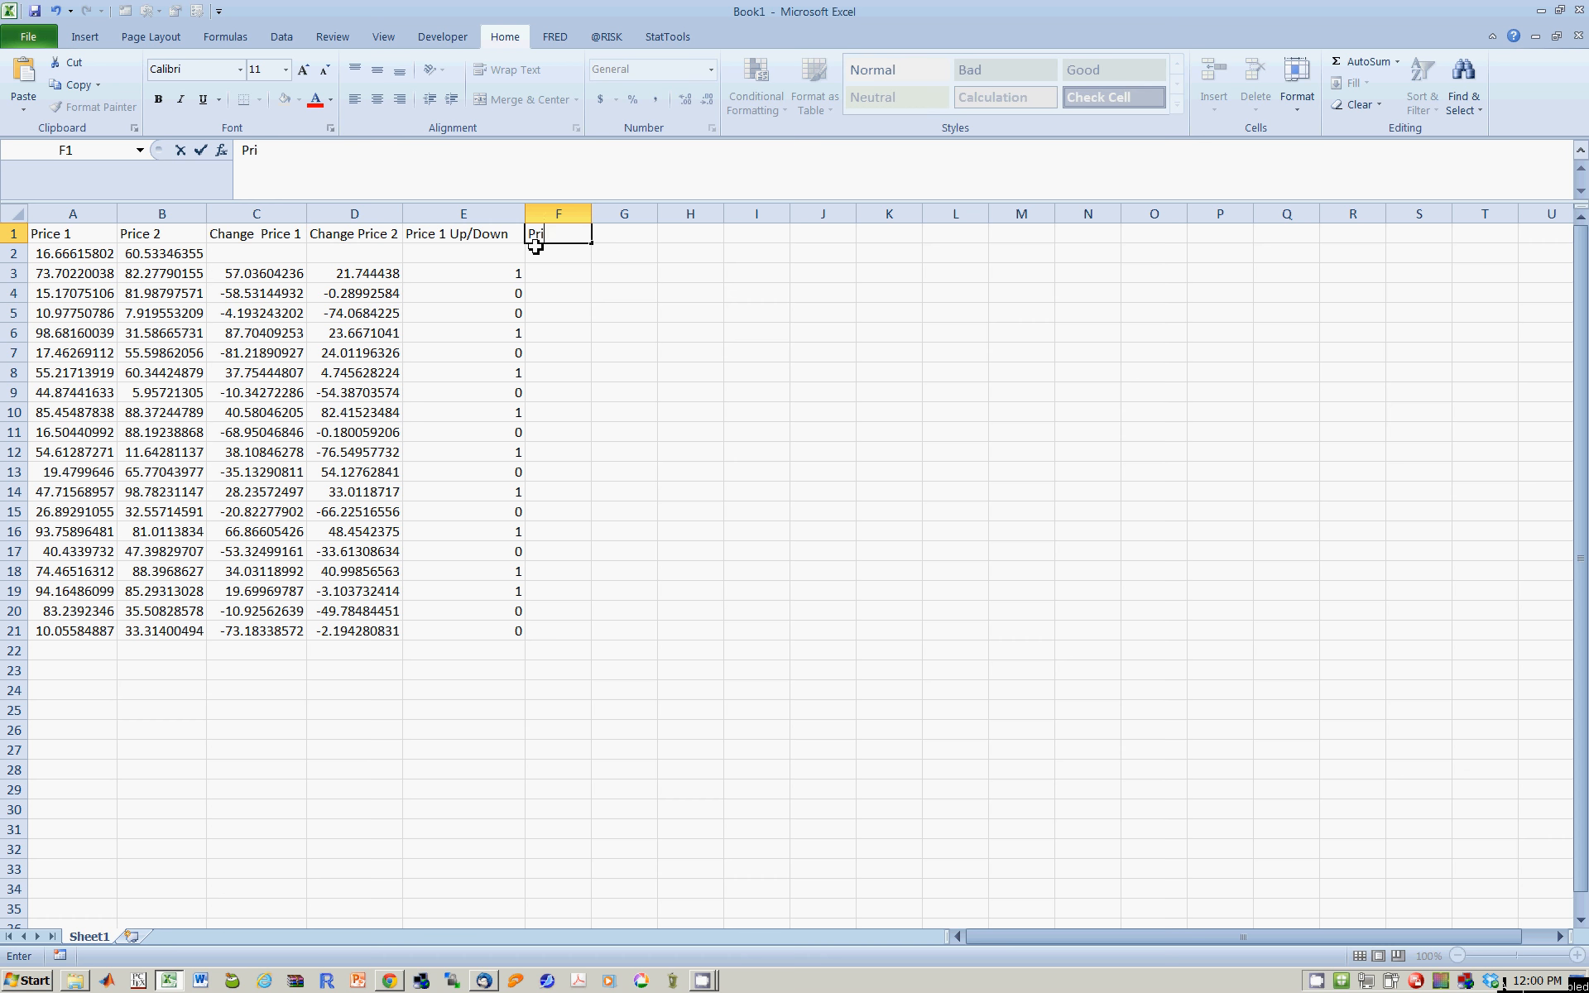
type("ce 2 Up/Down")
key("Return")
Step: Enter =IF(D3>0,"Up","Down") in F3 and fill the formula down to F21
key("Down")
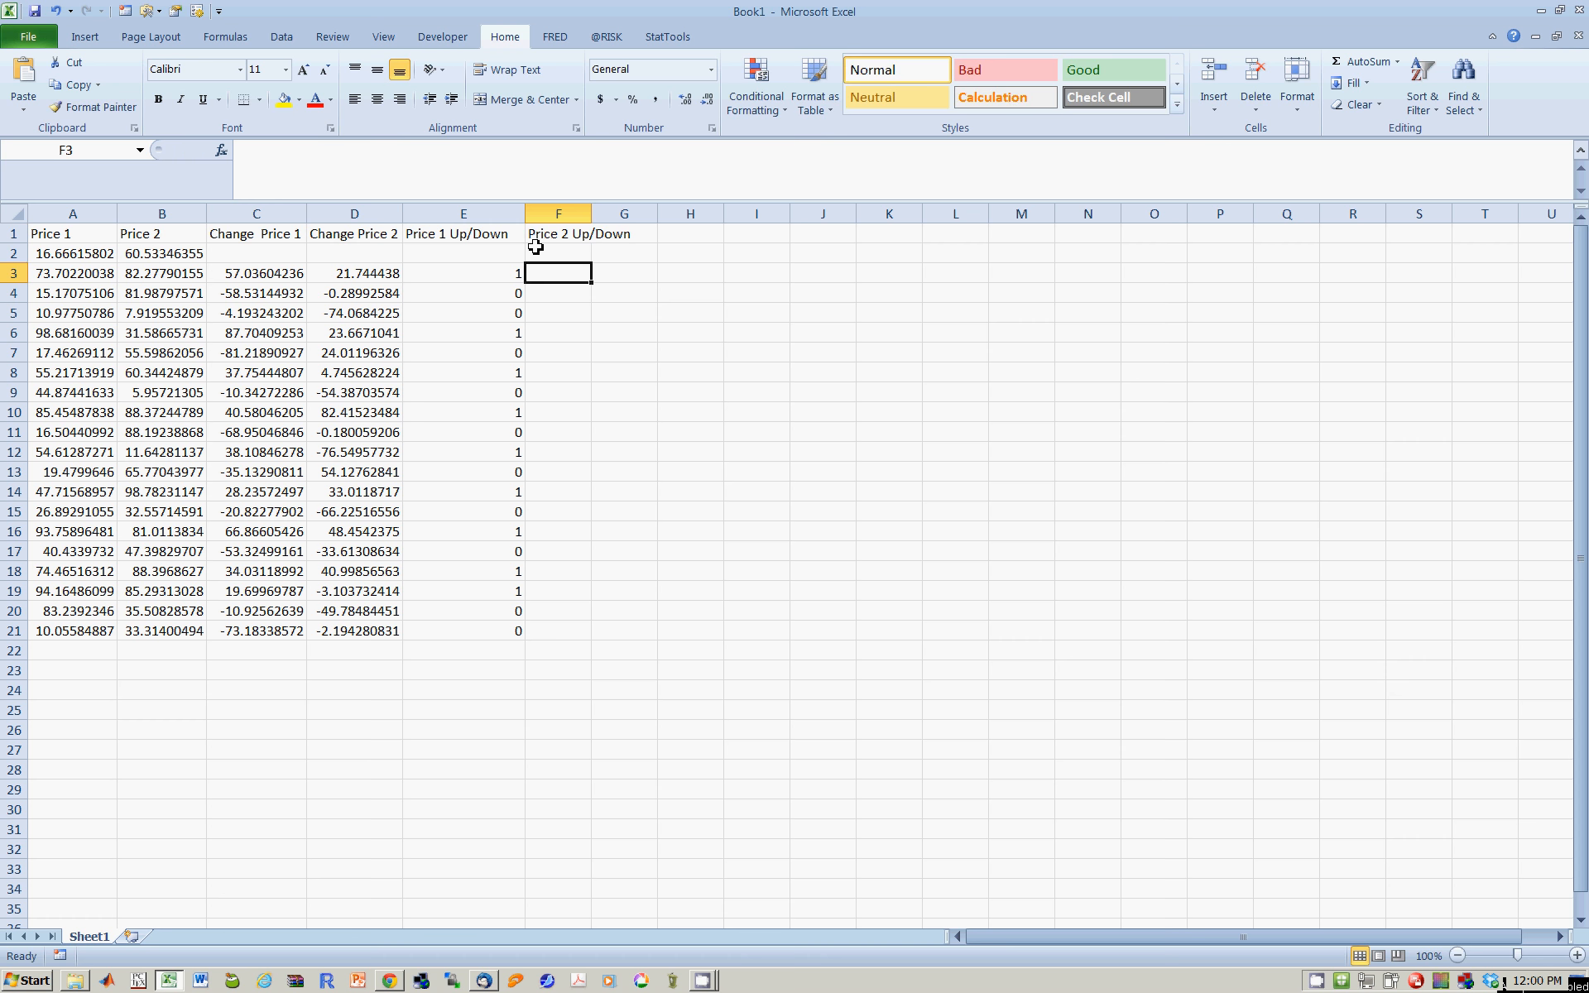
type("=if(")
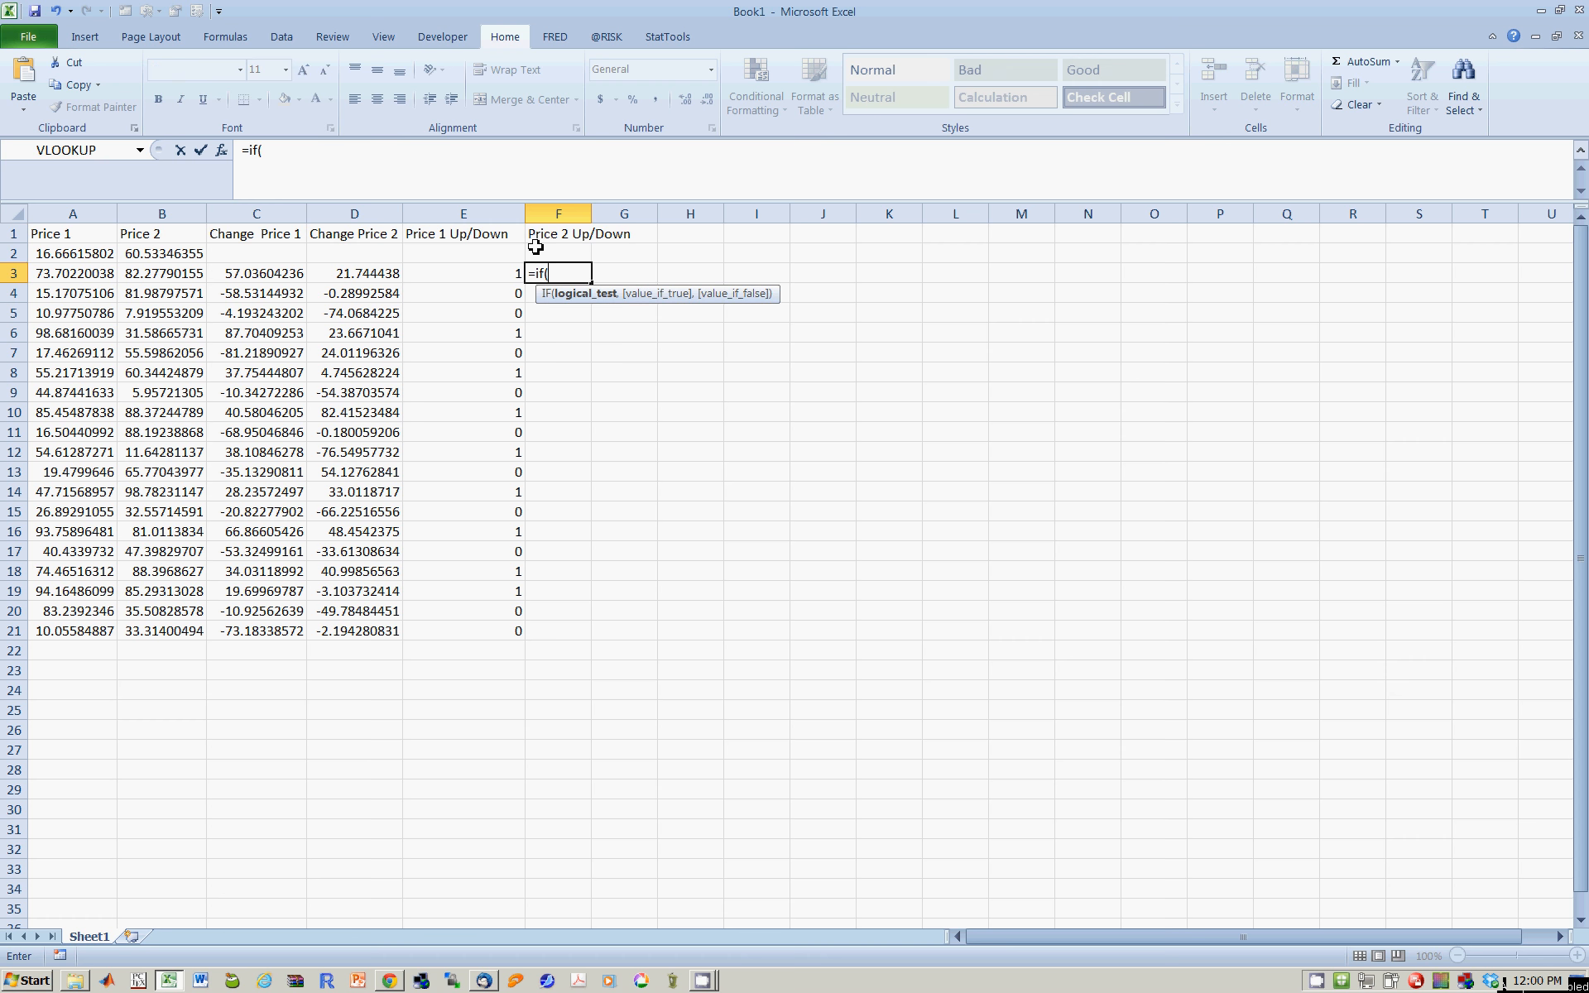
left_click(326, 276)
type(">0,")
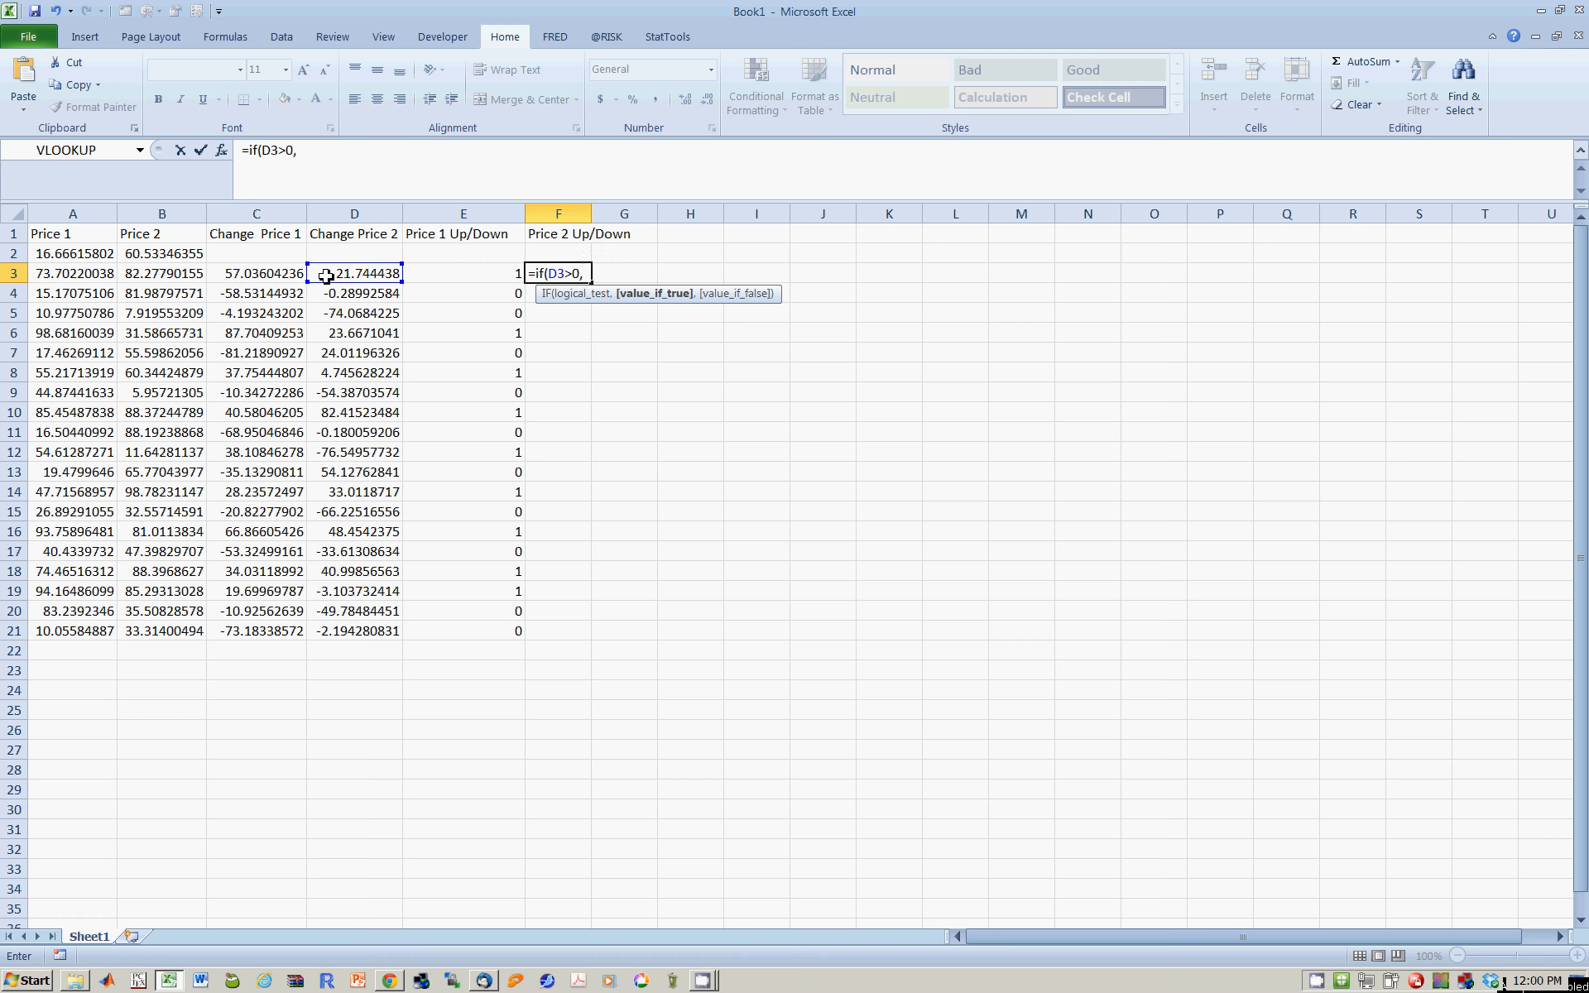
type("\"Up\",\"Down")
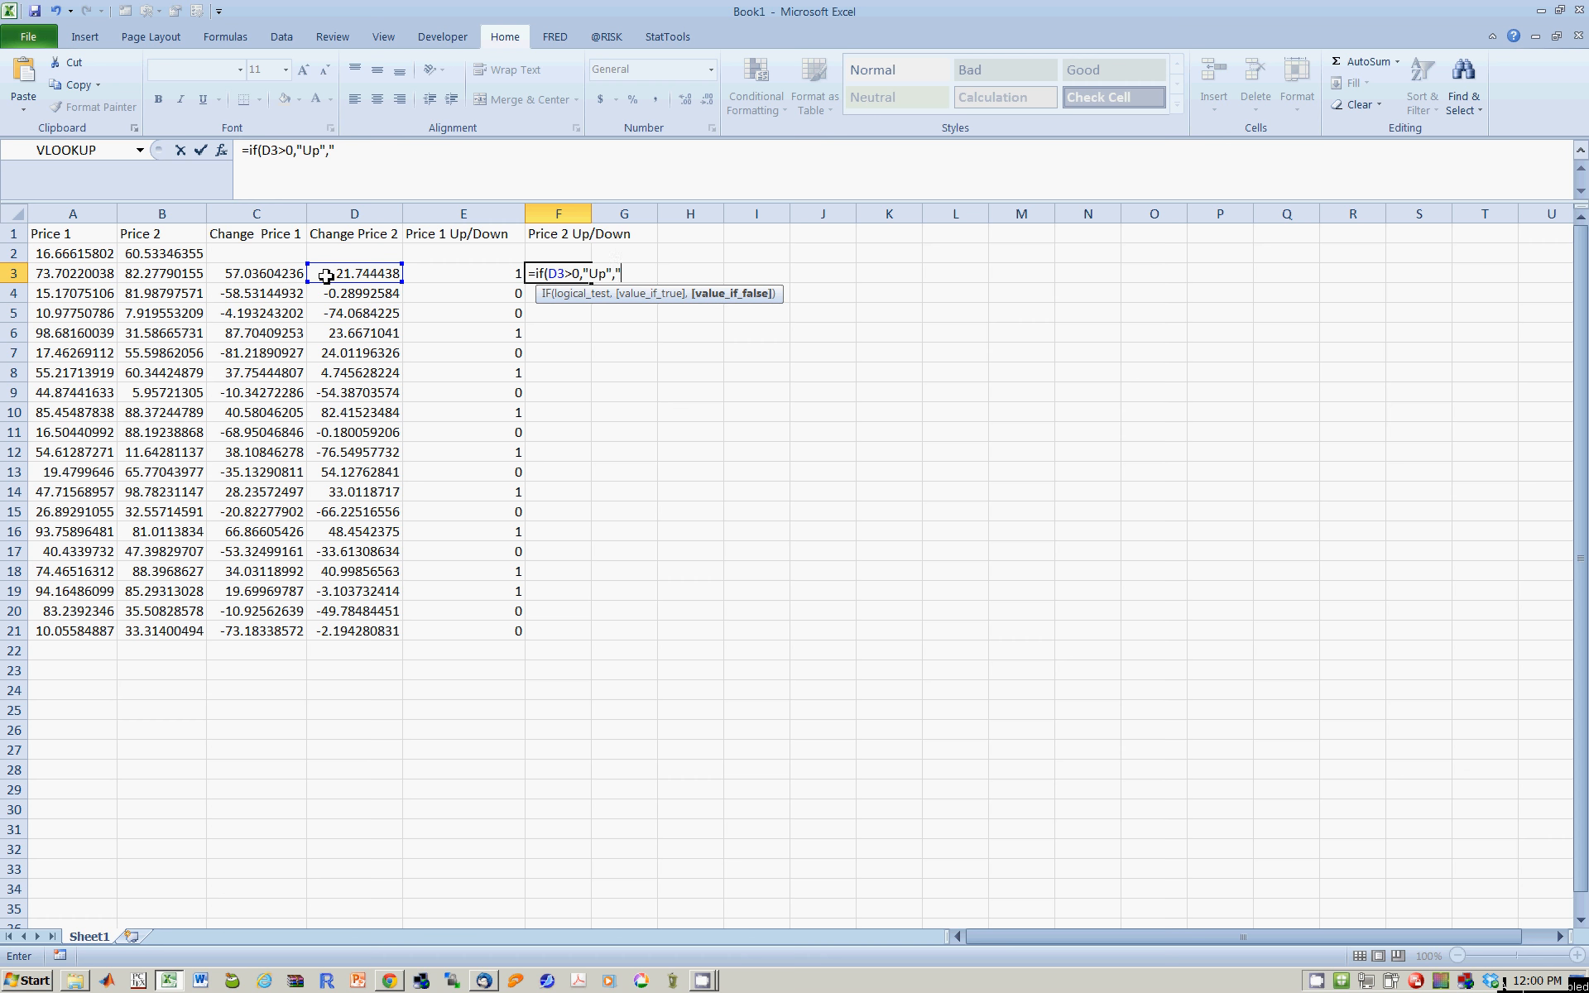
type("\")")
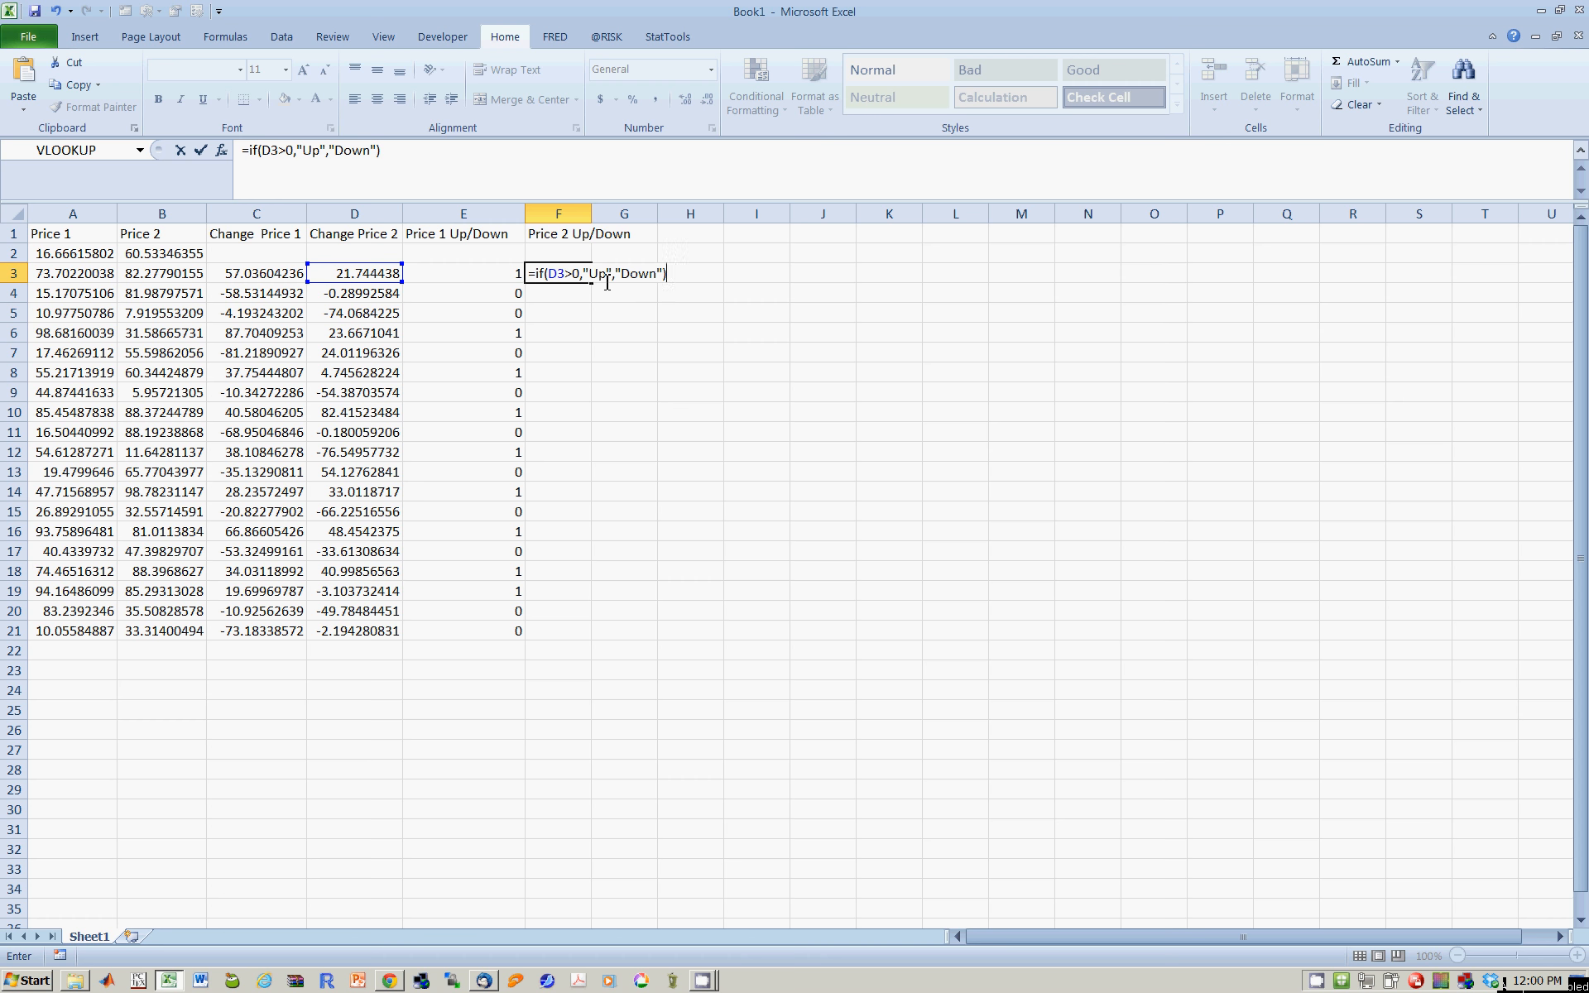
key("Return")
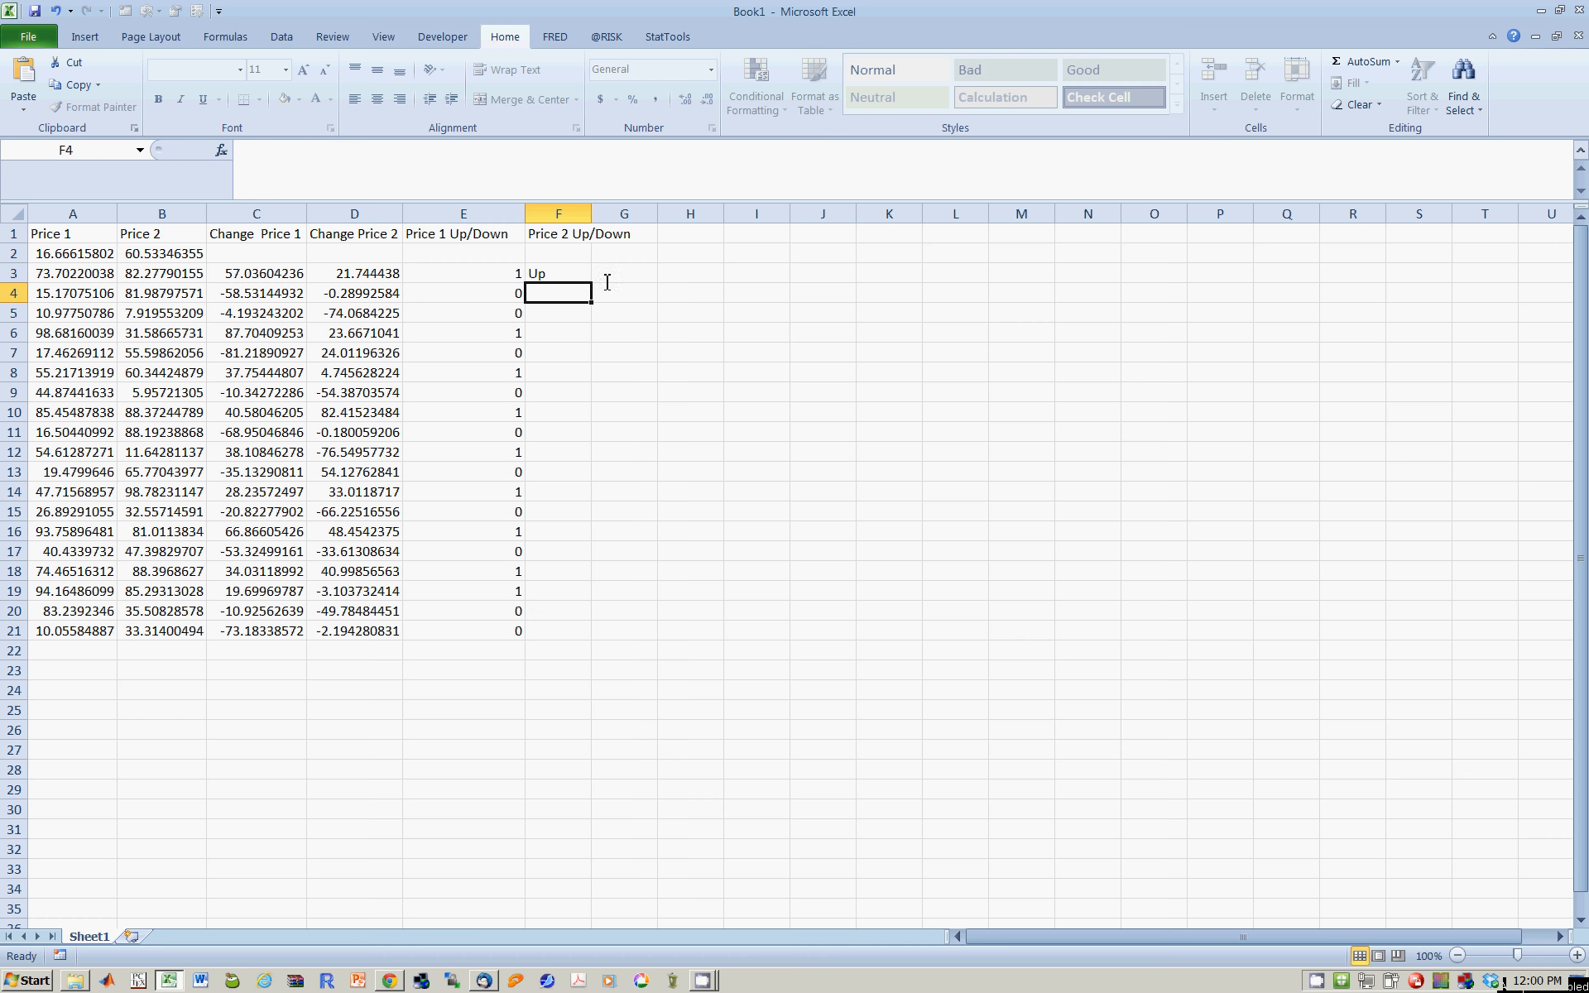
left_click(576, 273)
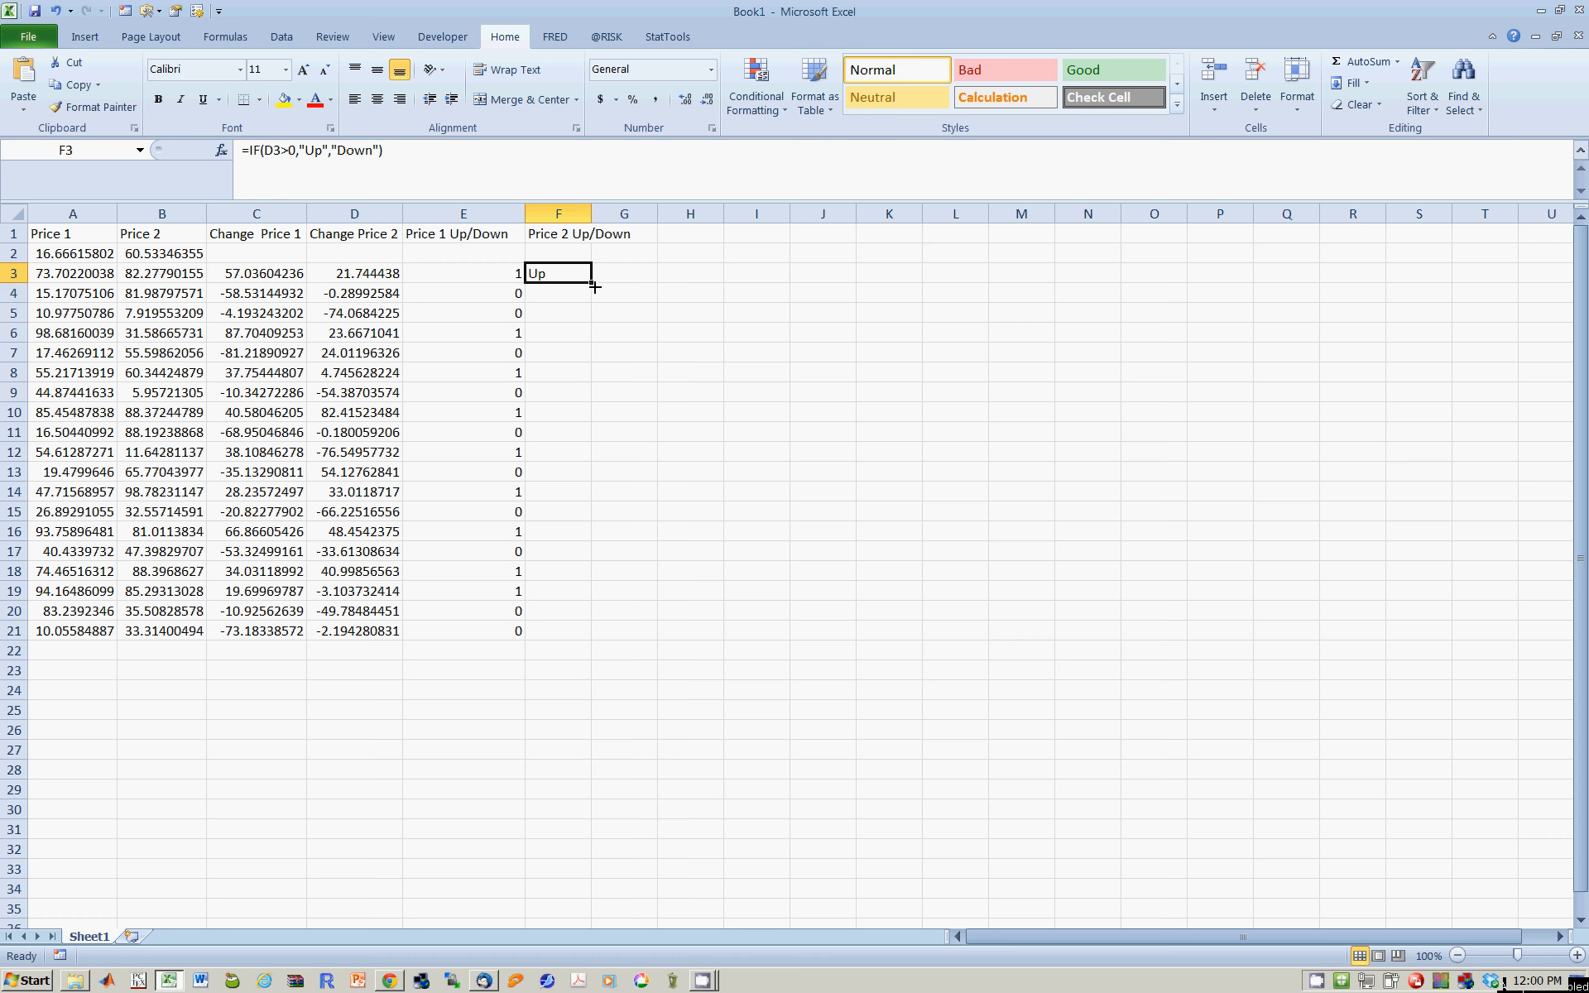
double_click(594, 286)
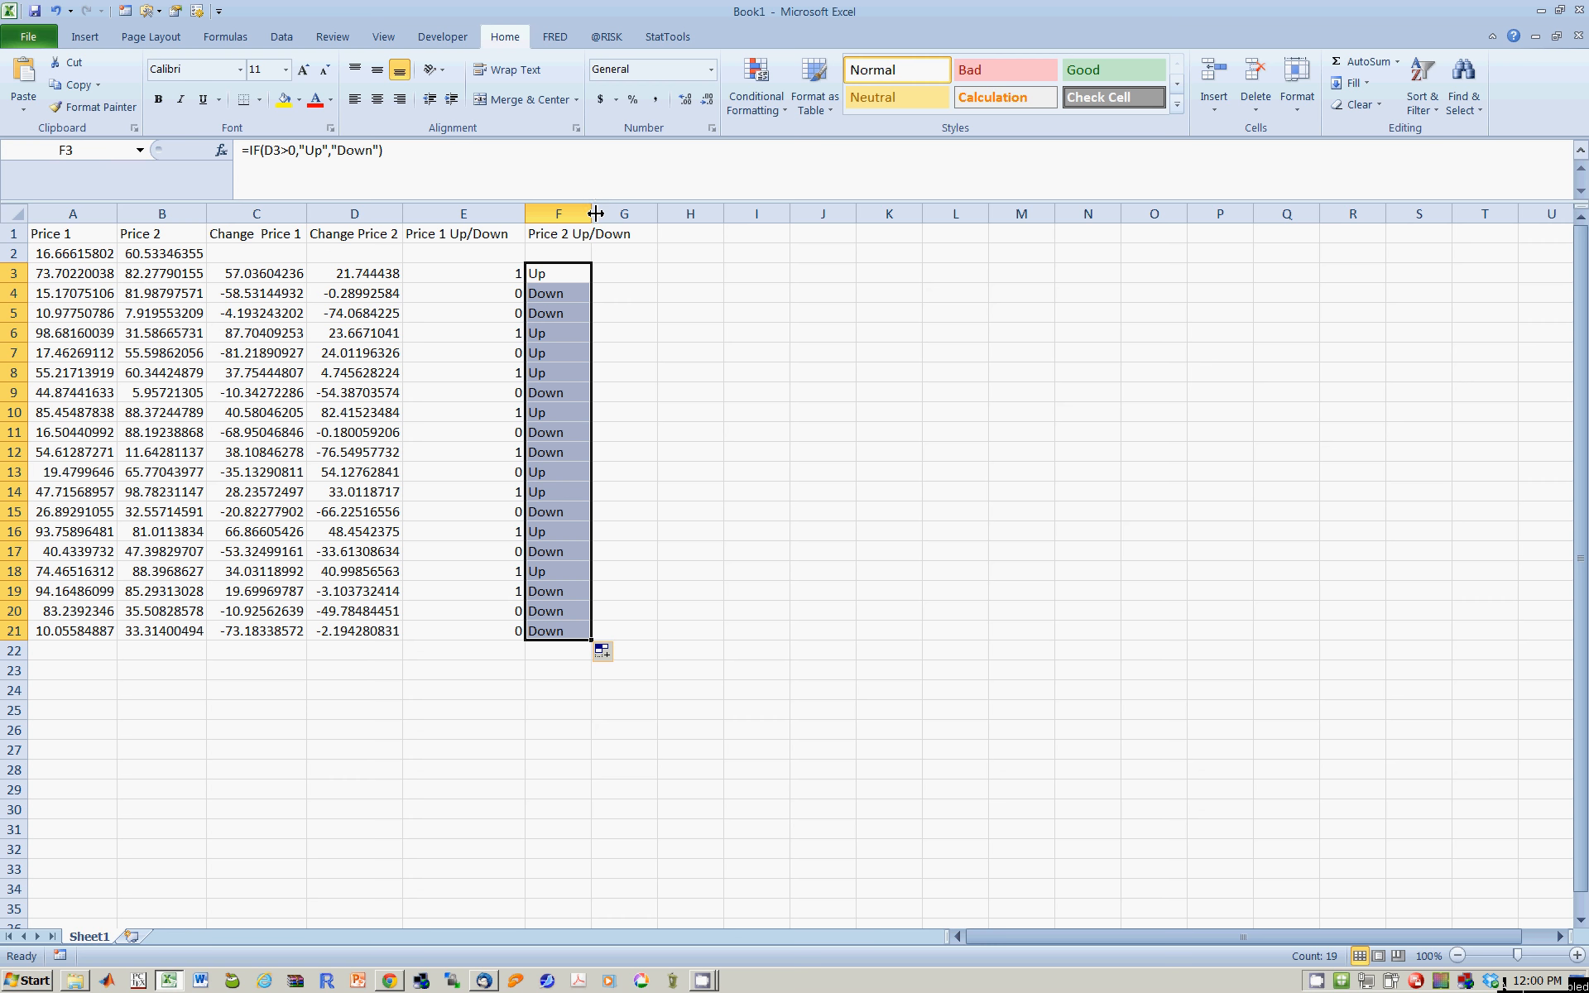
Step: Widen column F to fit its header and enter the header "Both Prices Up" in G1
left_click_drag(595, 213, 672, 214)
left_click(716, 235)
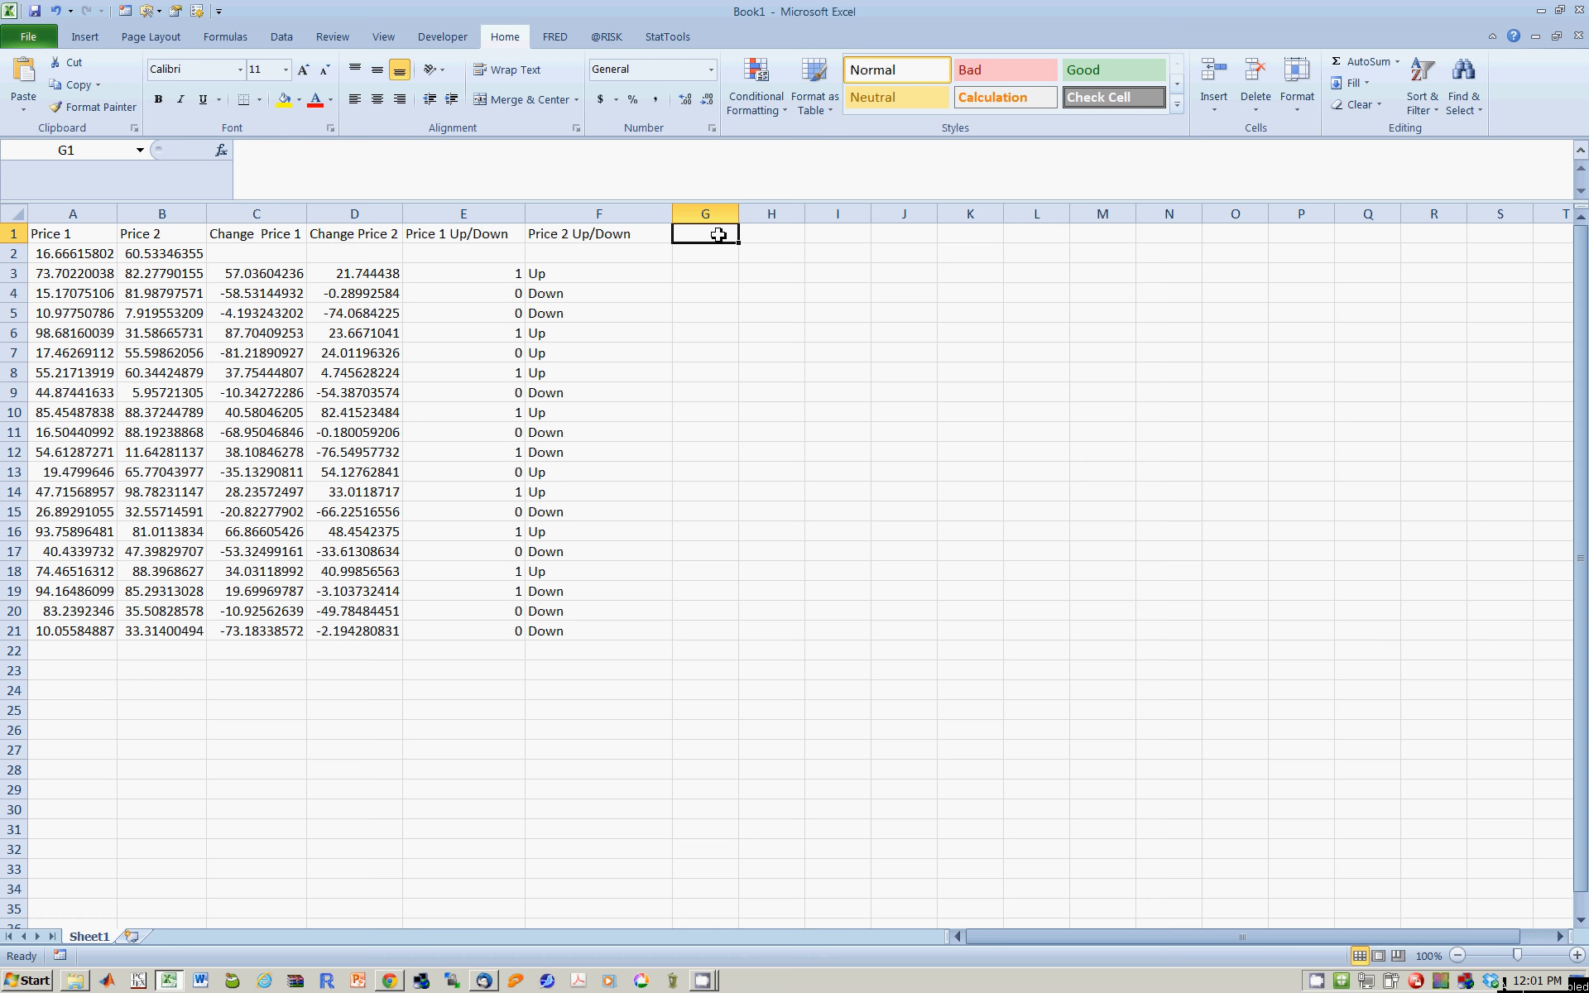
type("Both U")
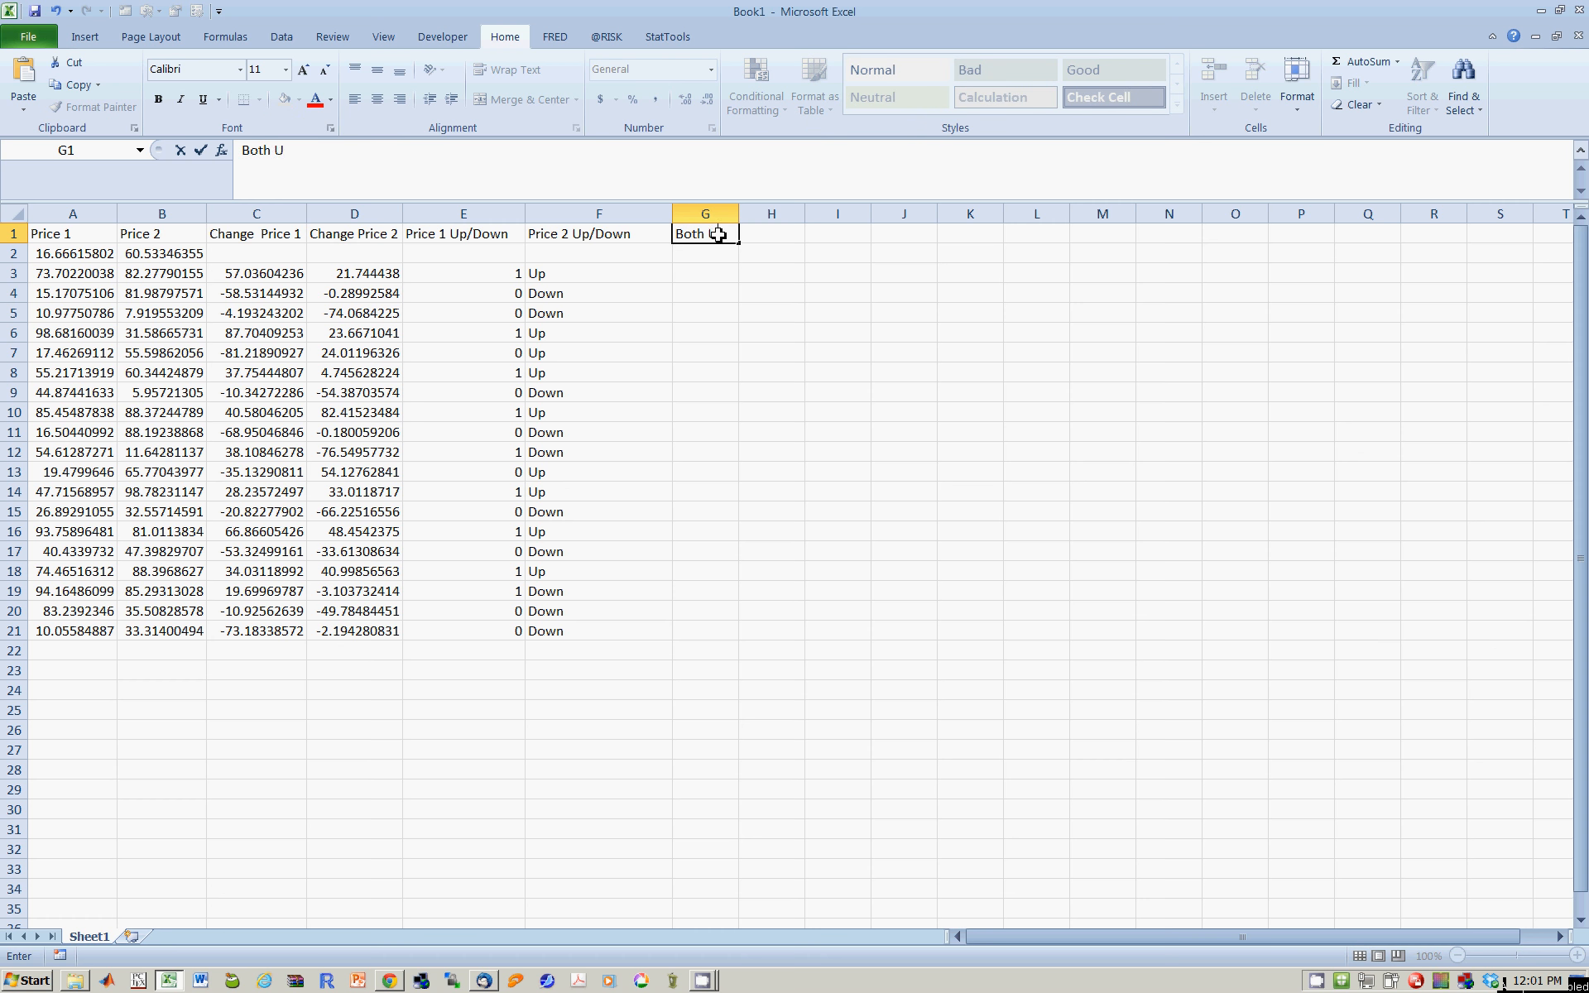
key("BackSpace")
type("Proices")
key("BackSpace")
key("BackSpace")
key("BackSpace")
key("BackSpace")
key("BackSpace")
type("ices Up")
key("Return")
Step: Enter =AND(E3=1,F3="Up") in G3 to test whether both prices rose
key("Return")
type("=")
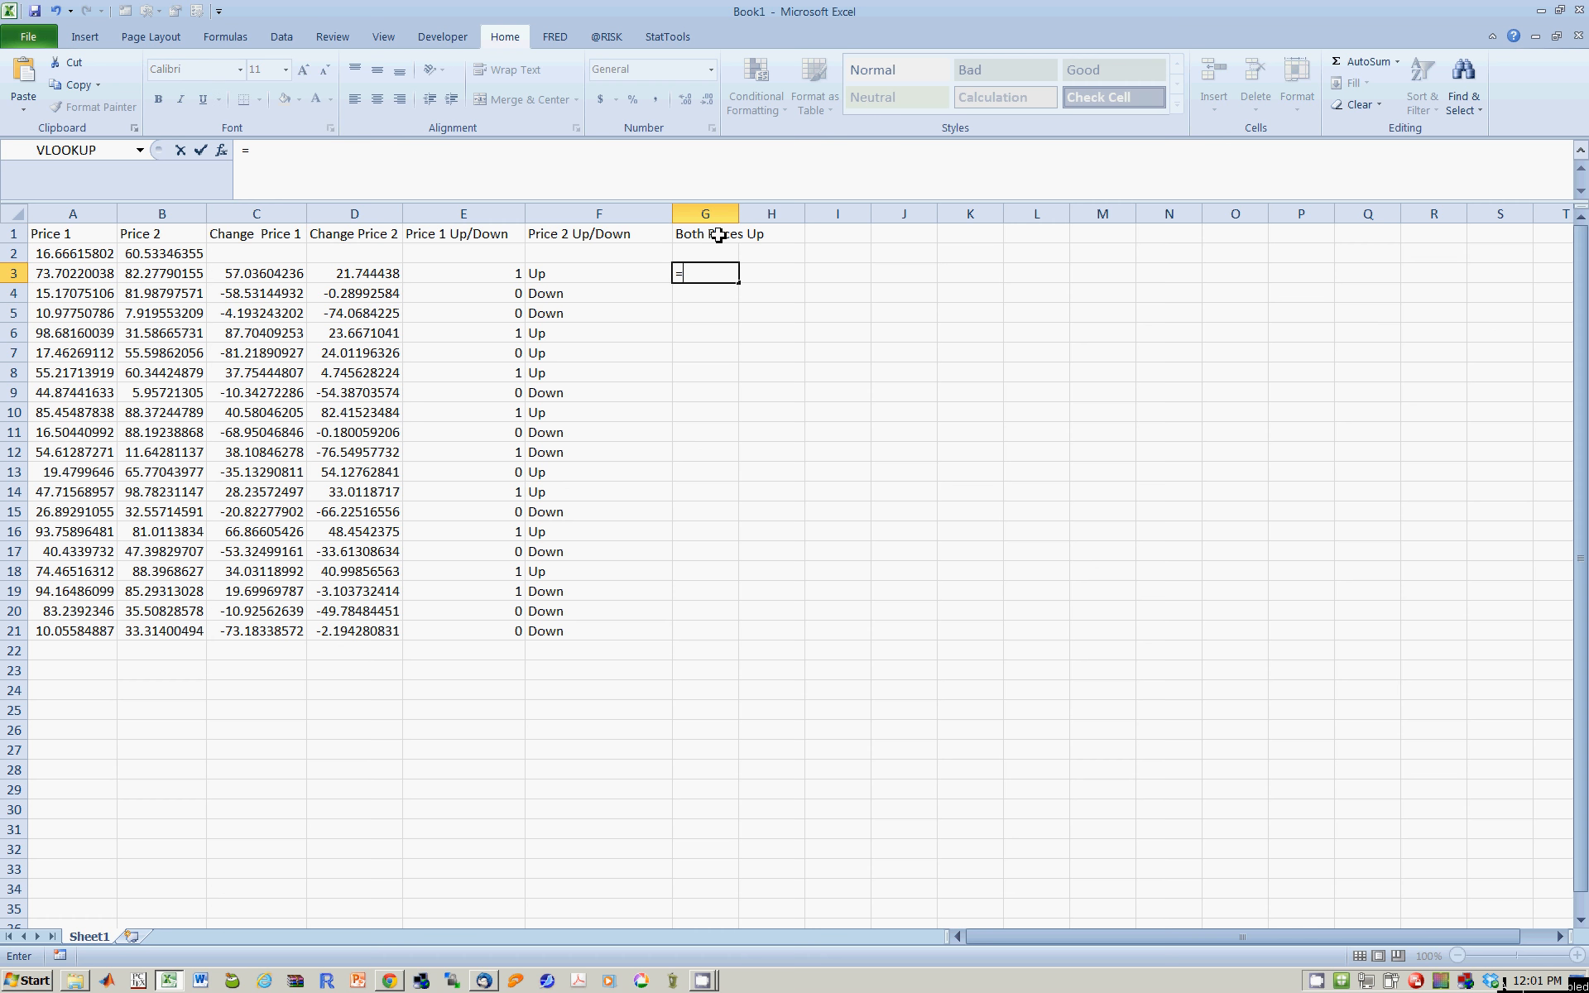
type("and(")
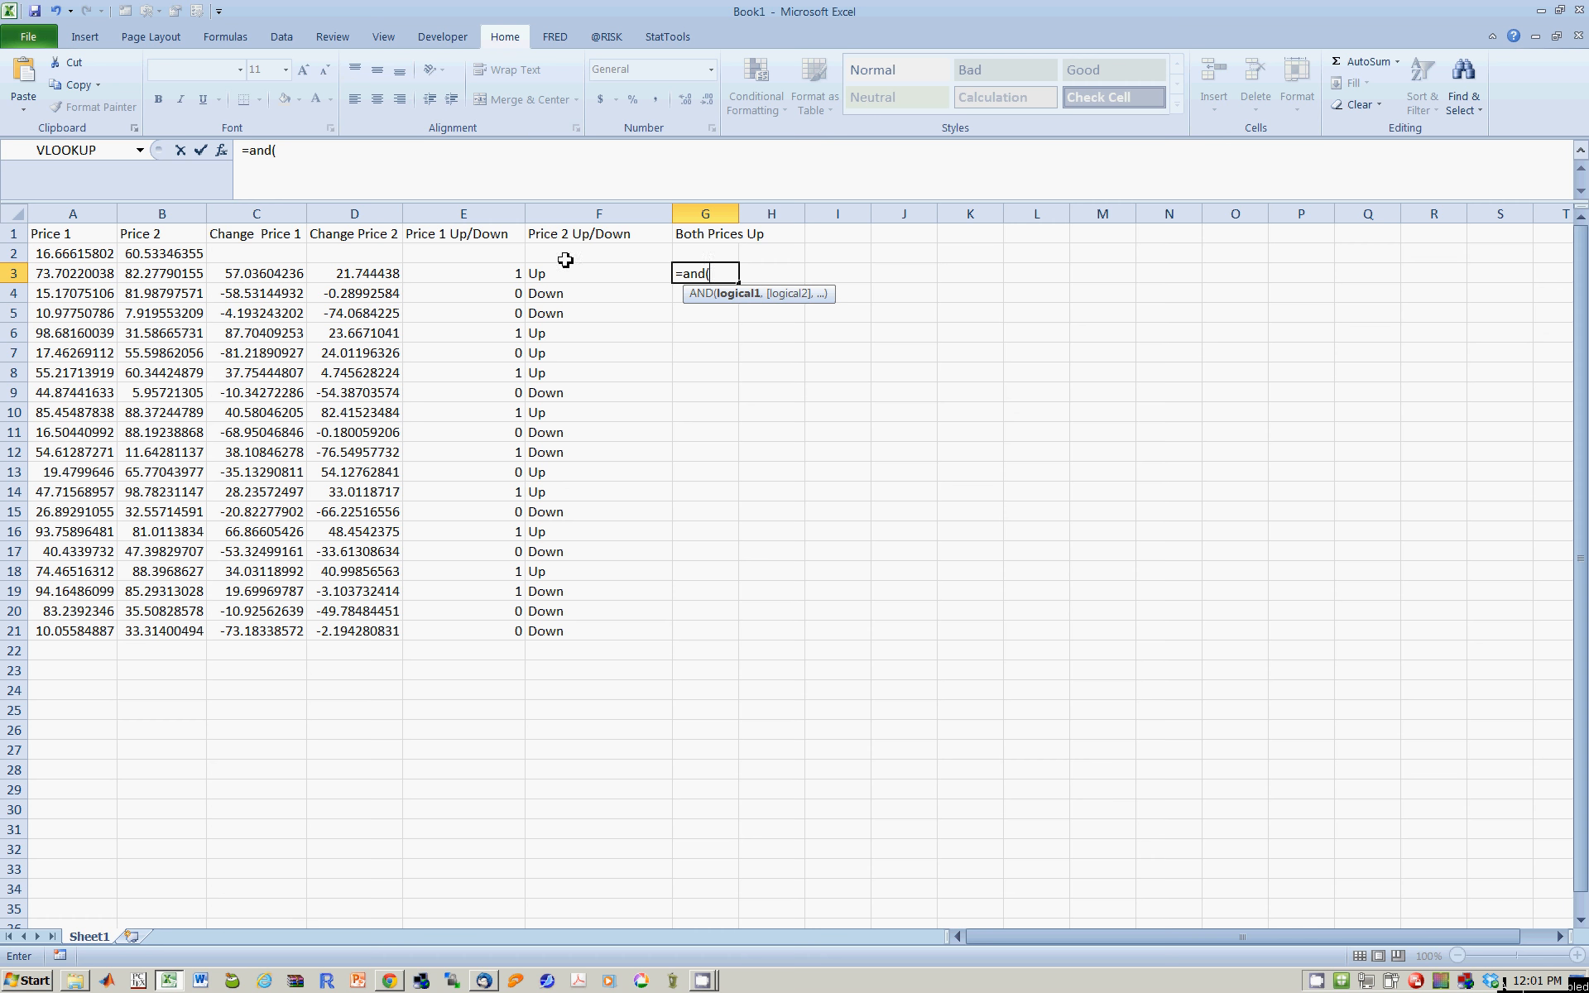
left_click(503, 280)
type("=1")
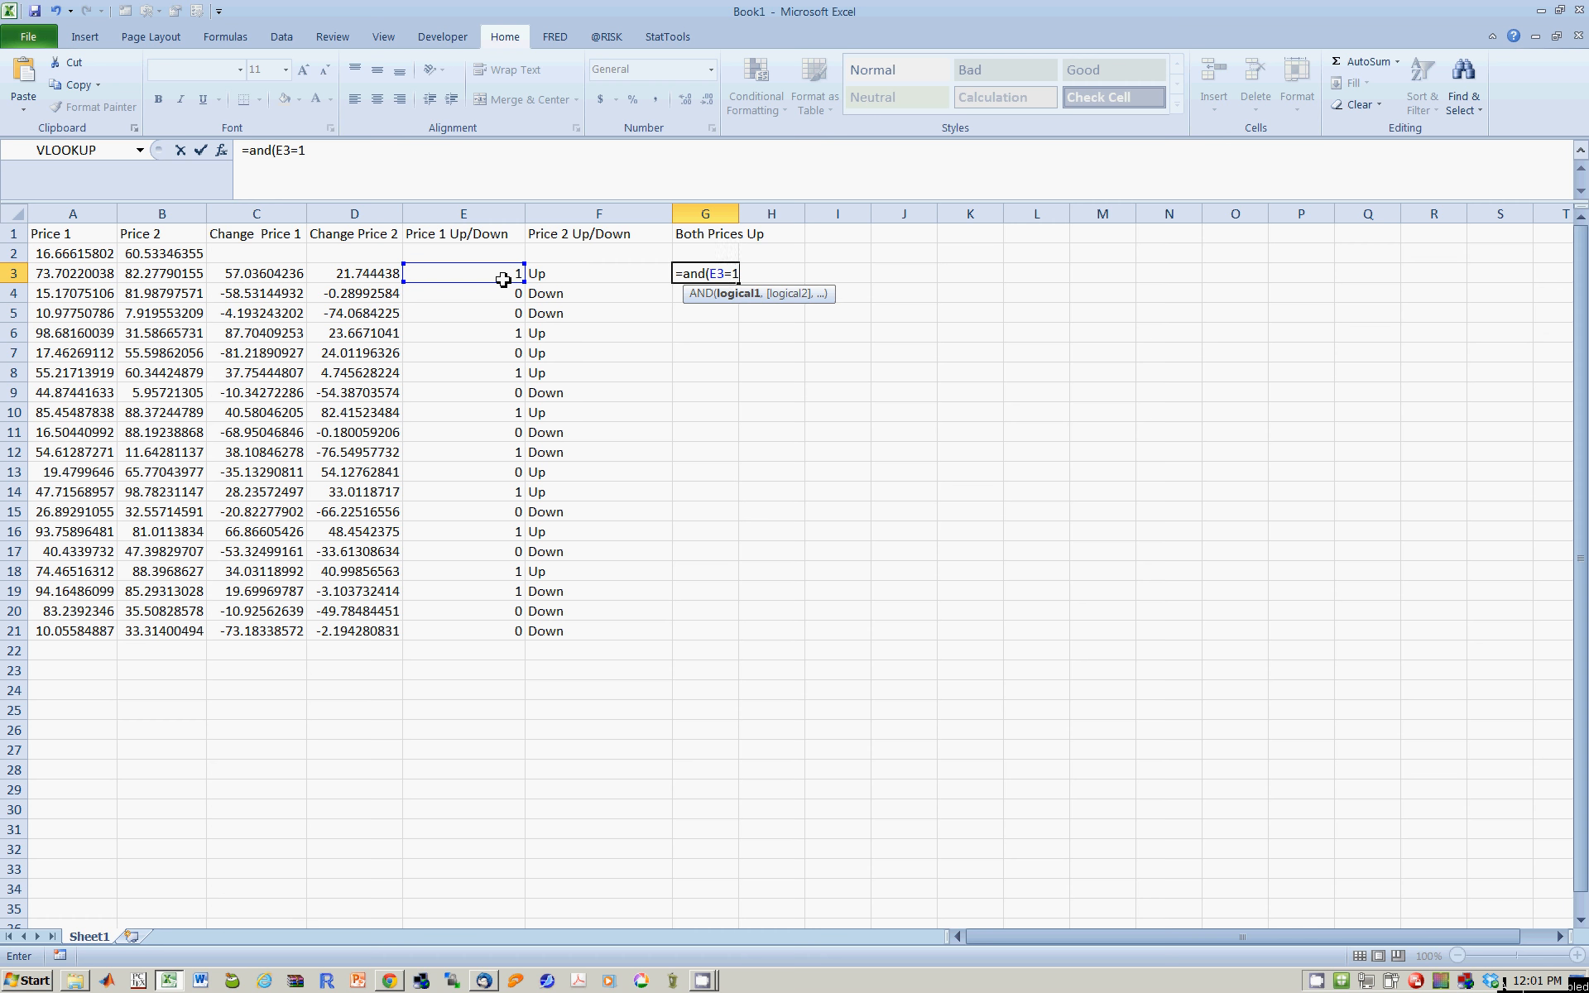
type(",")
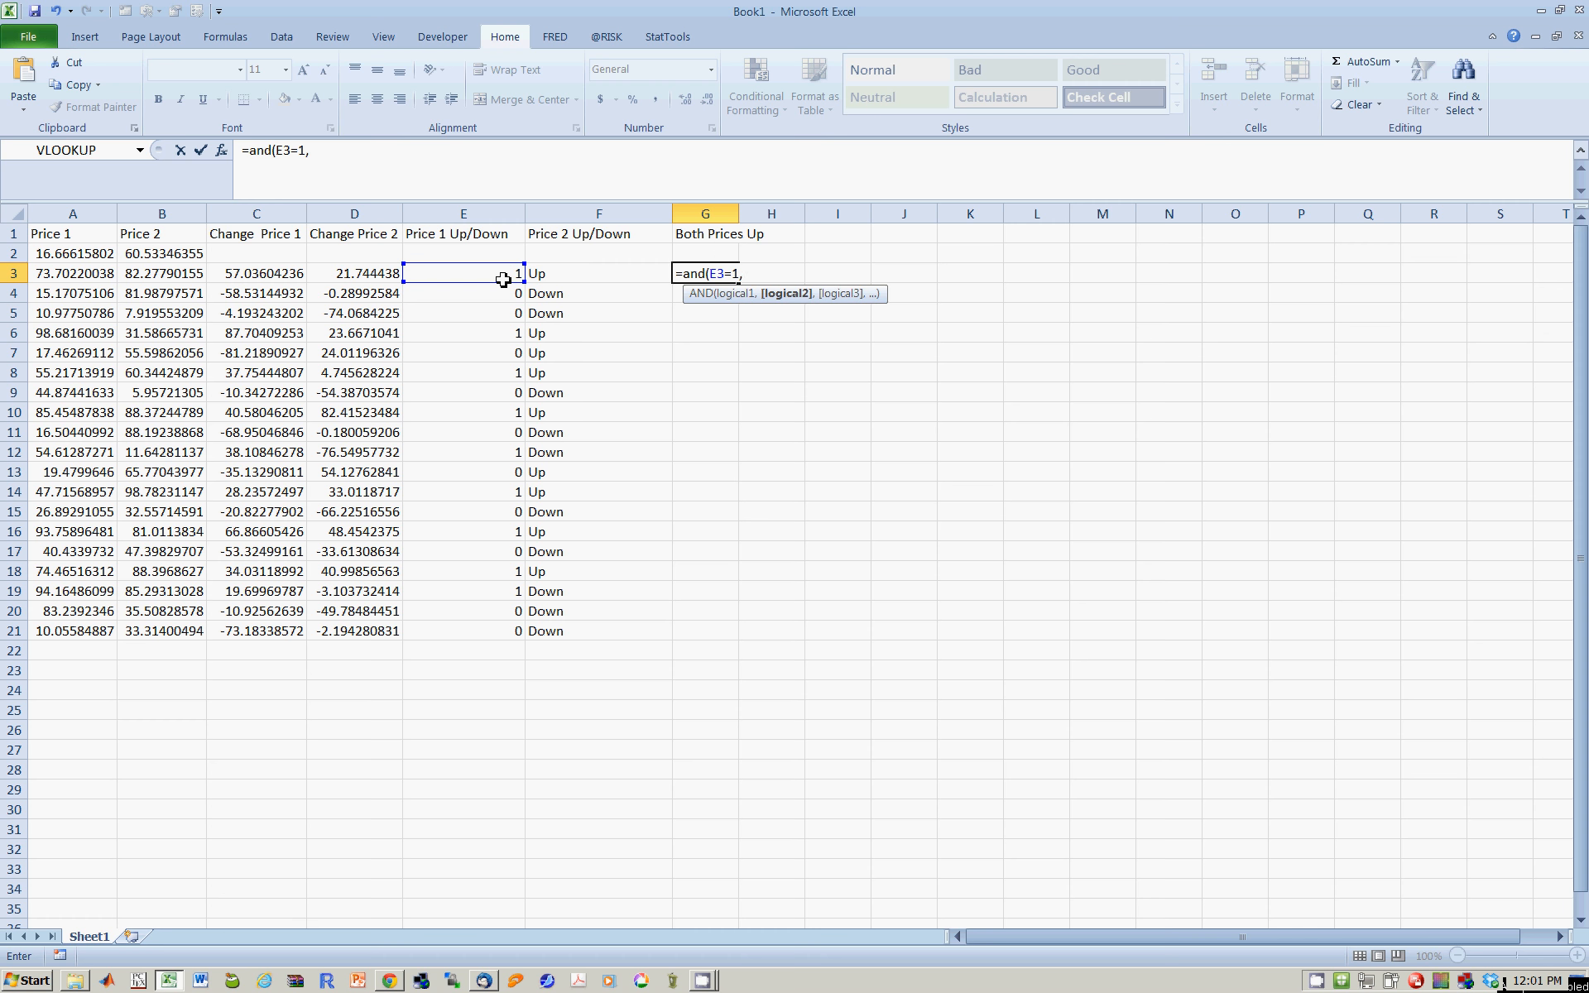
left_click(569, 273)
type("=")
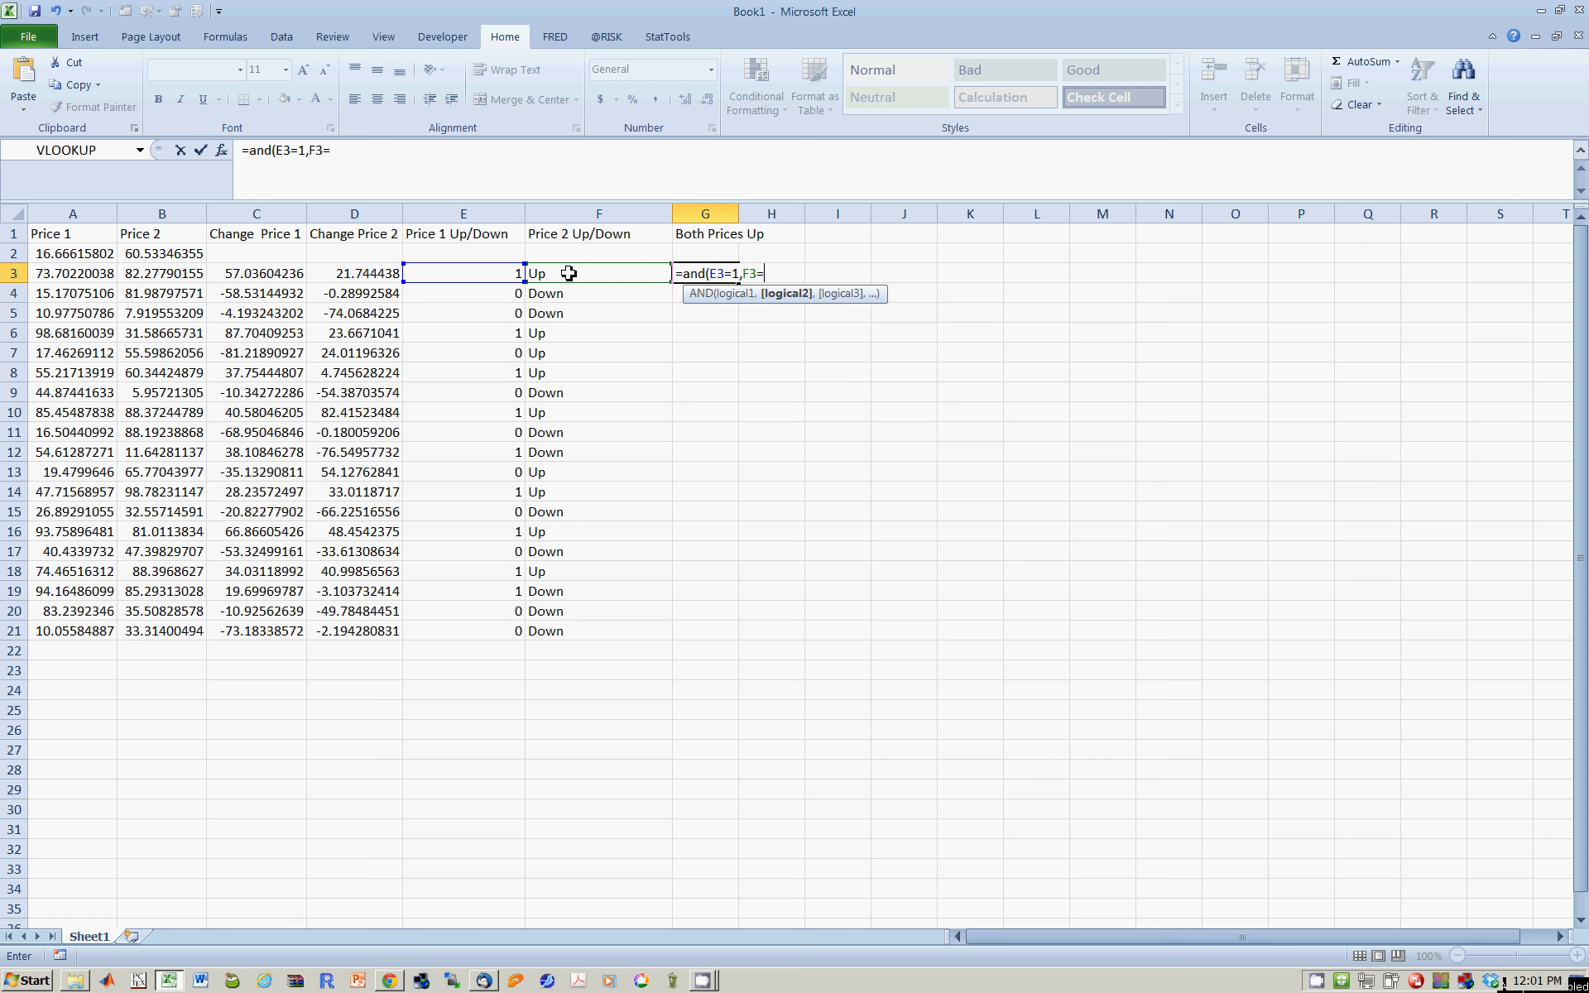
type("\"Up\")")
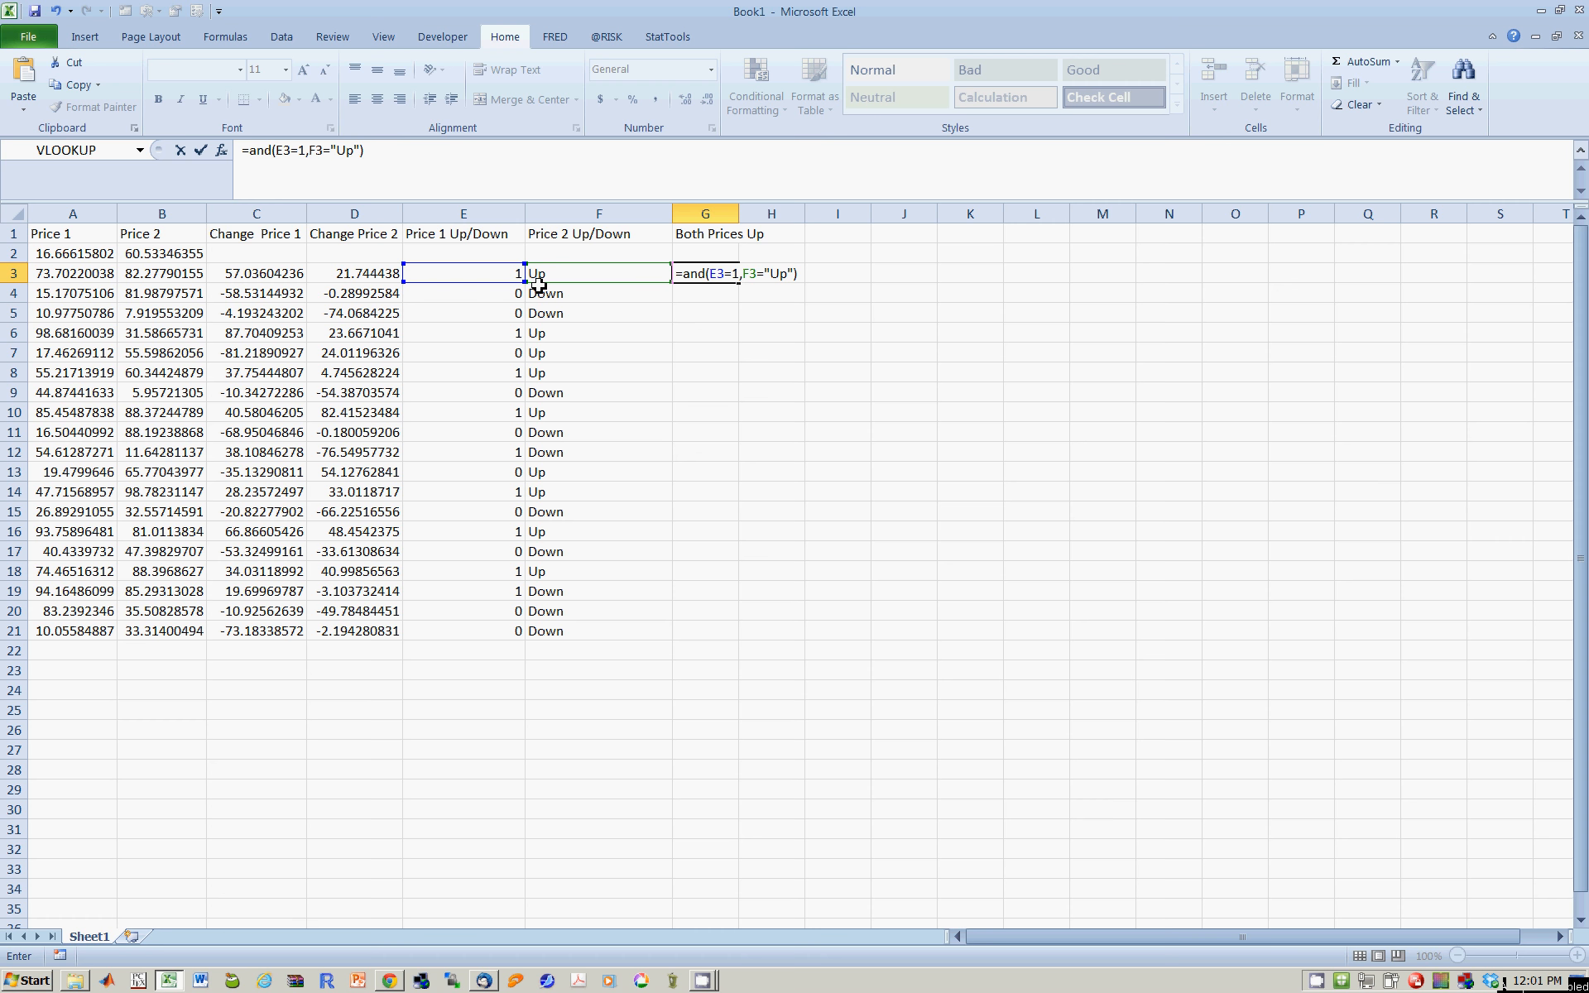
key("Return")
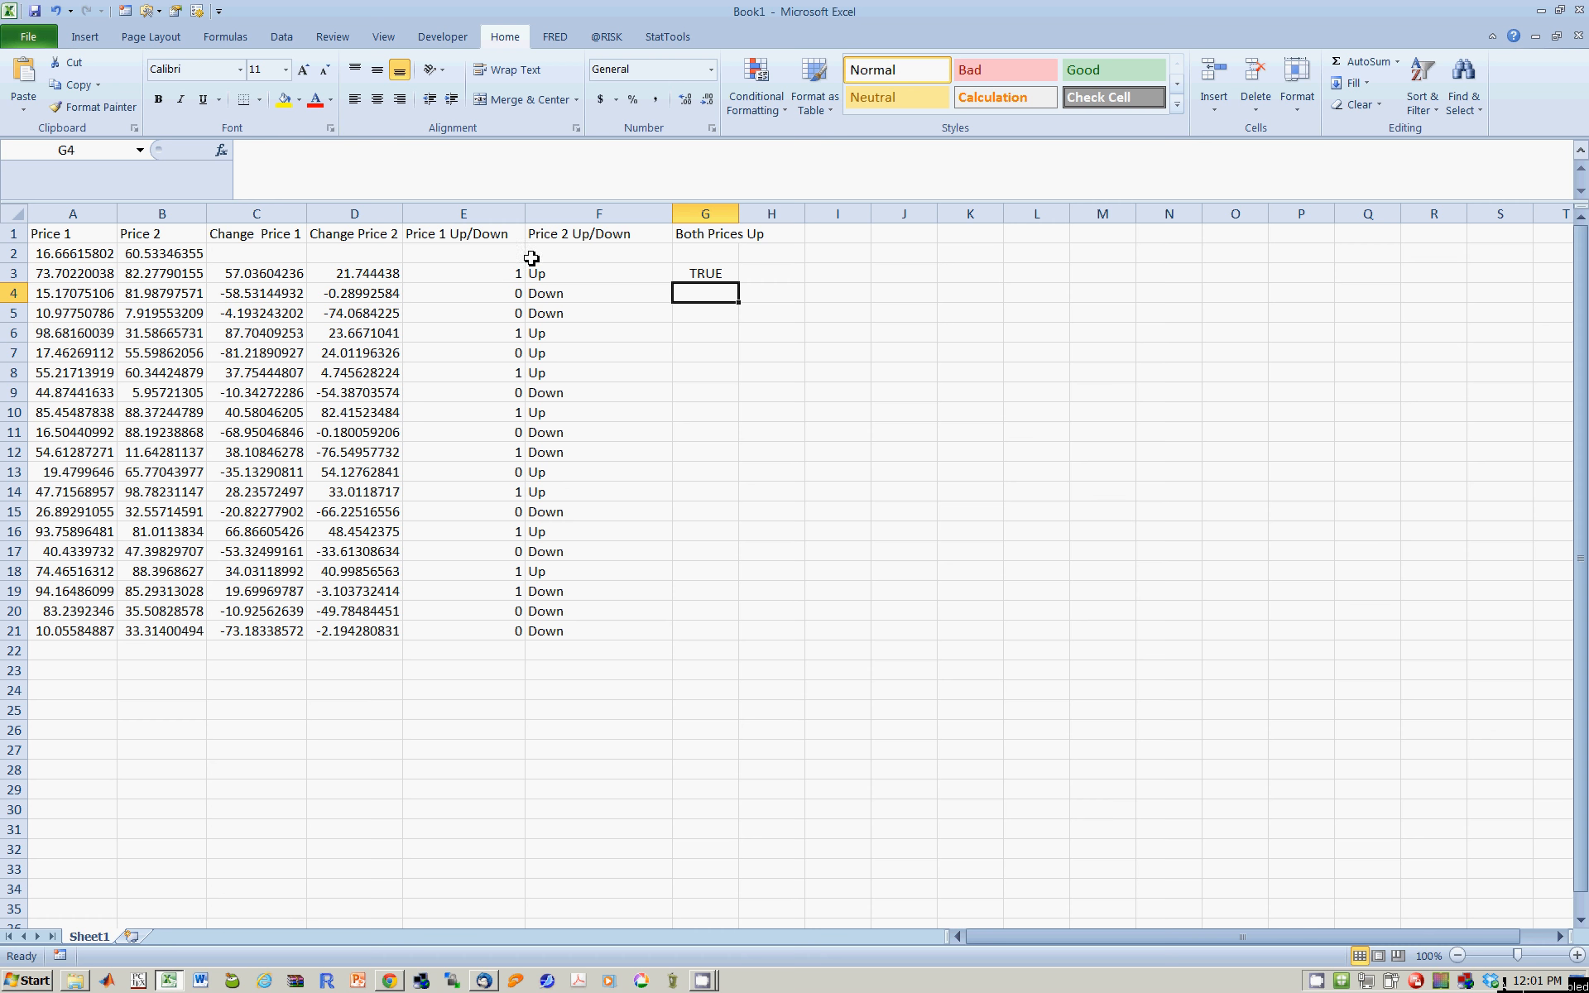
Step: Fill the AND formula from G3 down to G21 and widen column G to fit its header
left_click(694, 270)
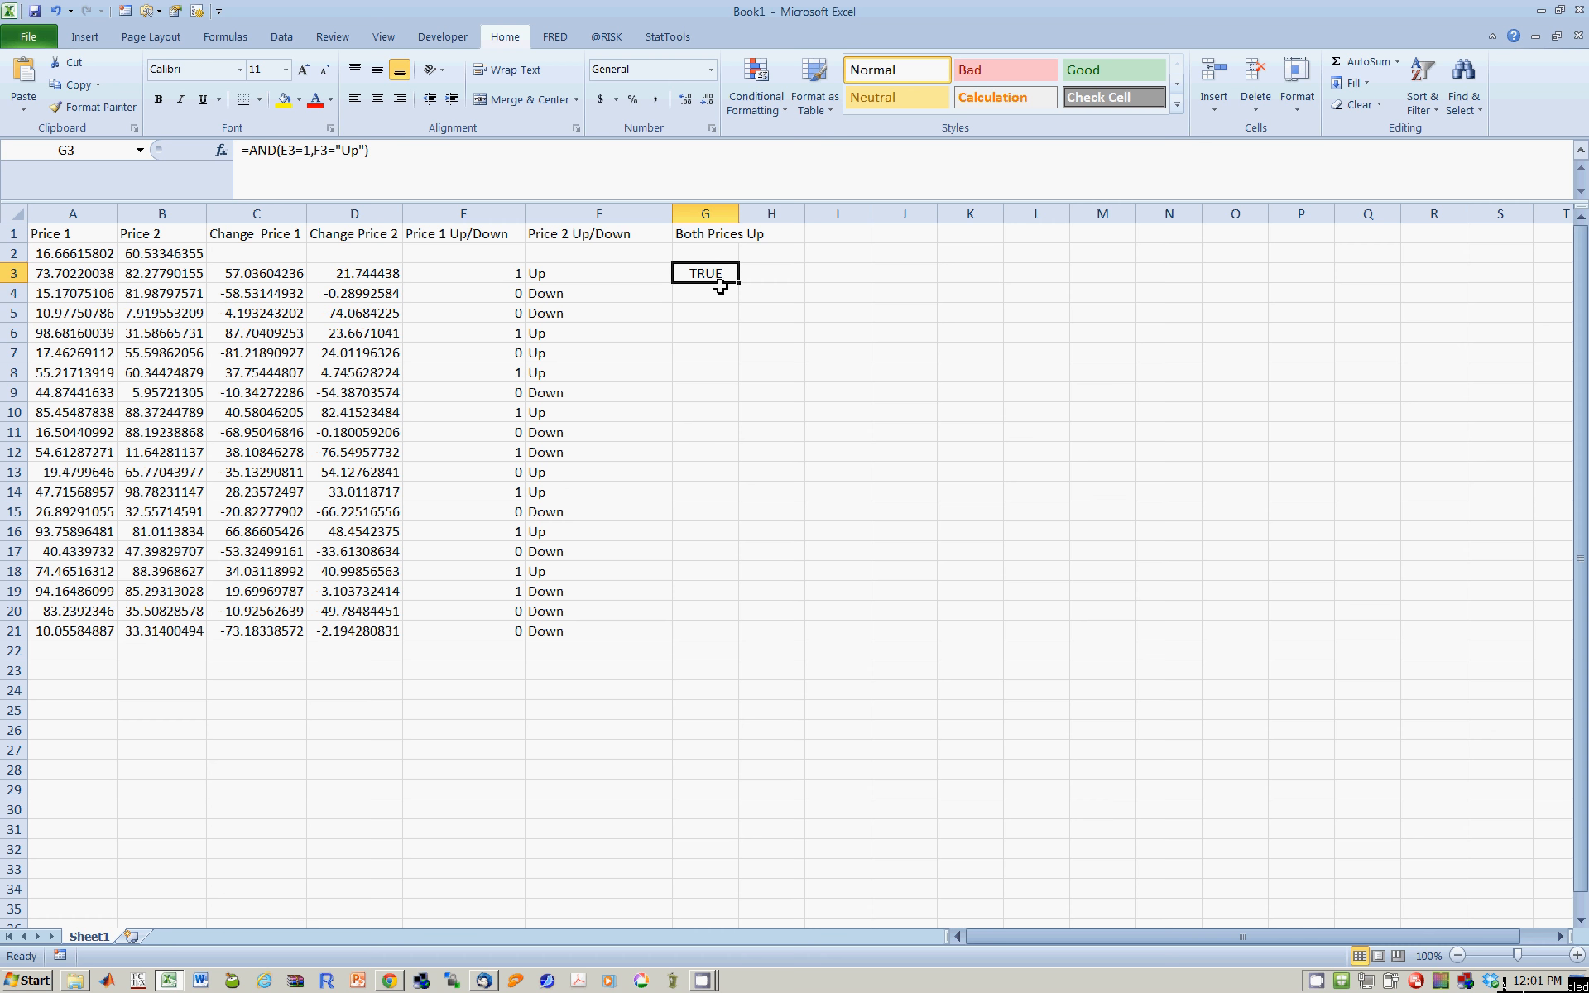
left_click_drag(741, 283, 741, 283)
double_click(742, 283)
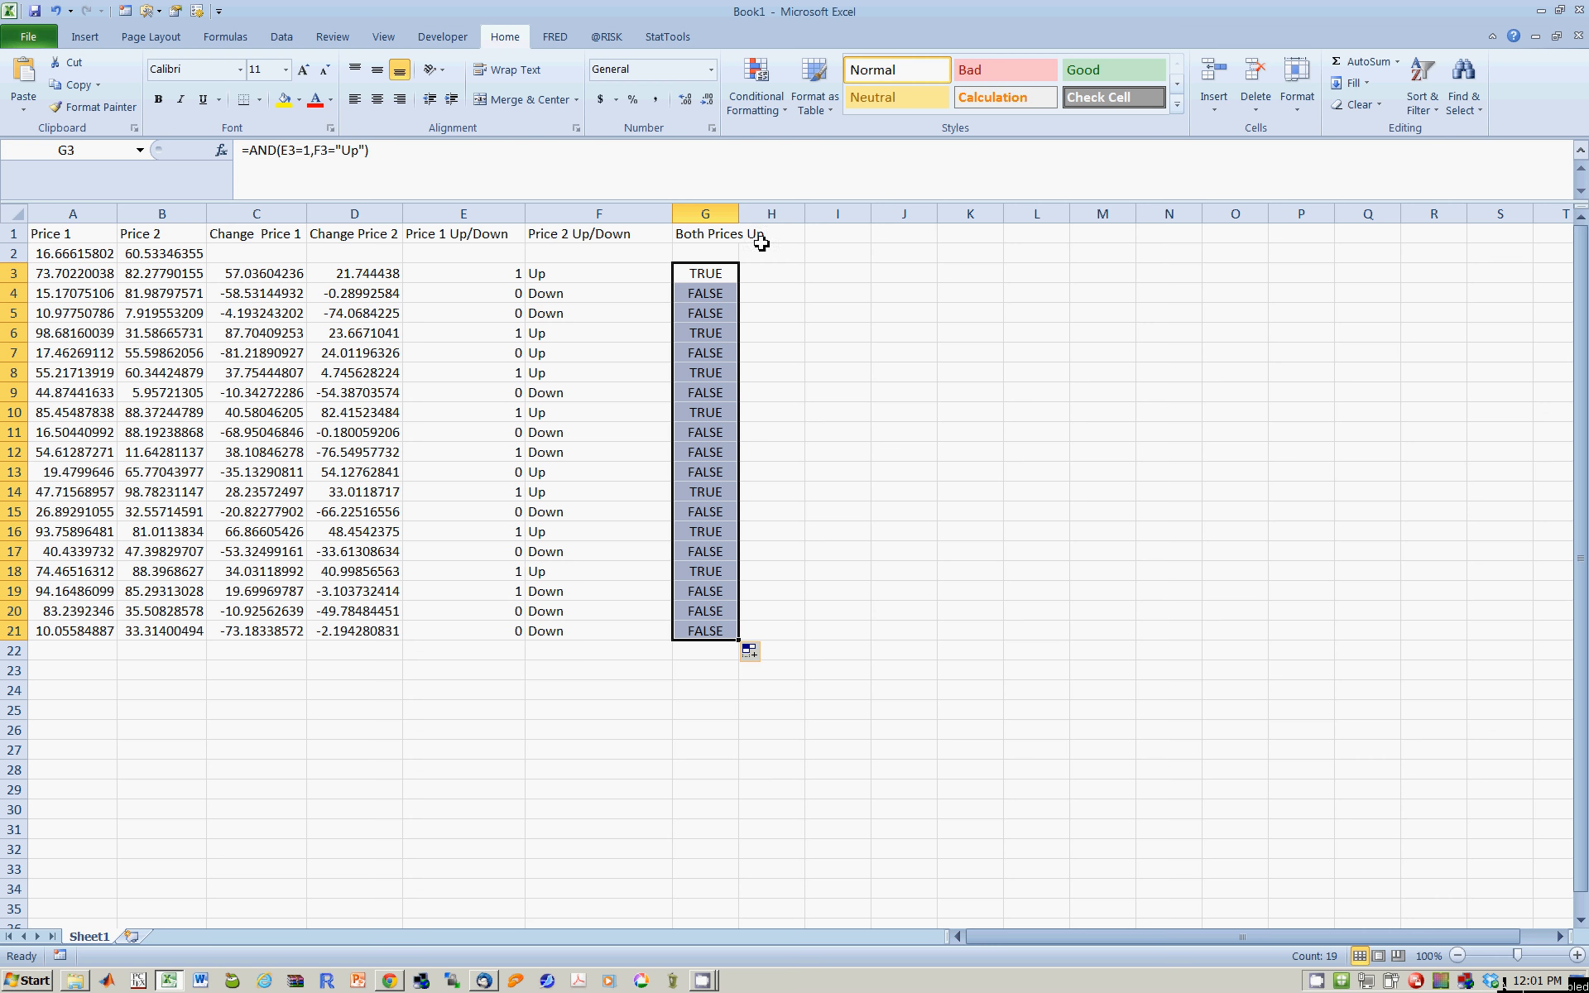
left_click_drag(739, 214, 808, 215)
Step: Enter the header "Or" in H1
left_click(819, 229)
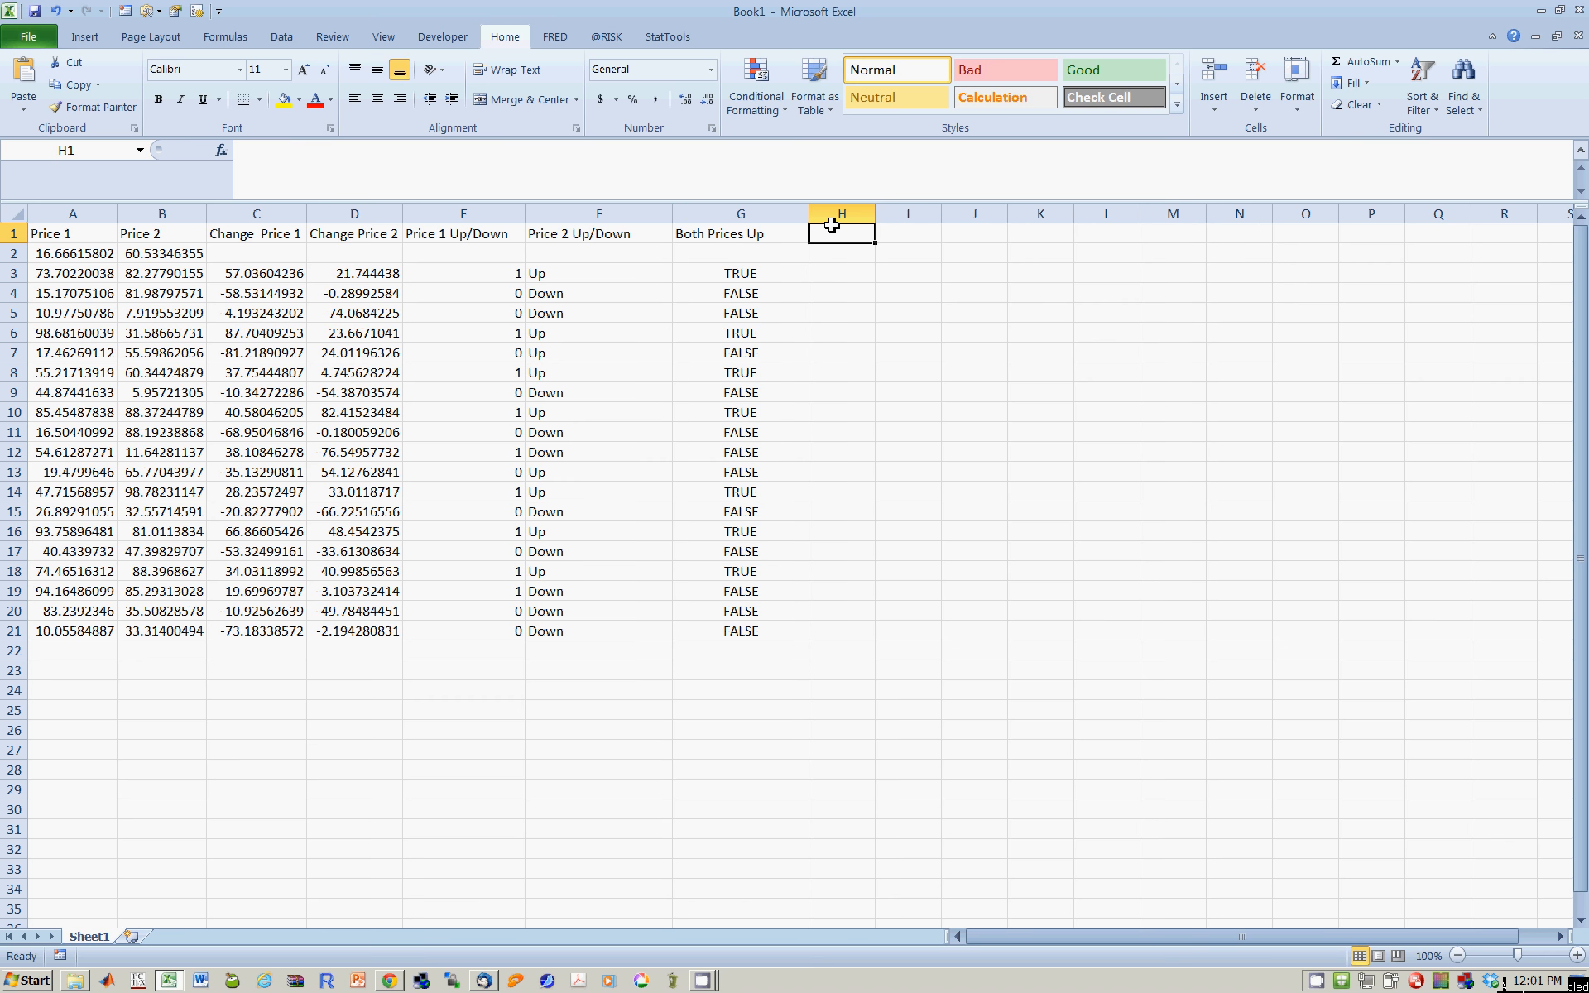
type("O")
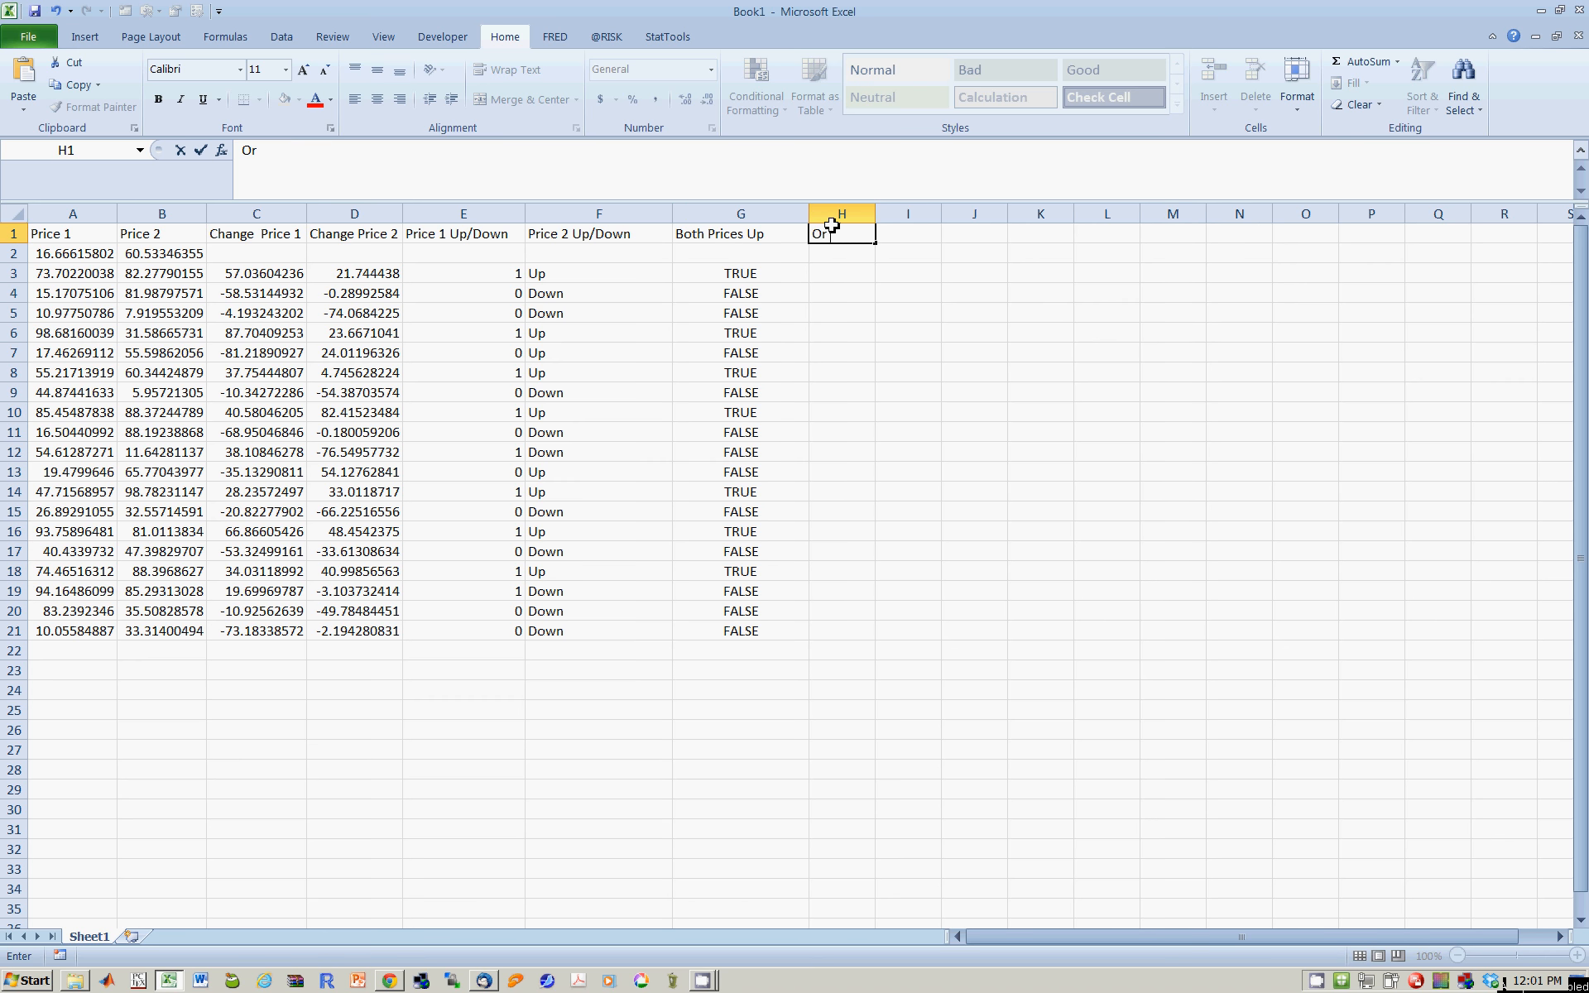
type("r")
key("Return")
Step: Enter =OR(E3=1,F3="Down") in H3 to test whether price 1 rose or price 2 fell
key("Return")
type("=")
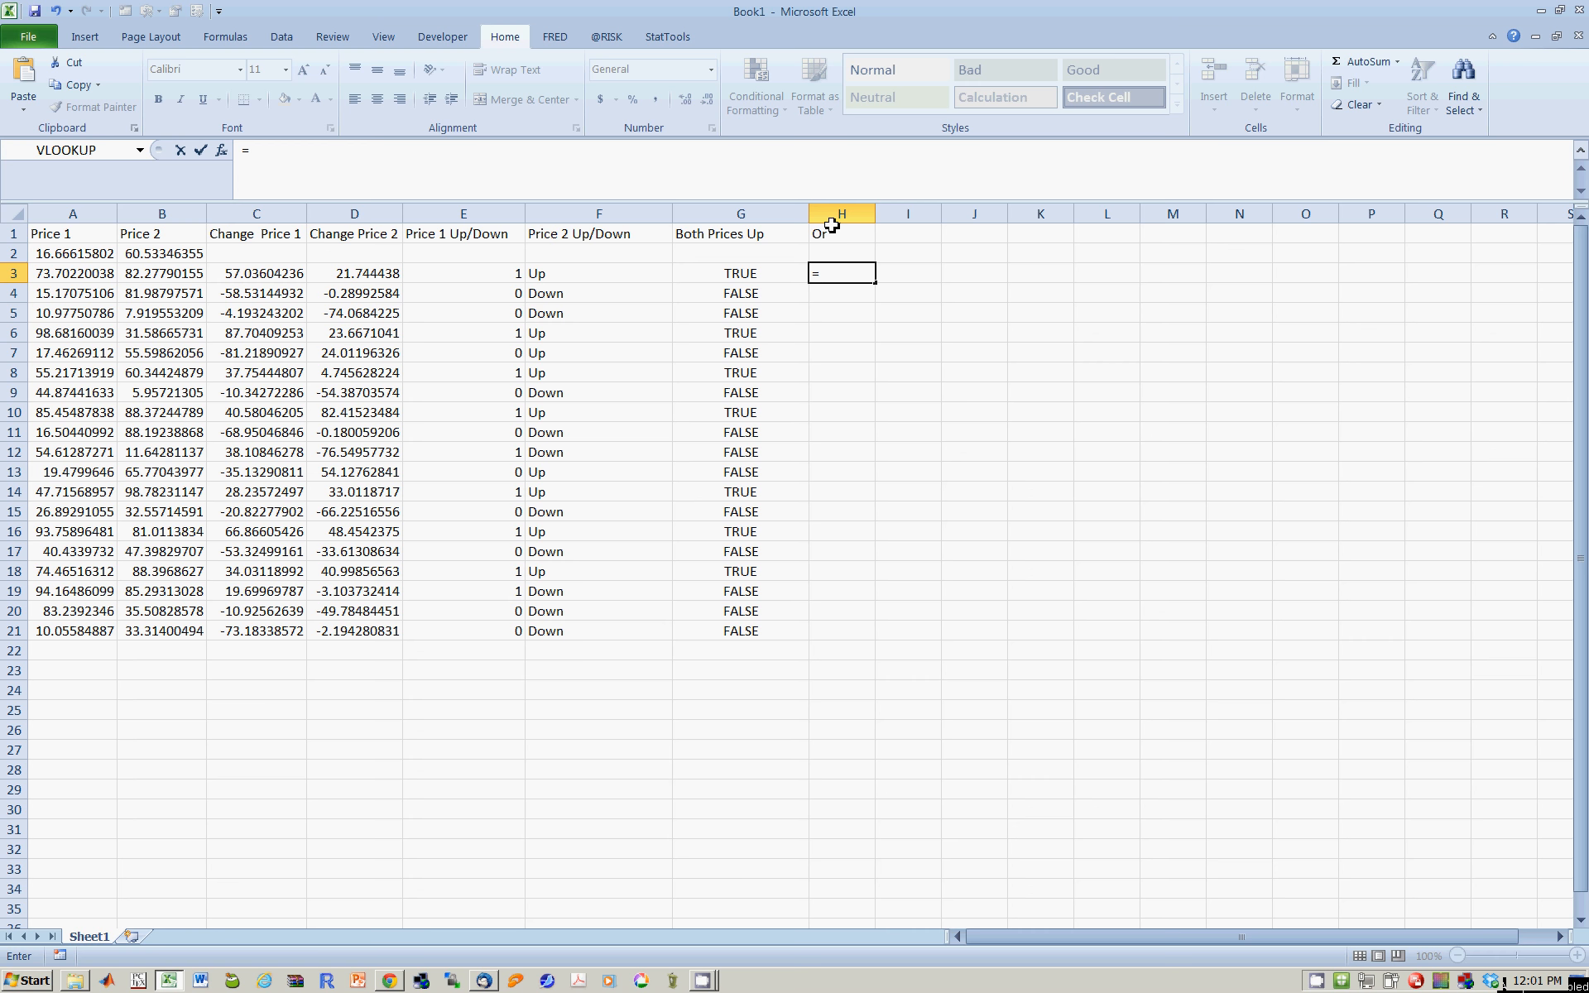
type("or(")
left_click(464, 279)
type("=1,")
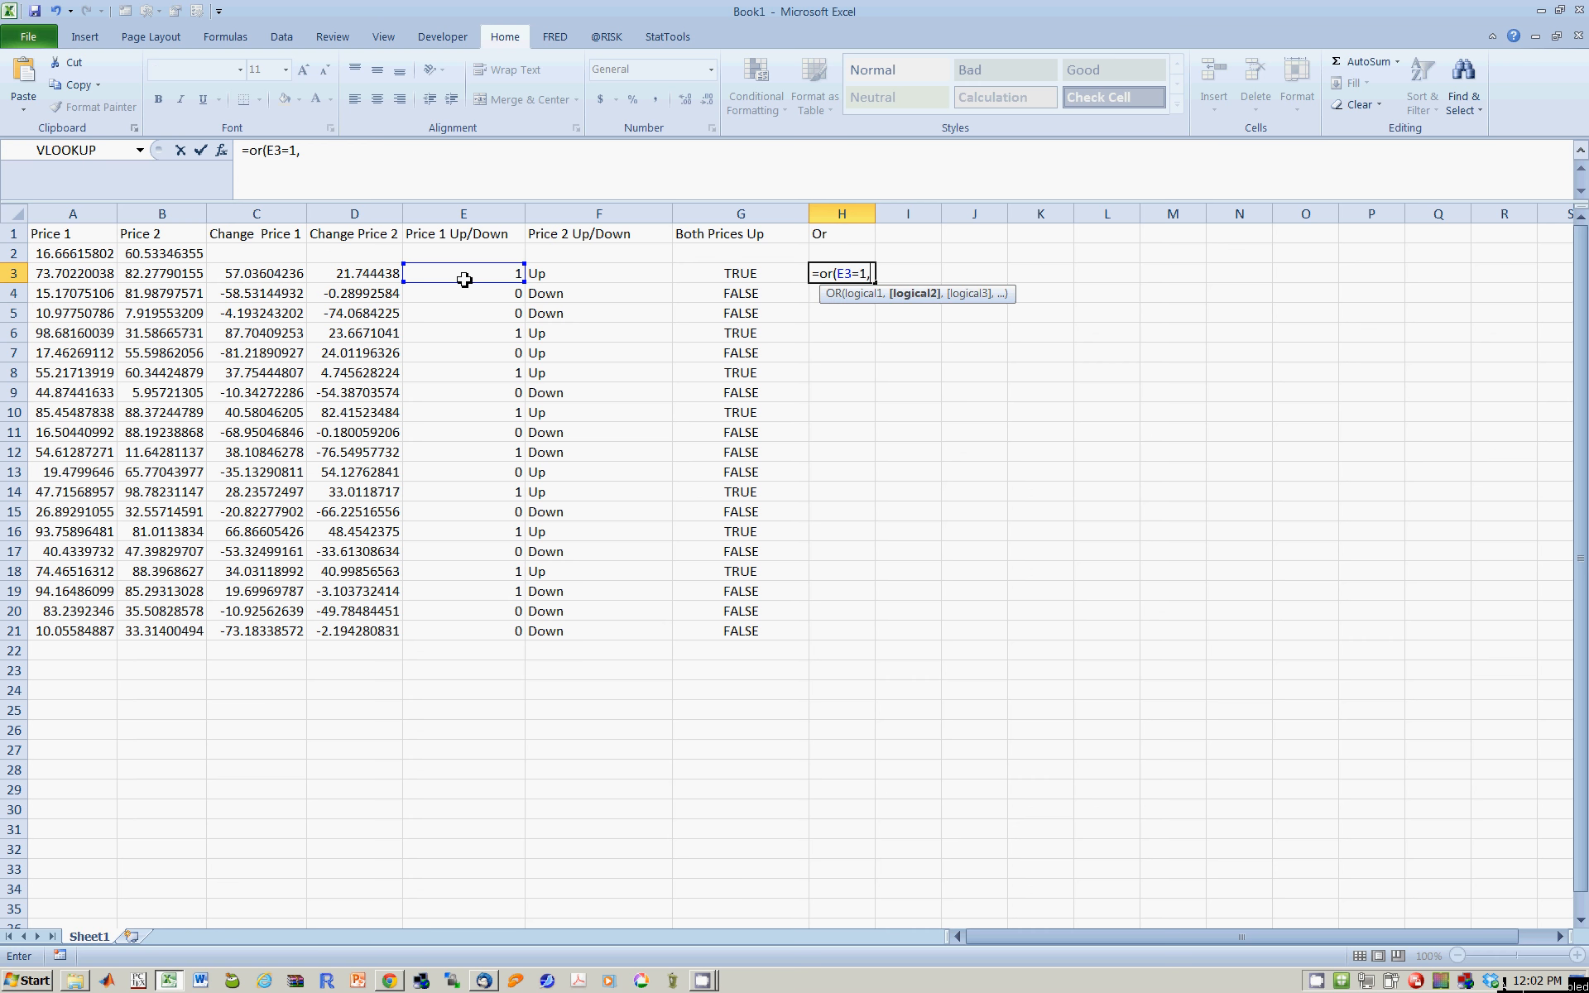
left_click(562, 275)
type("=\"")
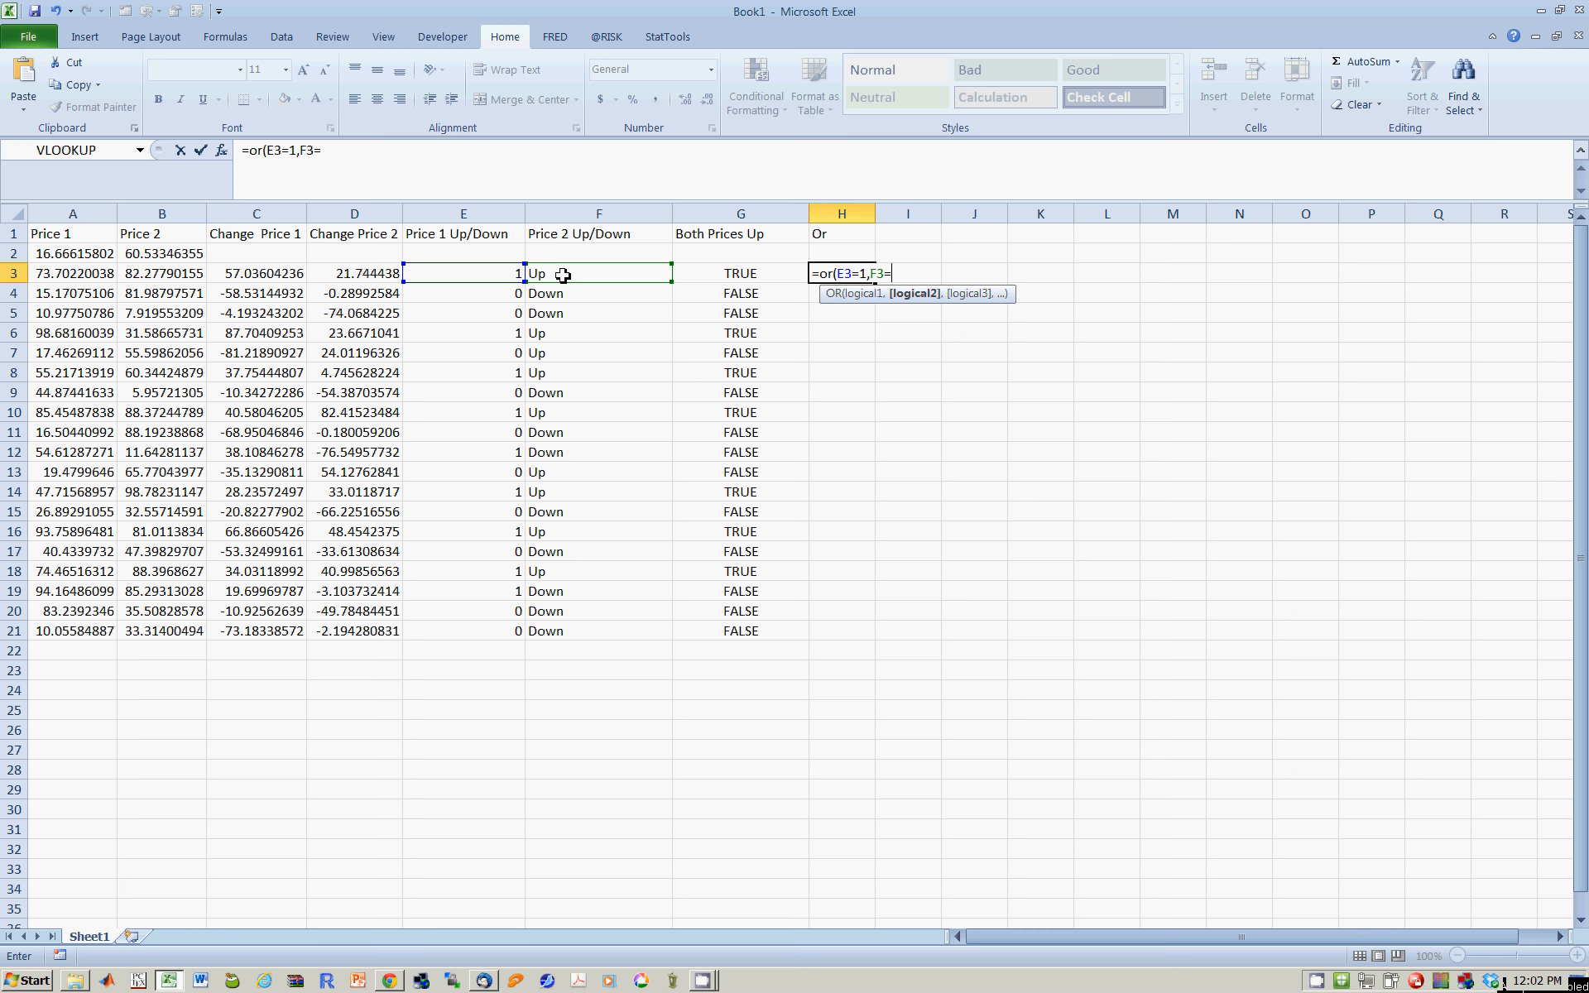
type("Down\")")
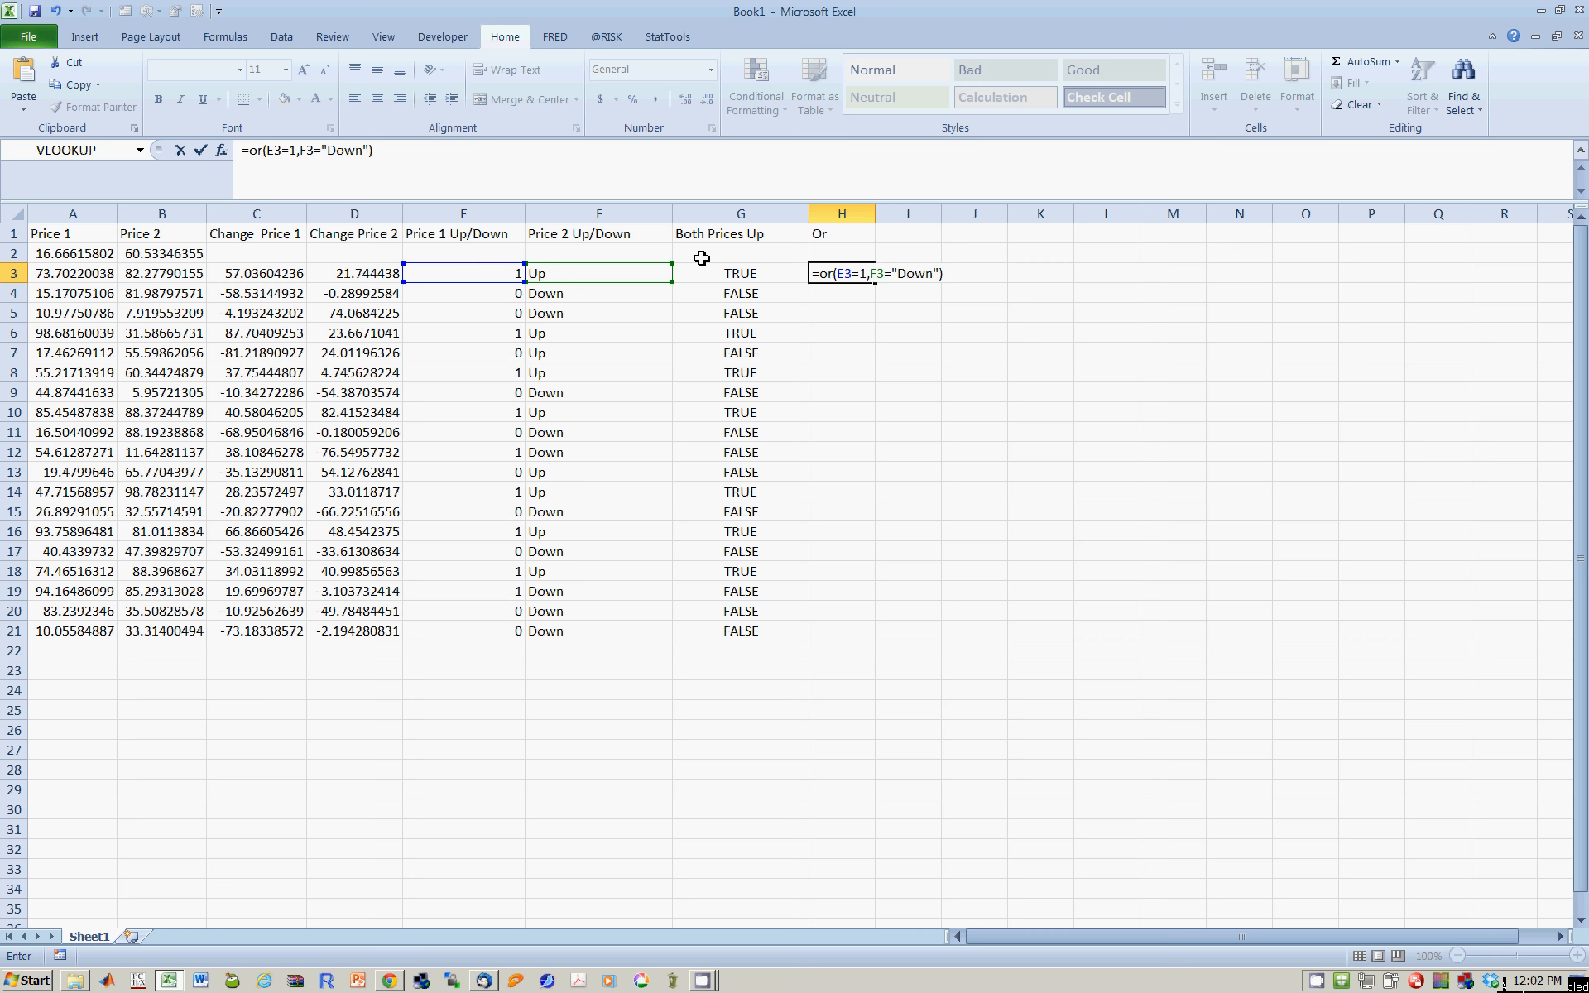
key("Return")
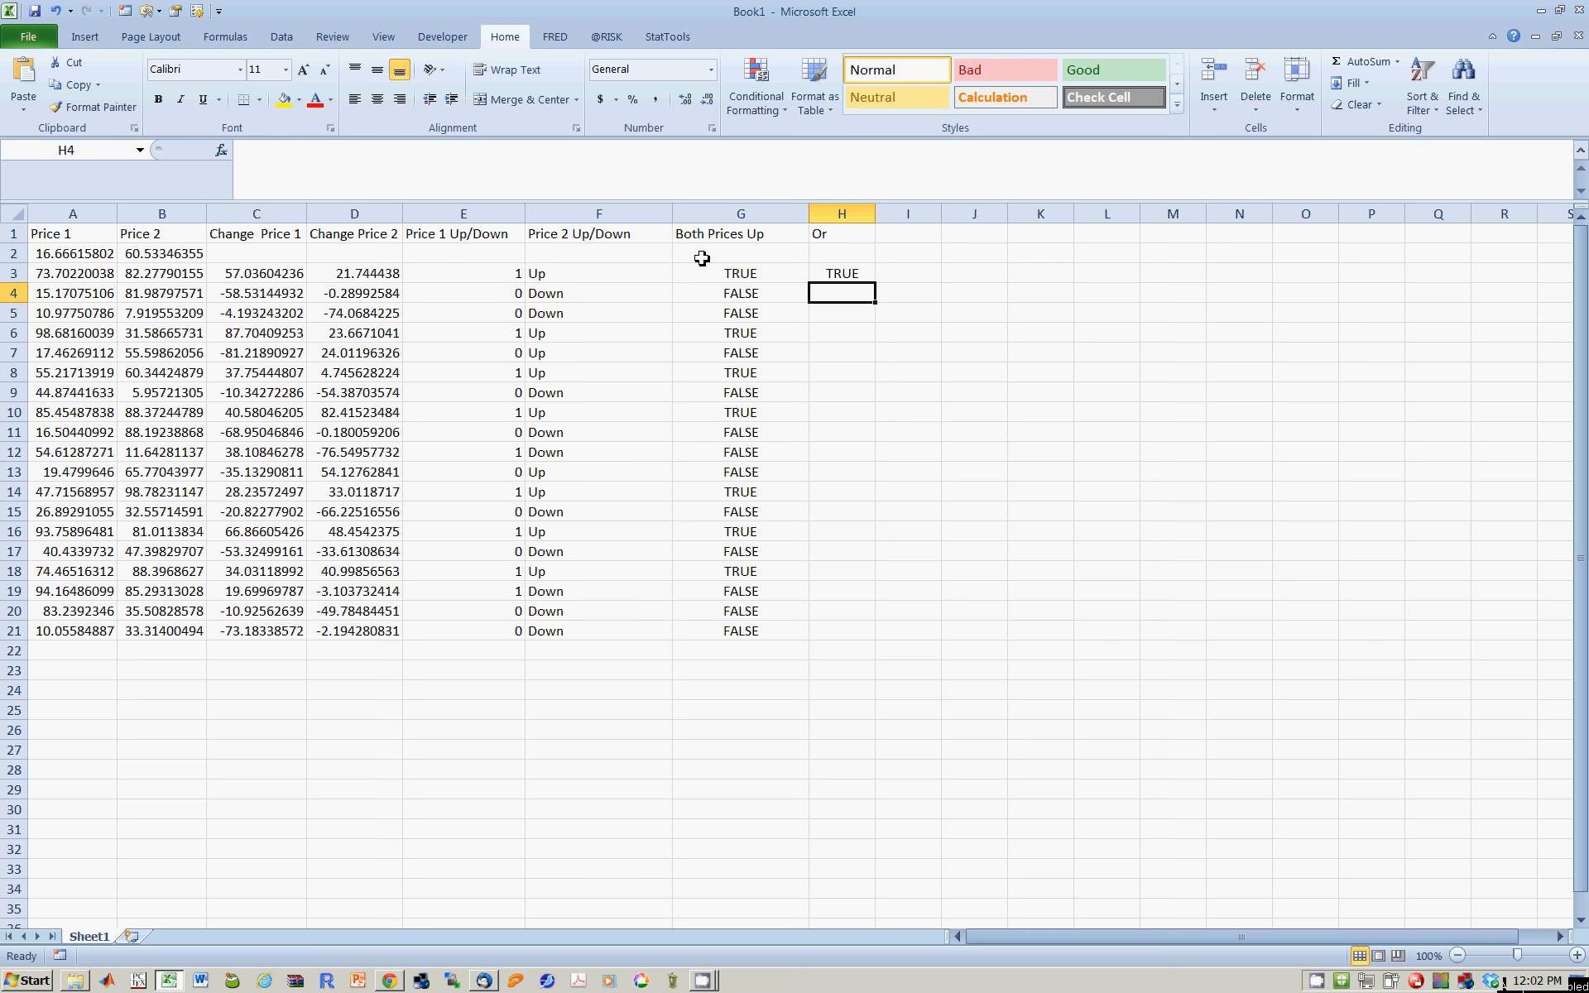
Step: Fill the OR formula from H3 down to H21
left_click(838, 270)
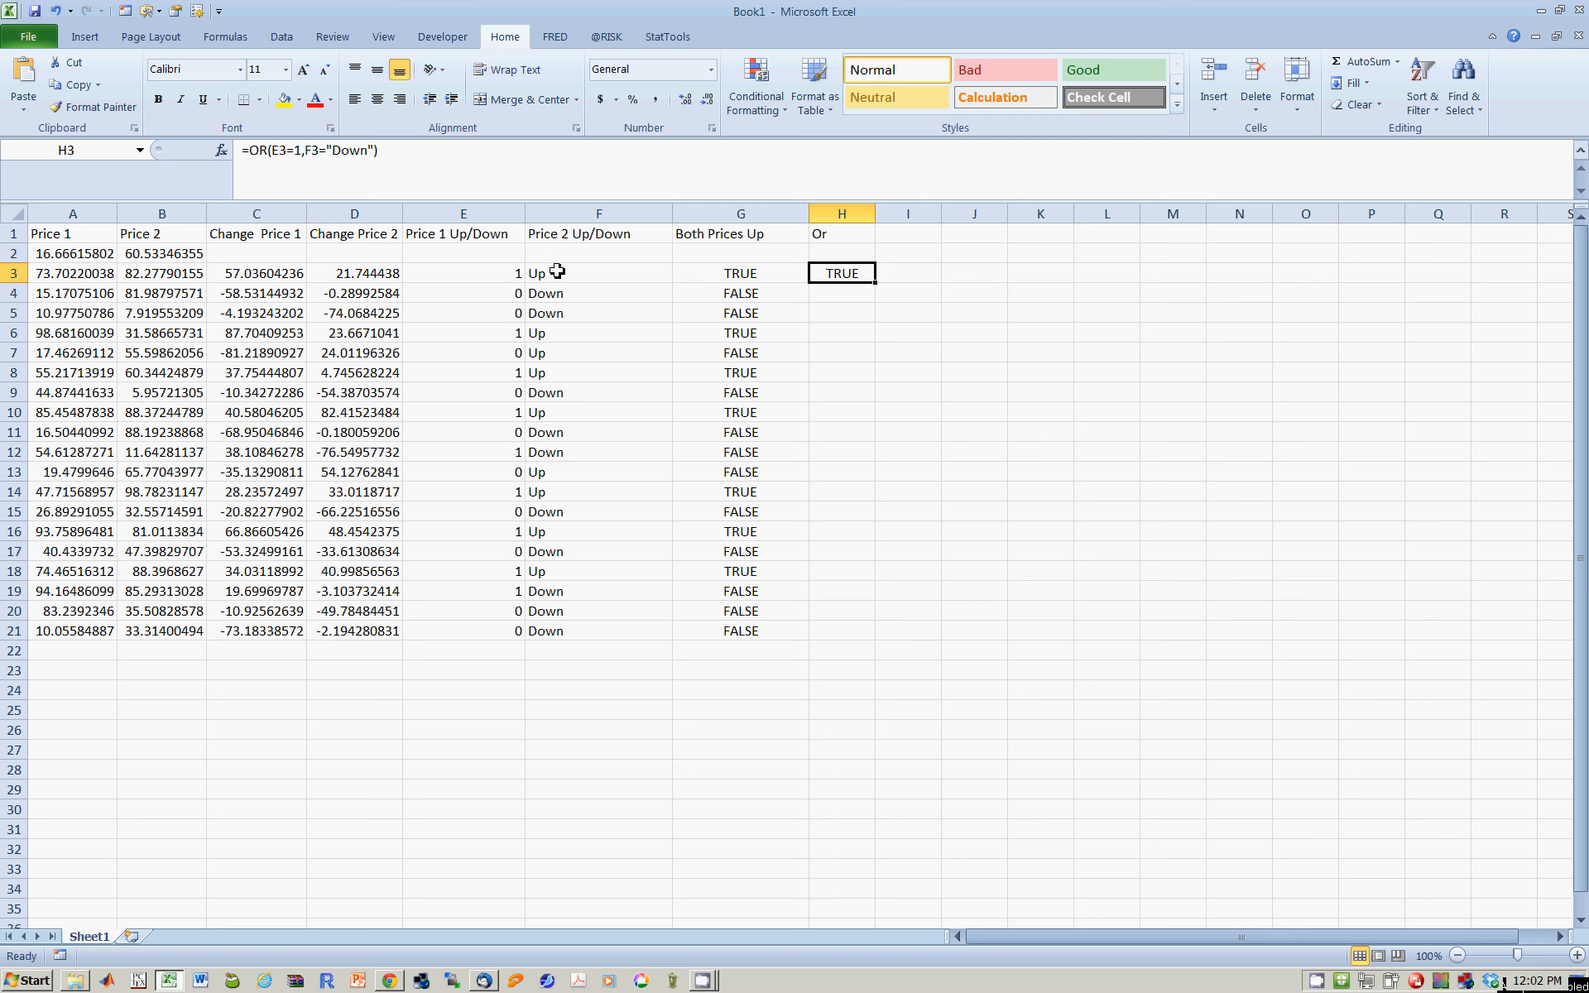
left_click(880, 288)
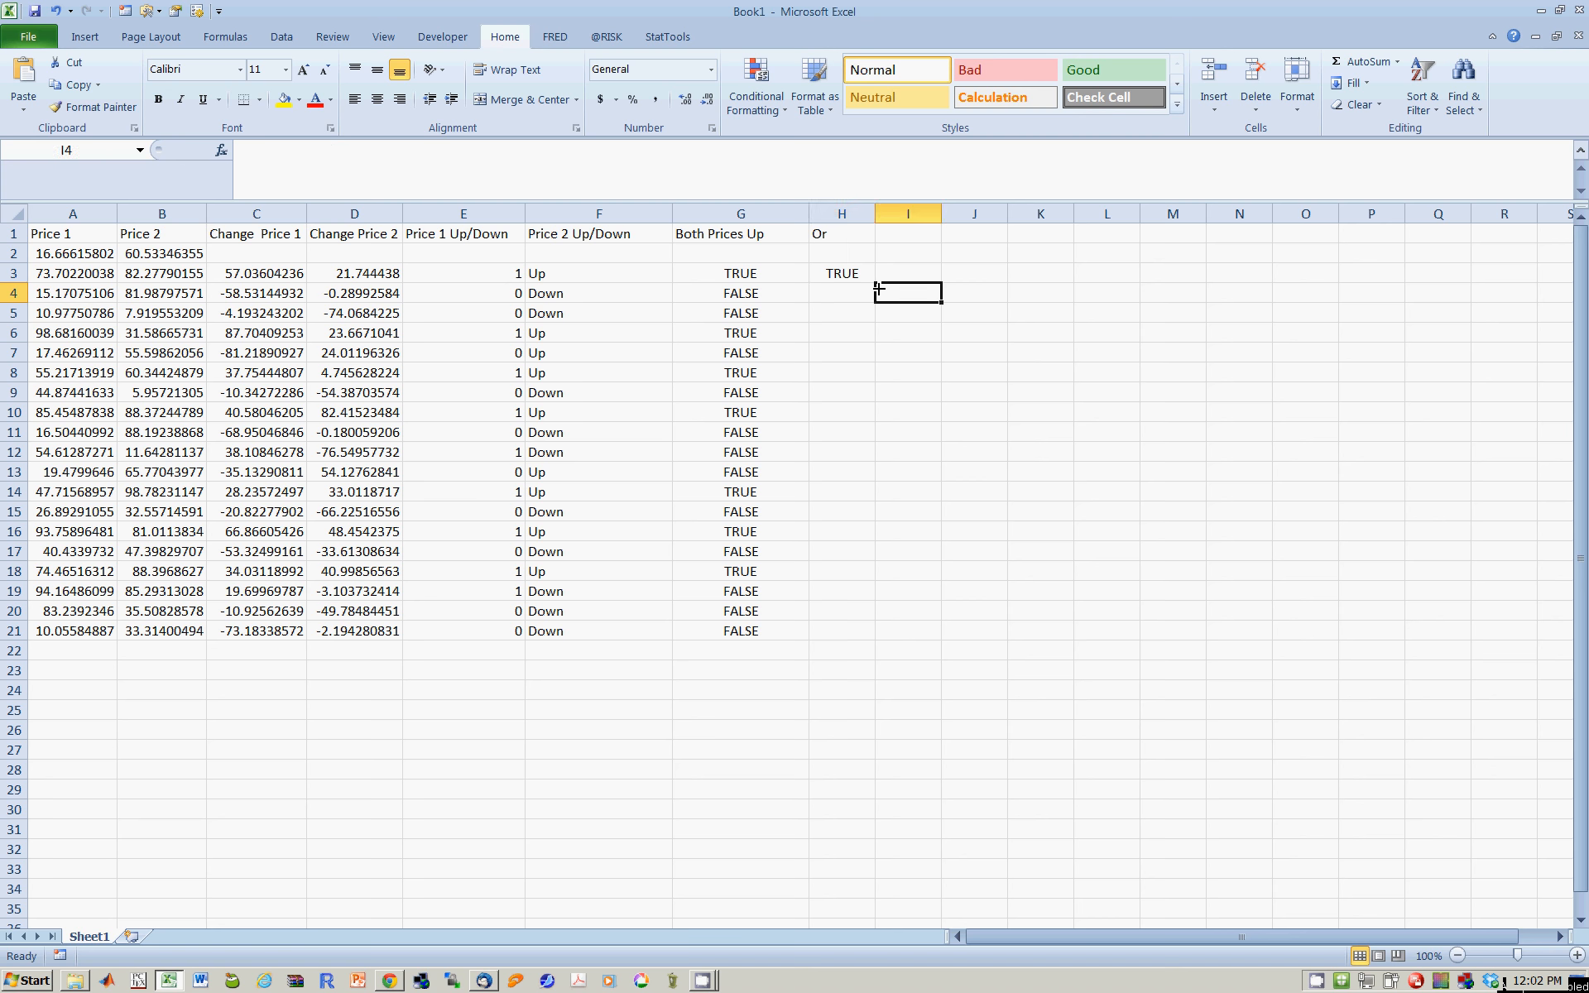
left_click(872, 288)
left_click(869, 279)
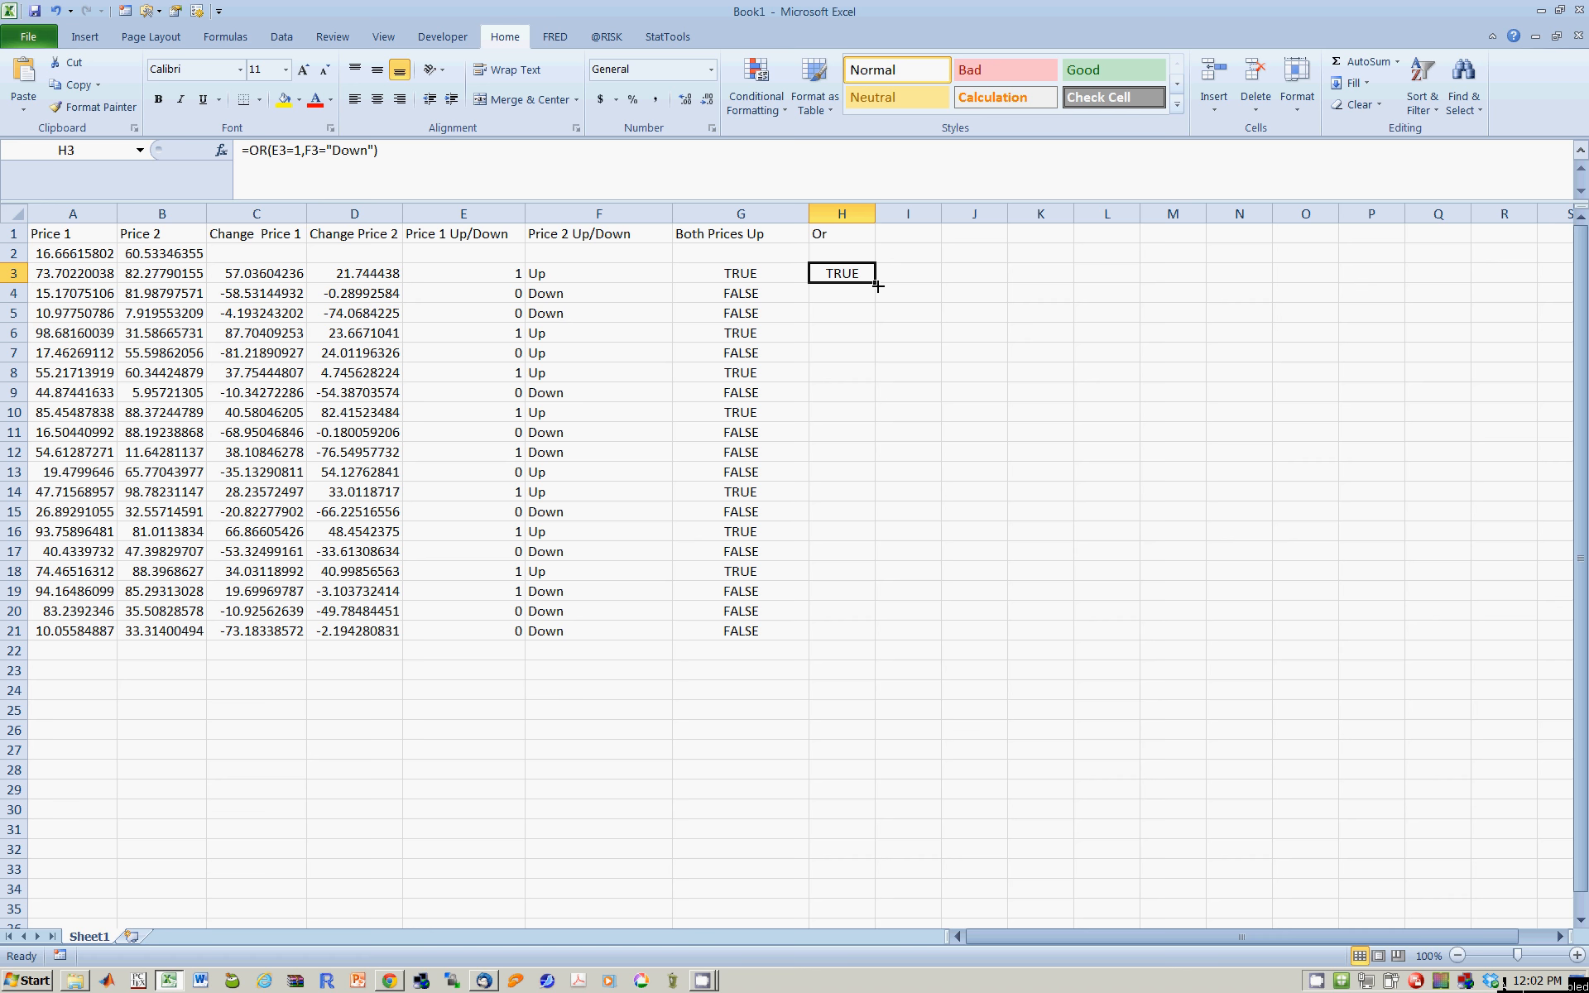
double_click(877, 286)
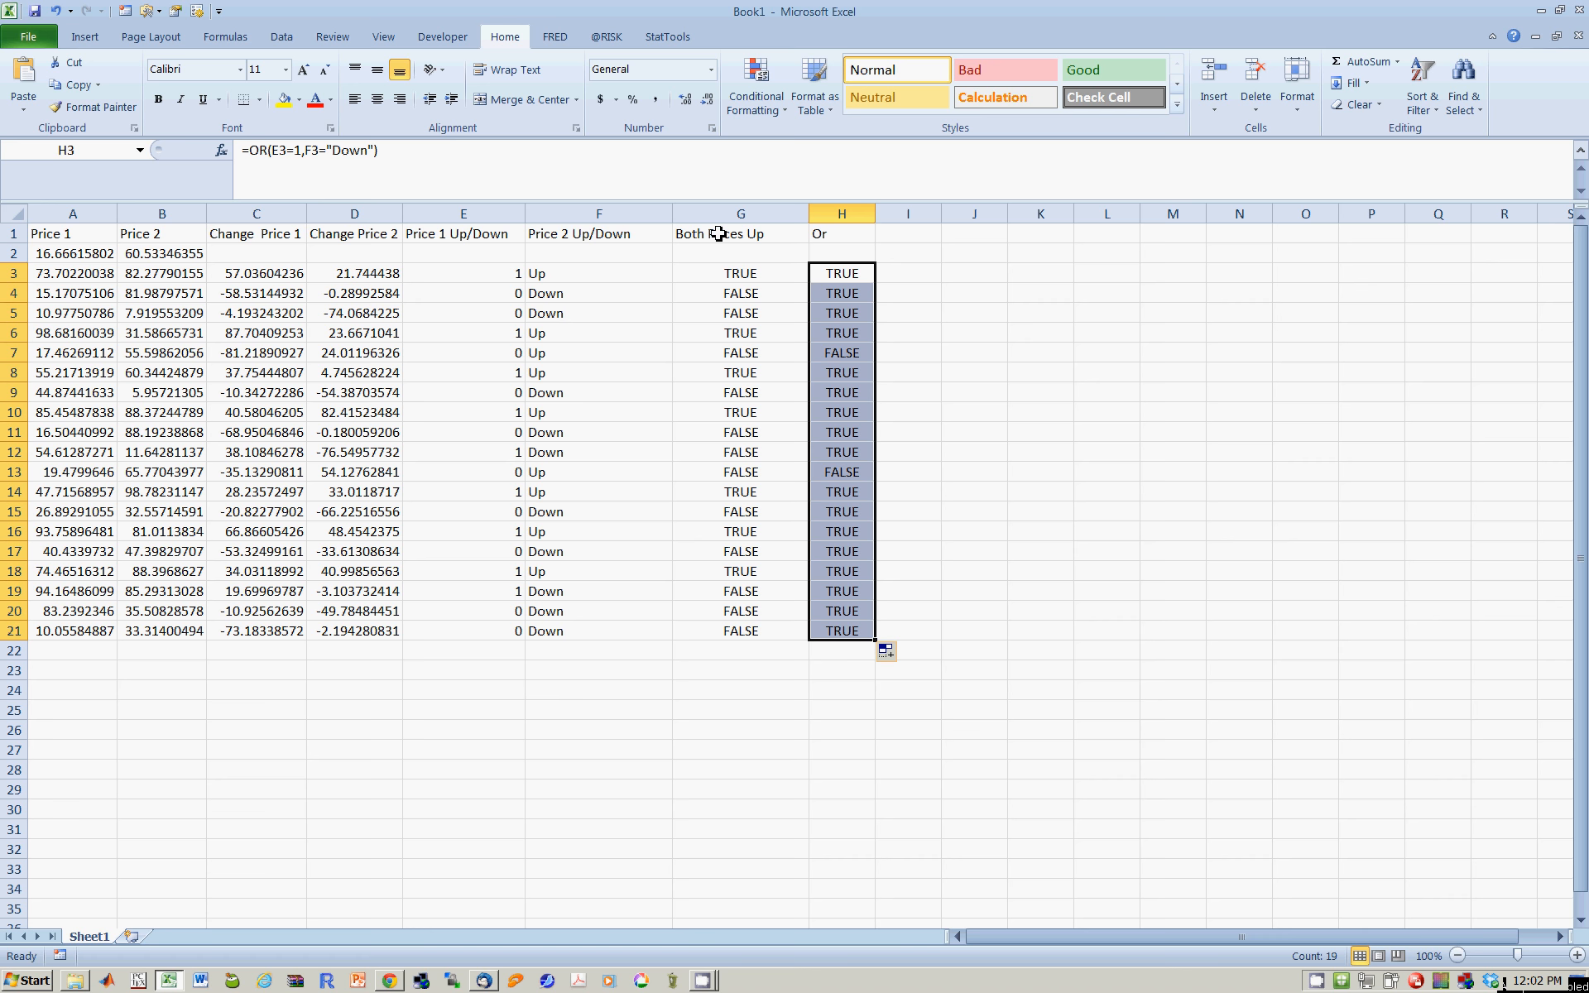